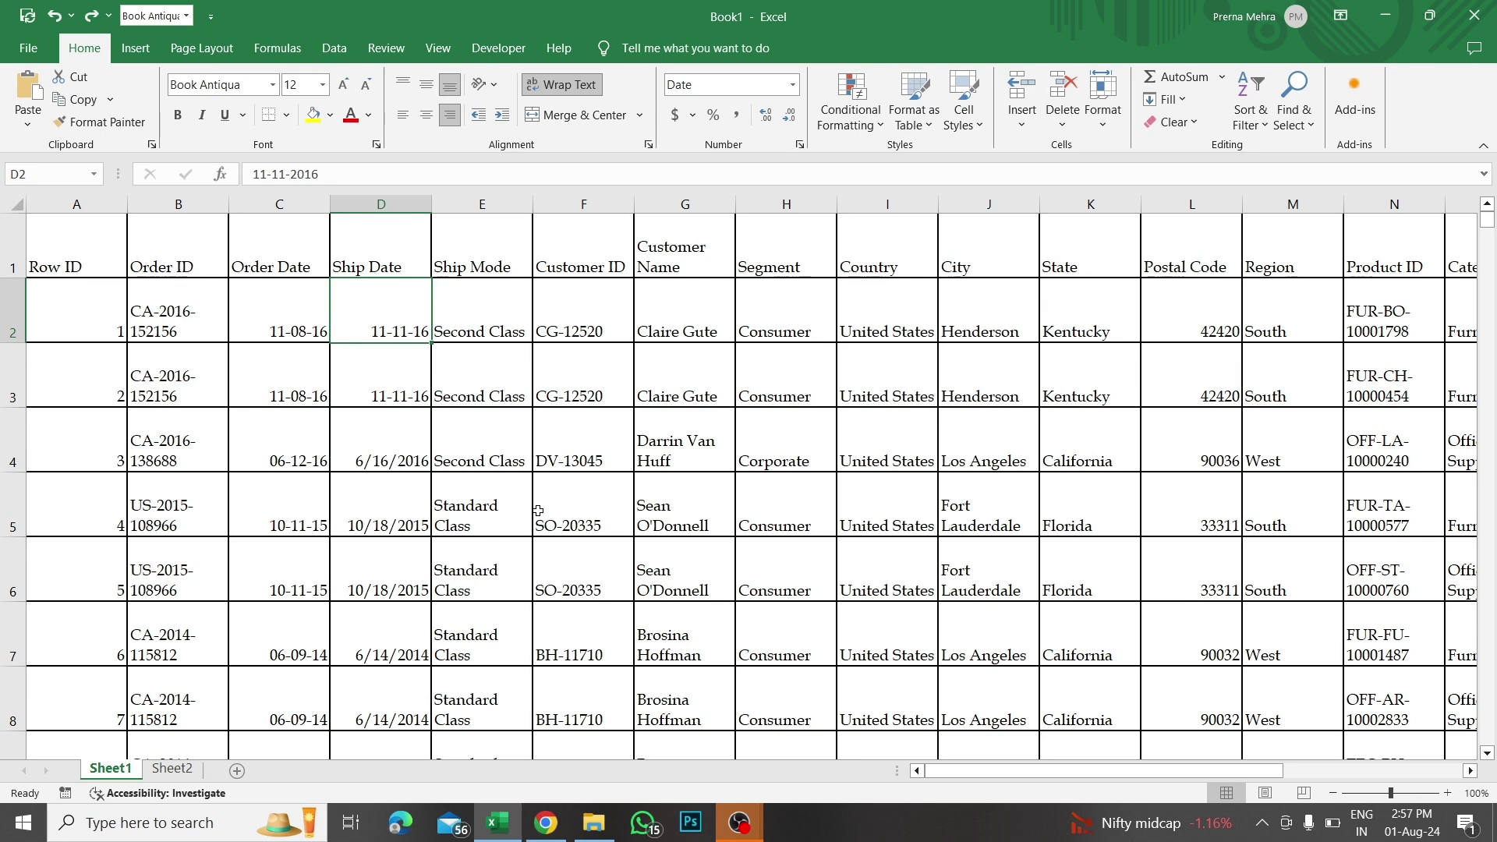
# Examine the order dataset on Sheet1 from the header row down to its last record.
pyautogui.scroll(-2, 538, 511)
pyautogui.scroll(-3, 538, 511)
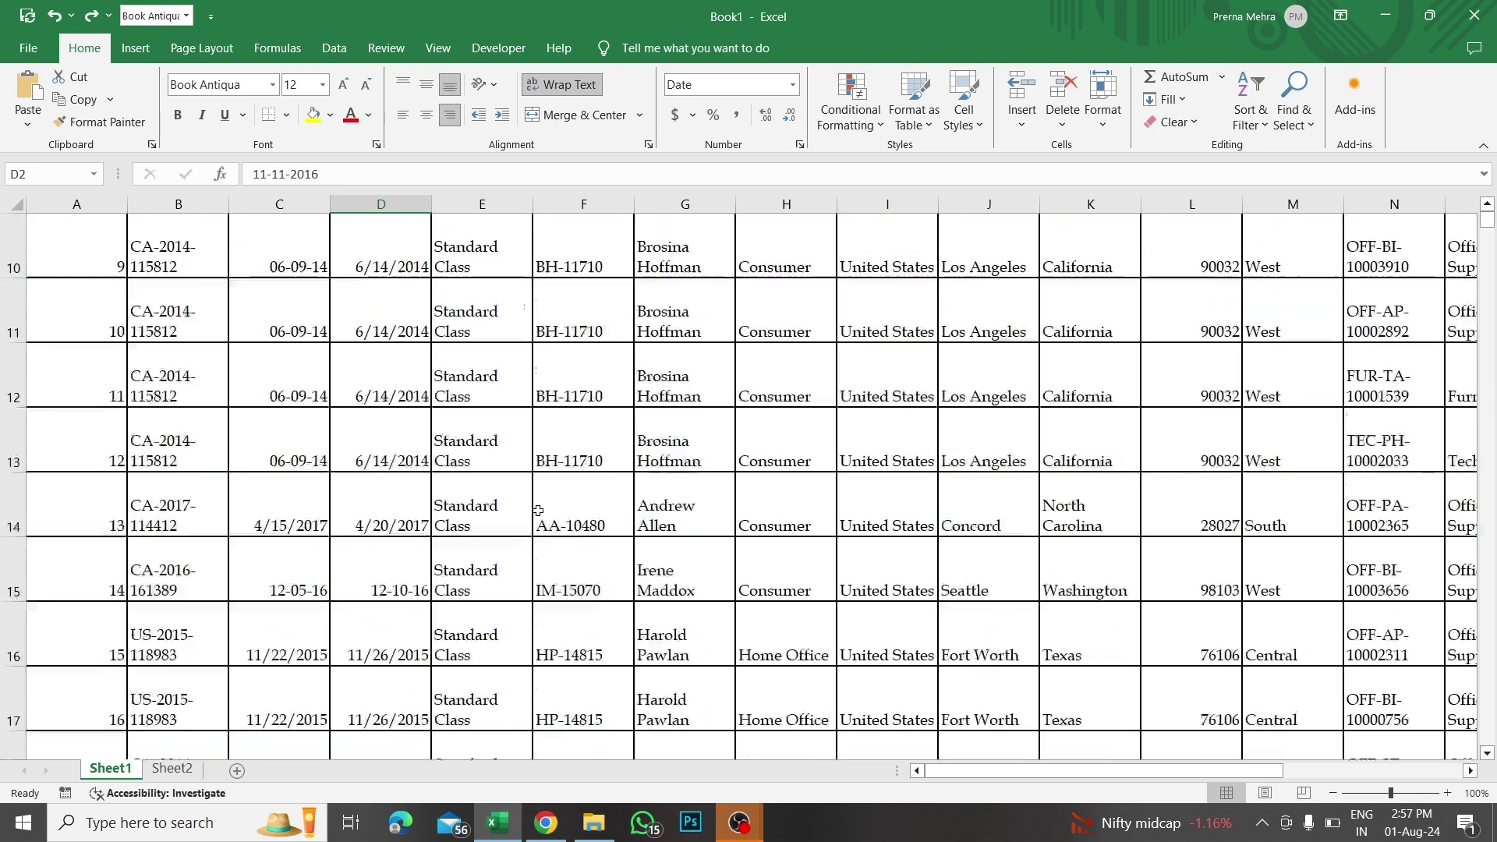
pyautogui.scroll(-2, 538, 511)
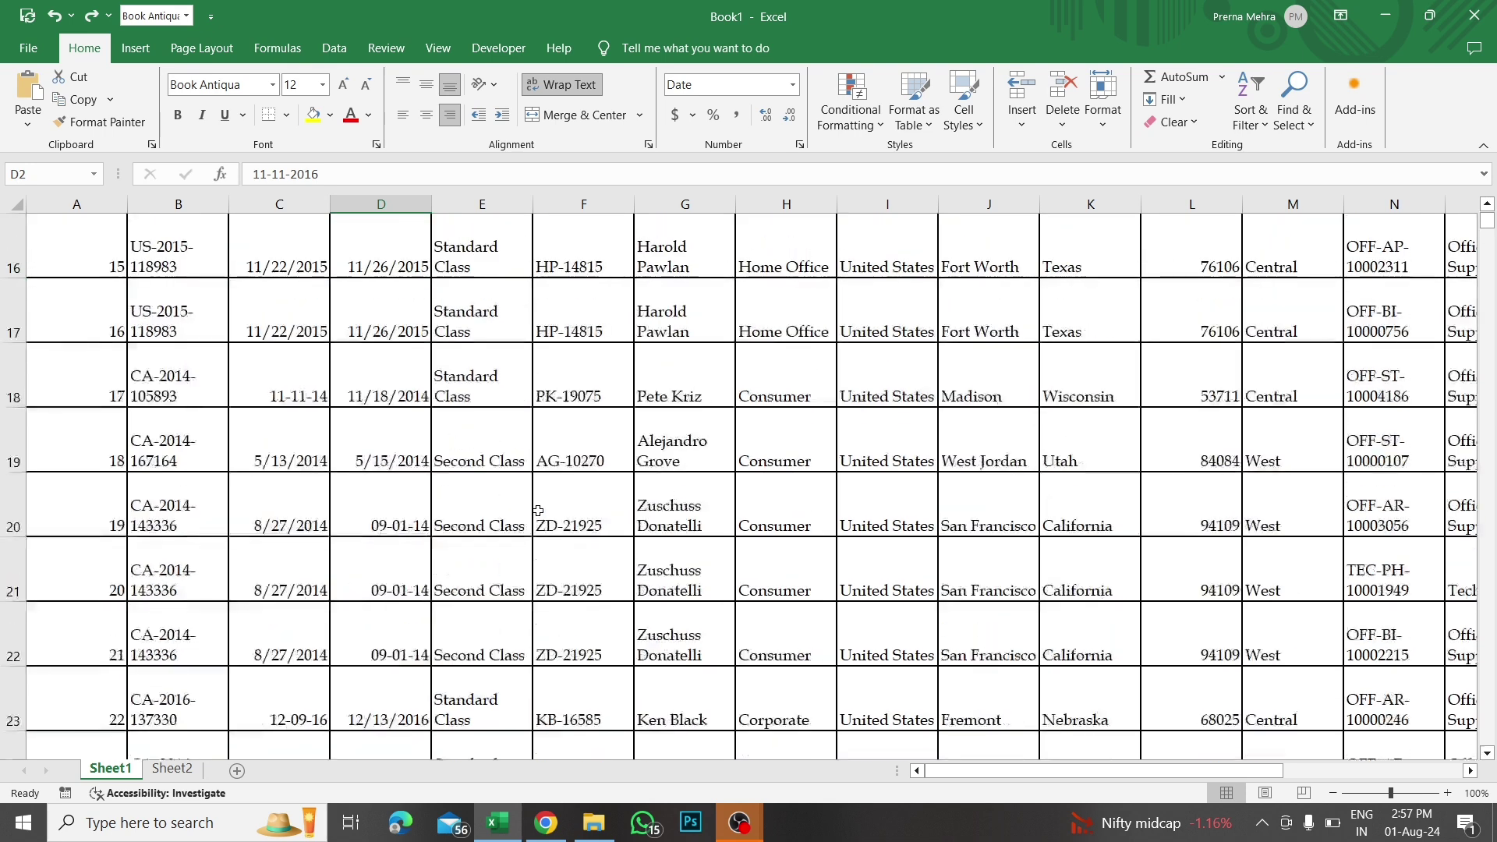
pyautogui.scroll(-1, 538, 511)
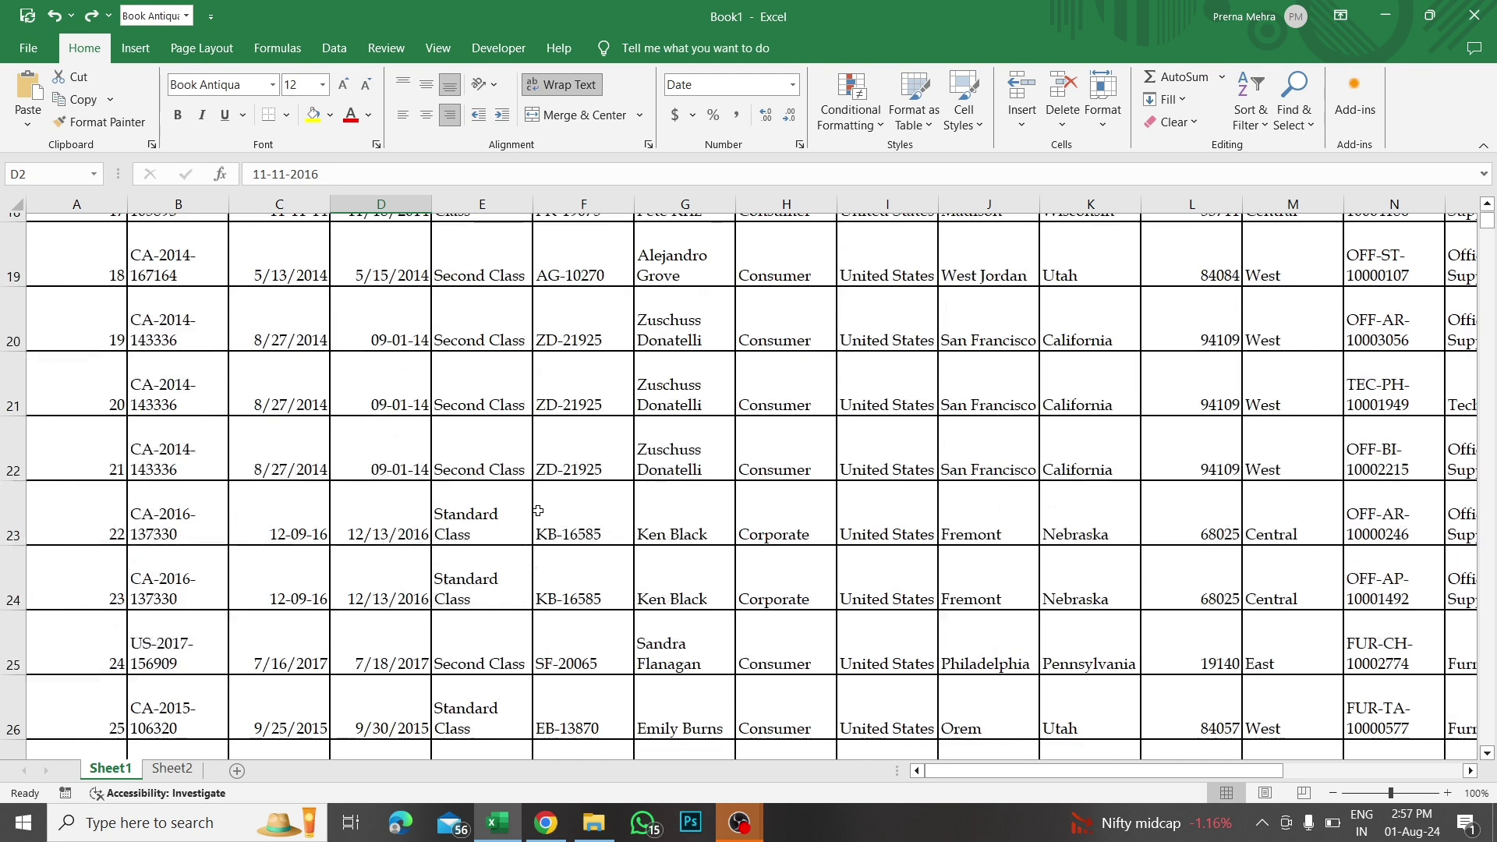
pyautogui.scroll(-1, 538, 511)
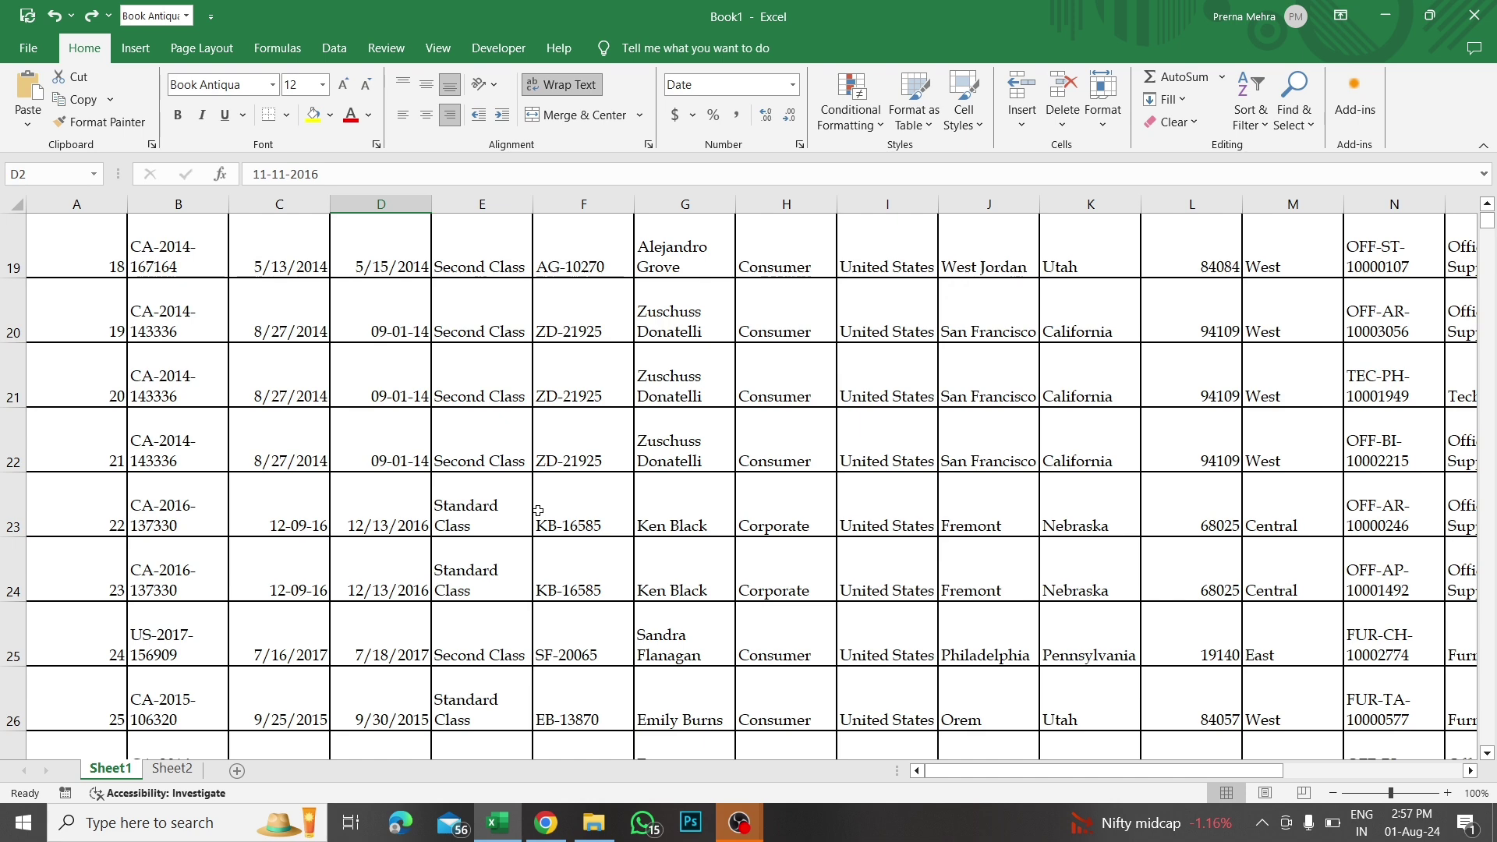
pyautogui.press('Up')
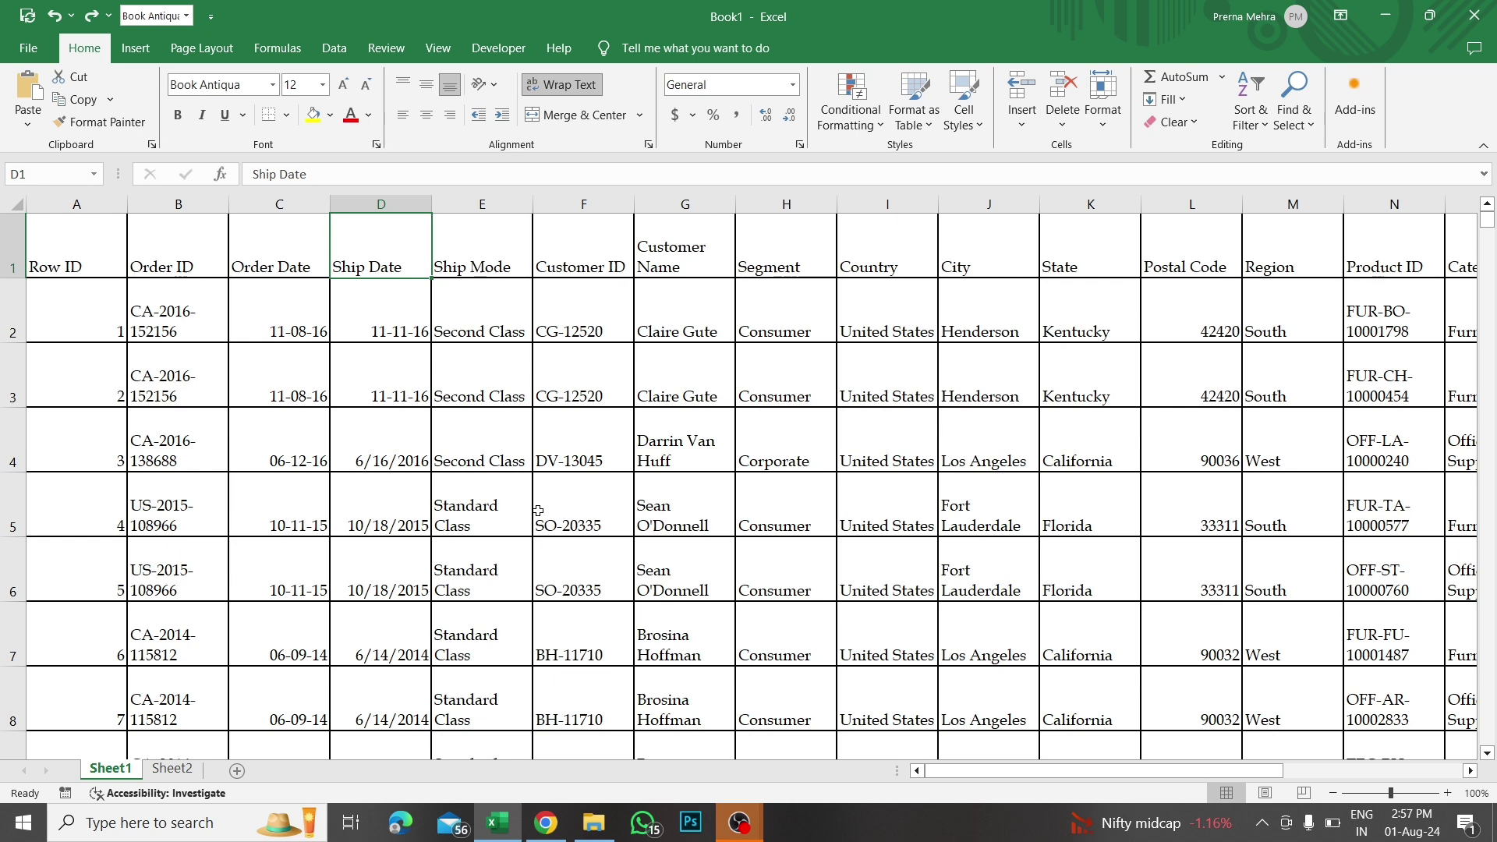
pyautogui.hotkey('ctrl', 'Down')
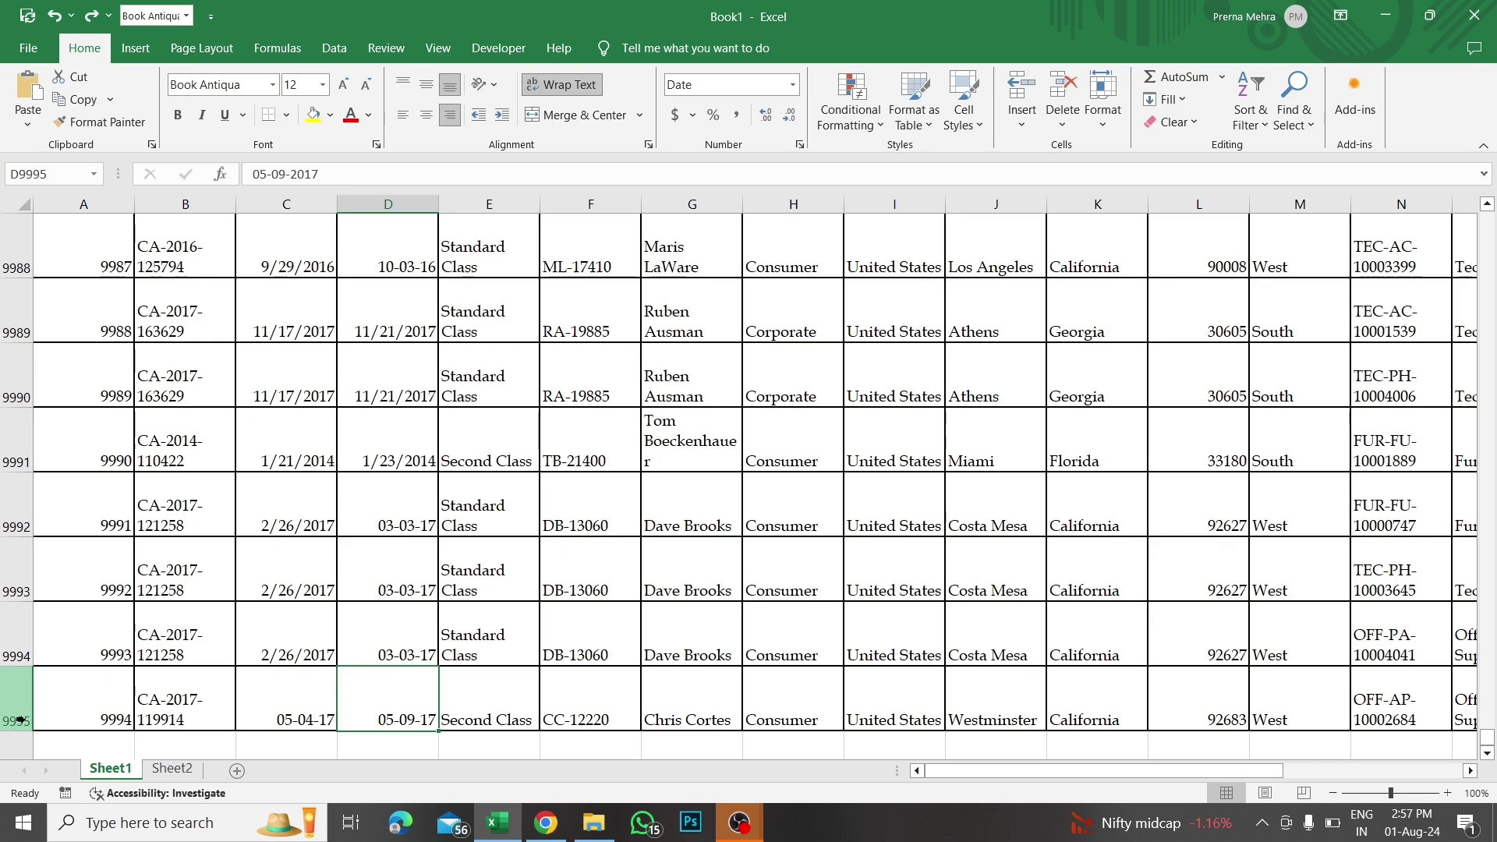
pyautogui.hotkey('ctrl', 'Up')
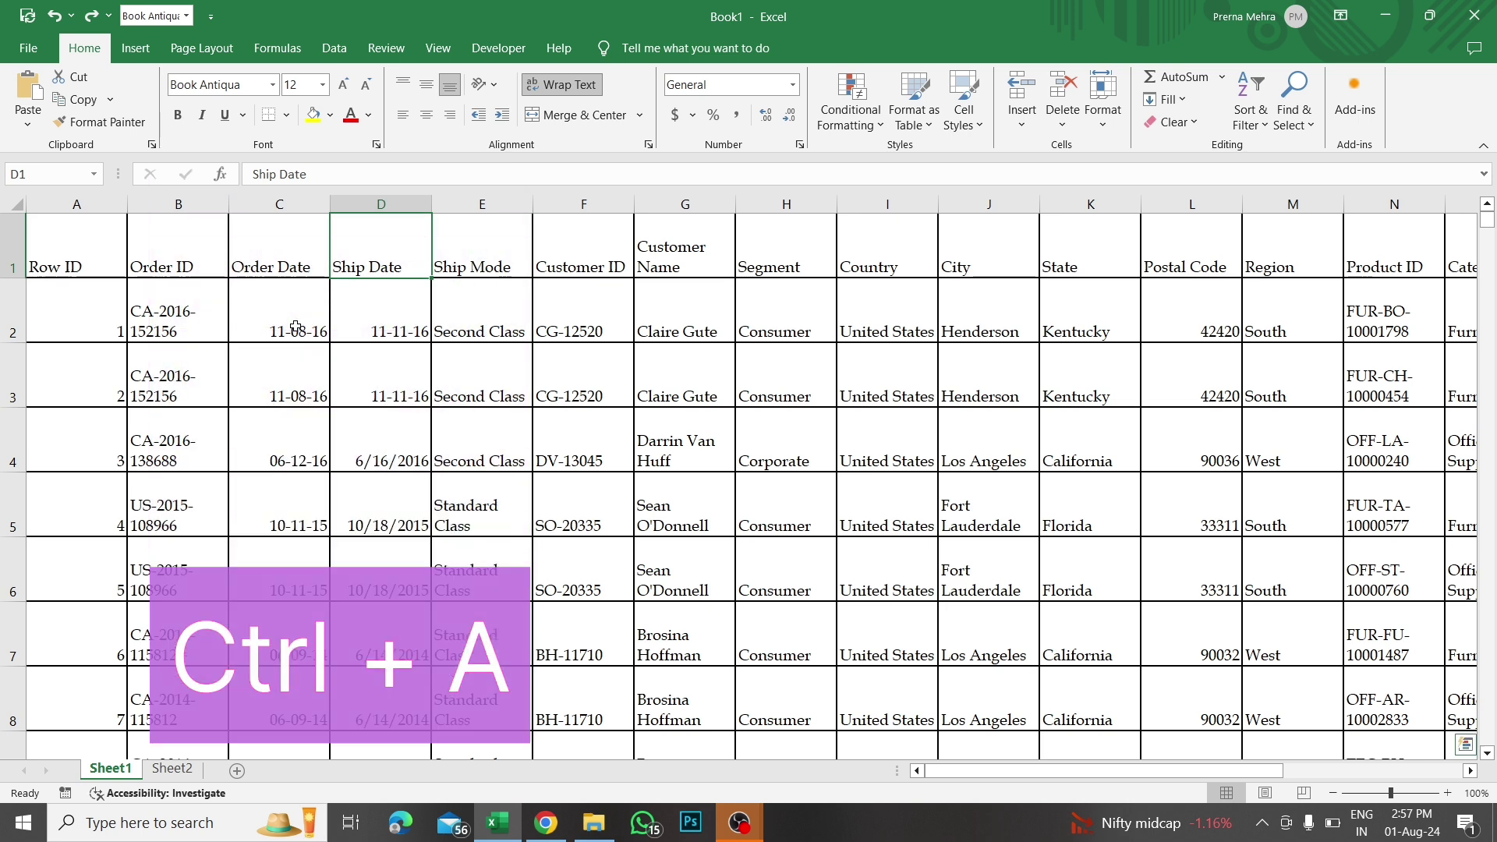
# Try placing a PivotTable of Sheet1's full range A1:U9995 at cell D12 on Sheet2, and undo its insertion.
pyautogui.hotkey('ctrl', 'a')
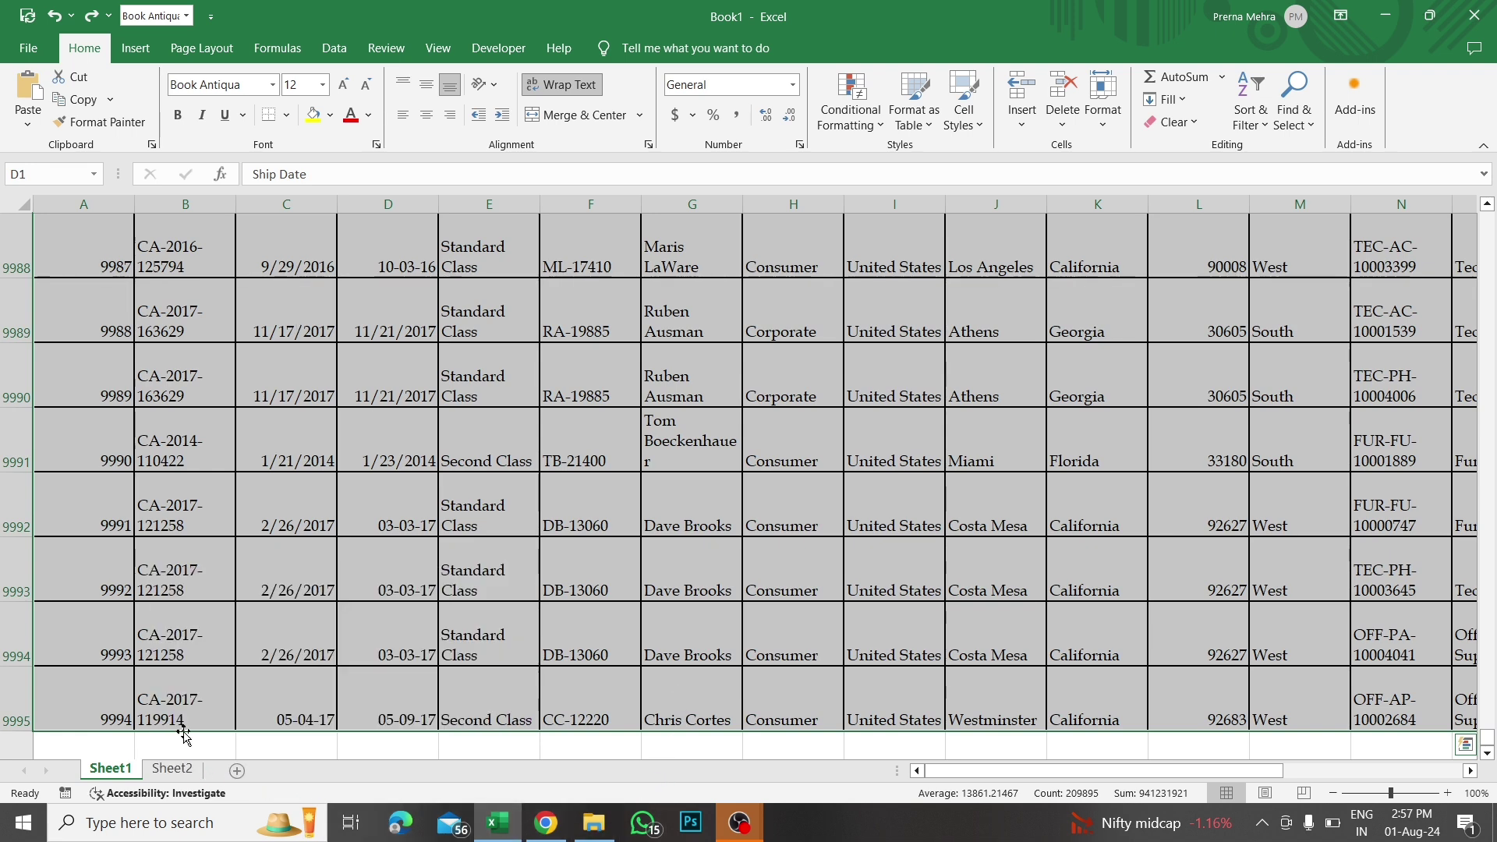
pyautogui.click(139, 53)
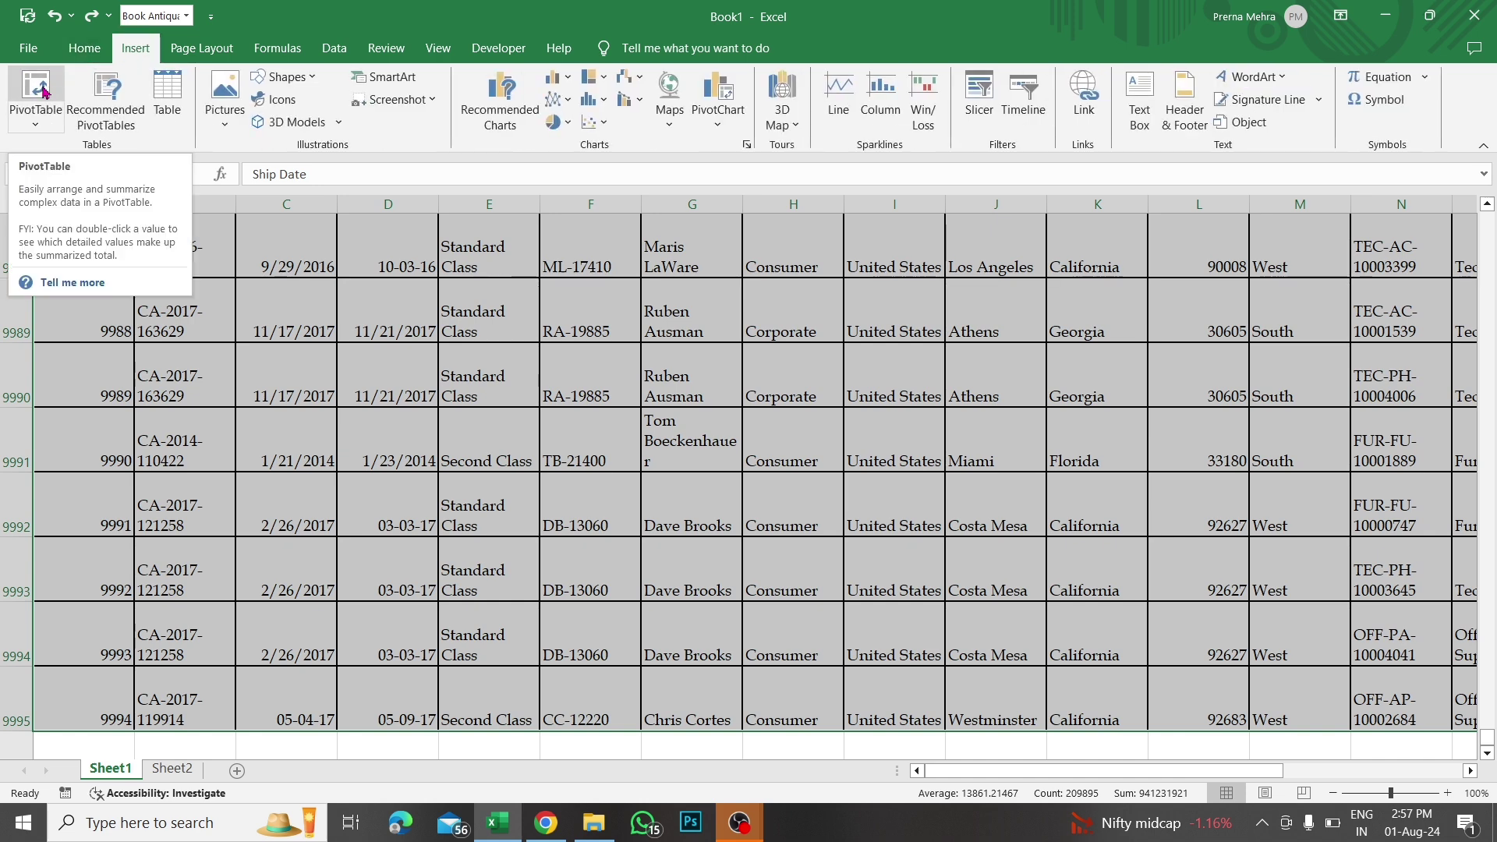
pyautogui.click(36, 88)
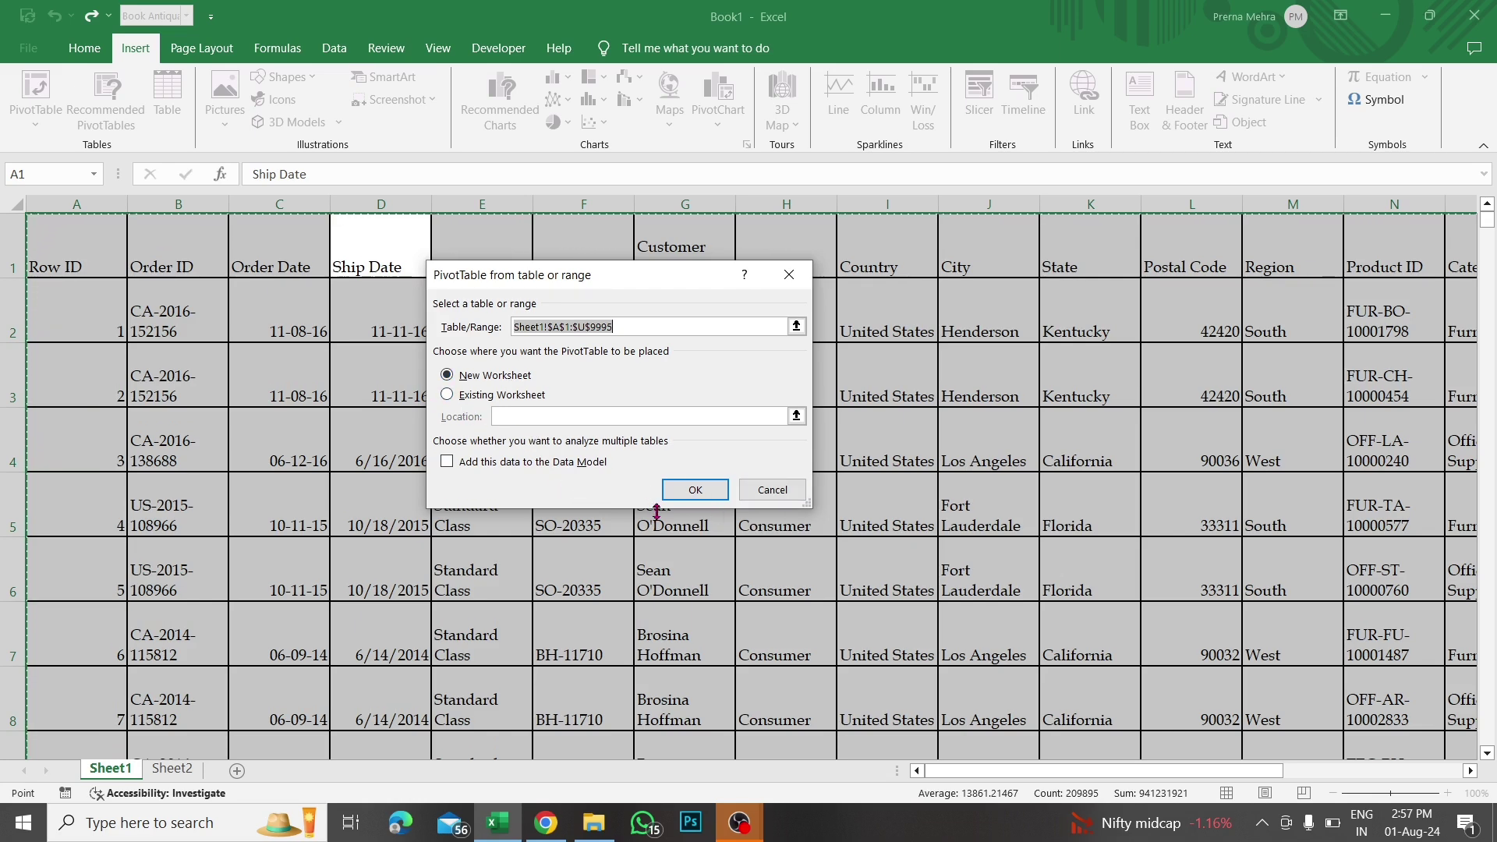
pyautogui.click(447, 395)
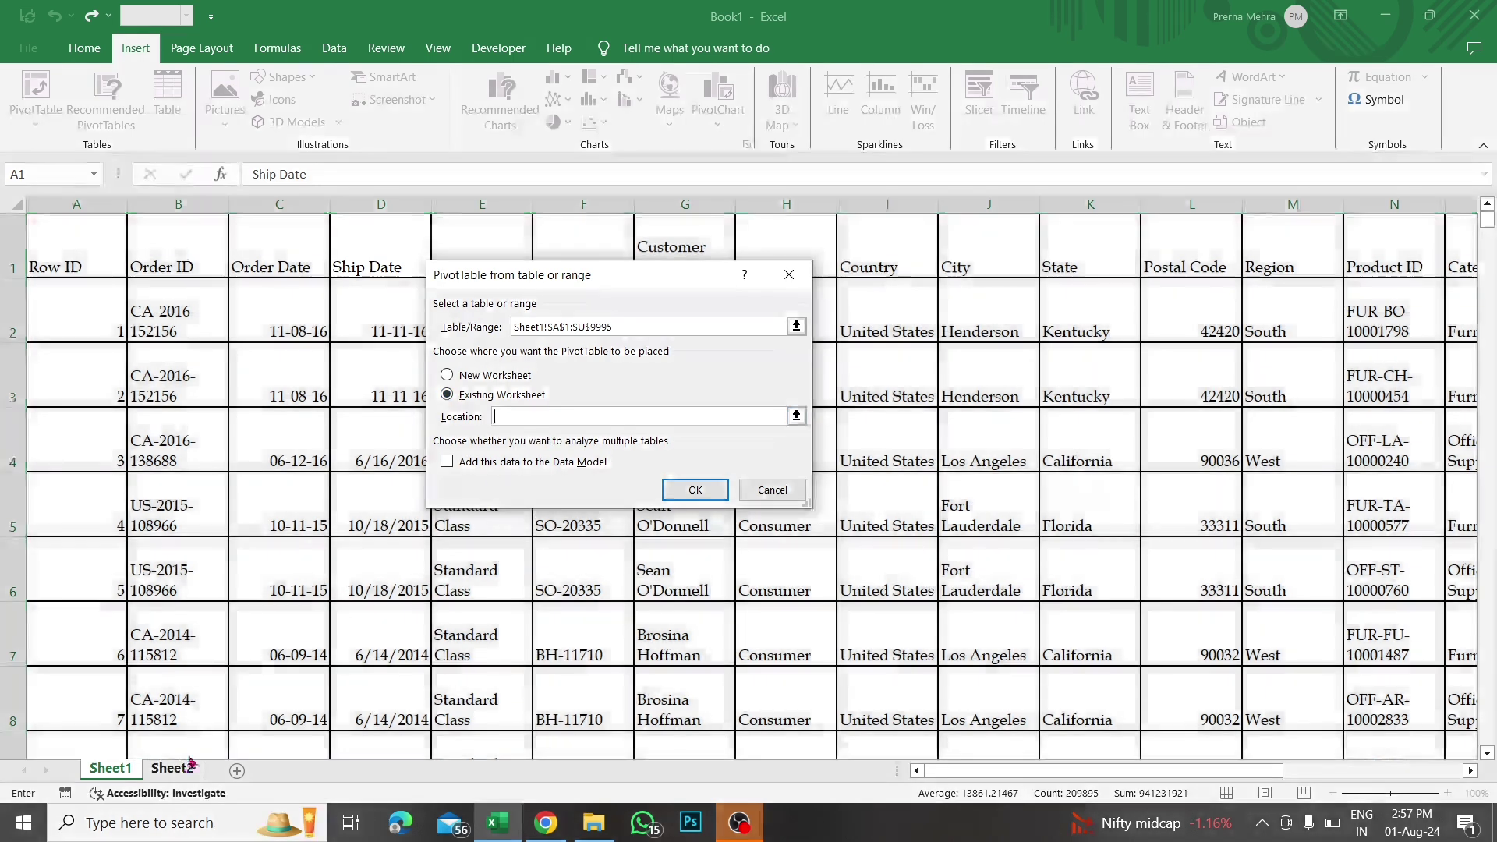
pyautogui.click(173, 768)
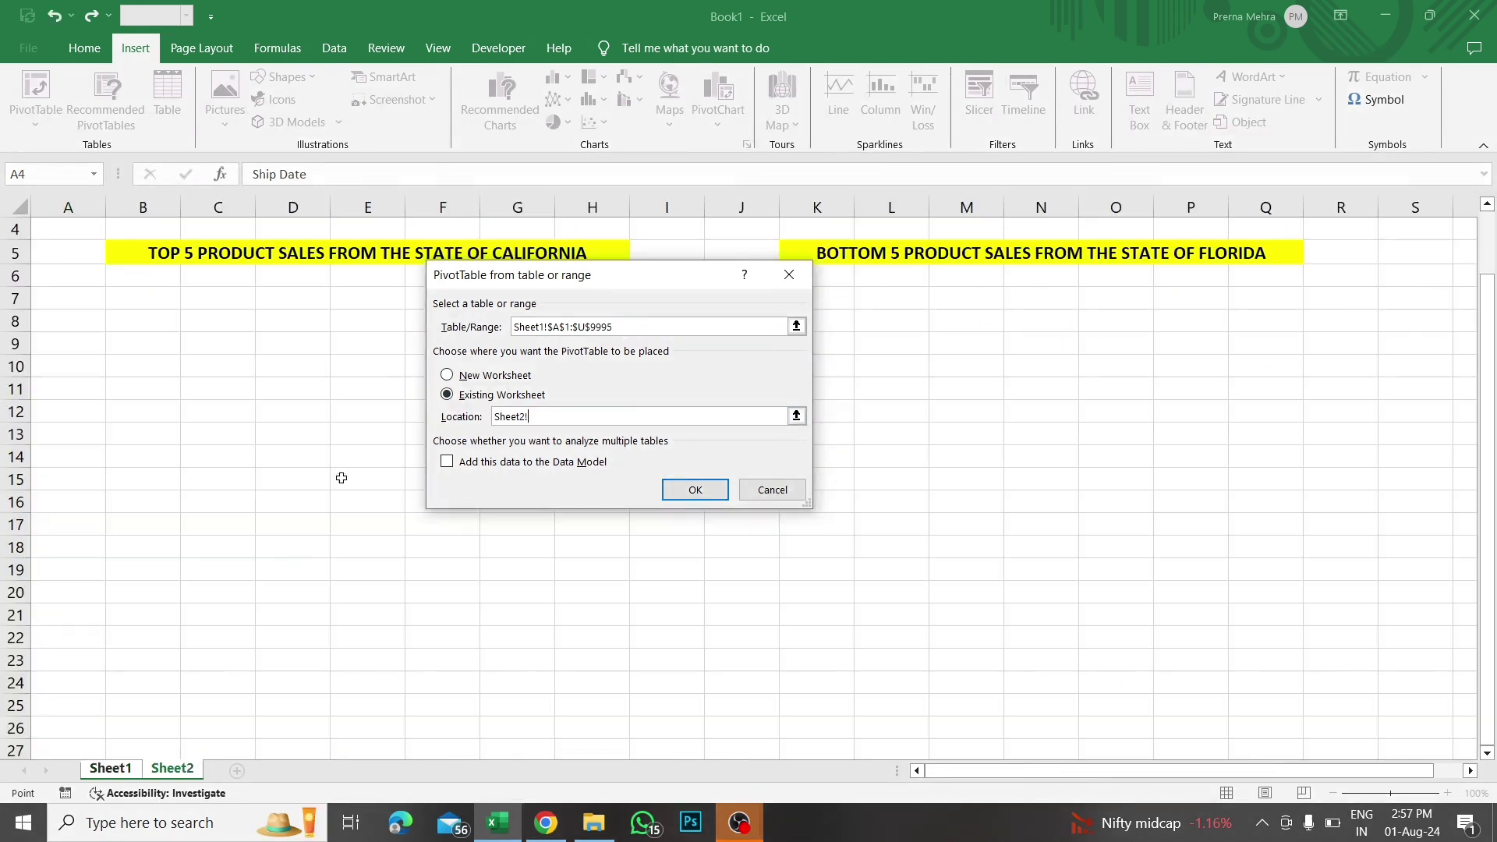
pyautogui.click(281, 417)
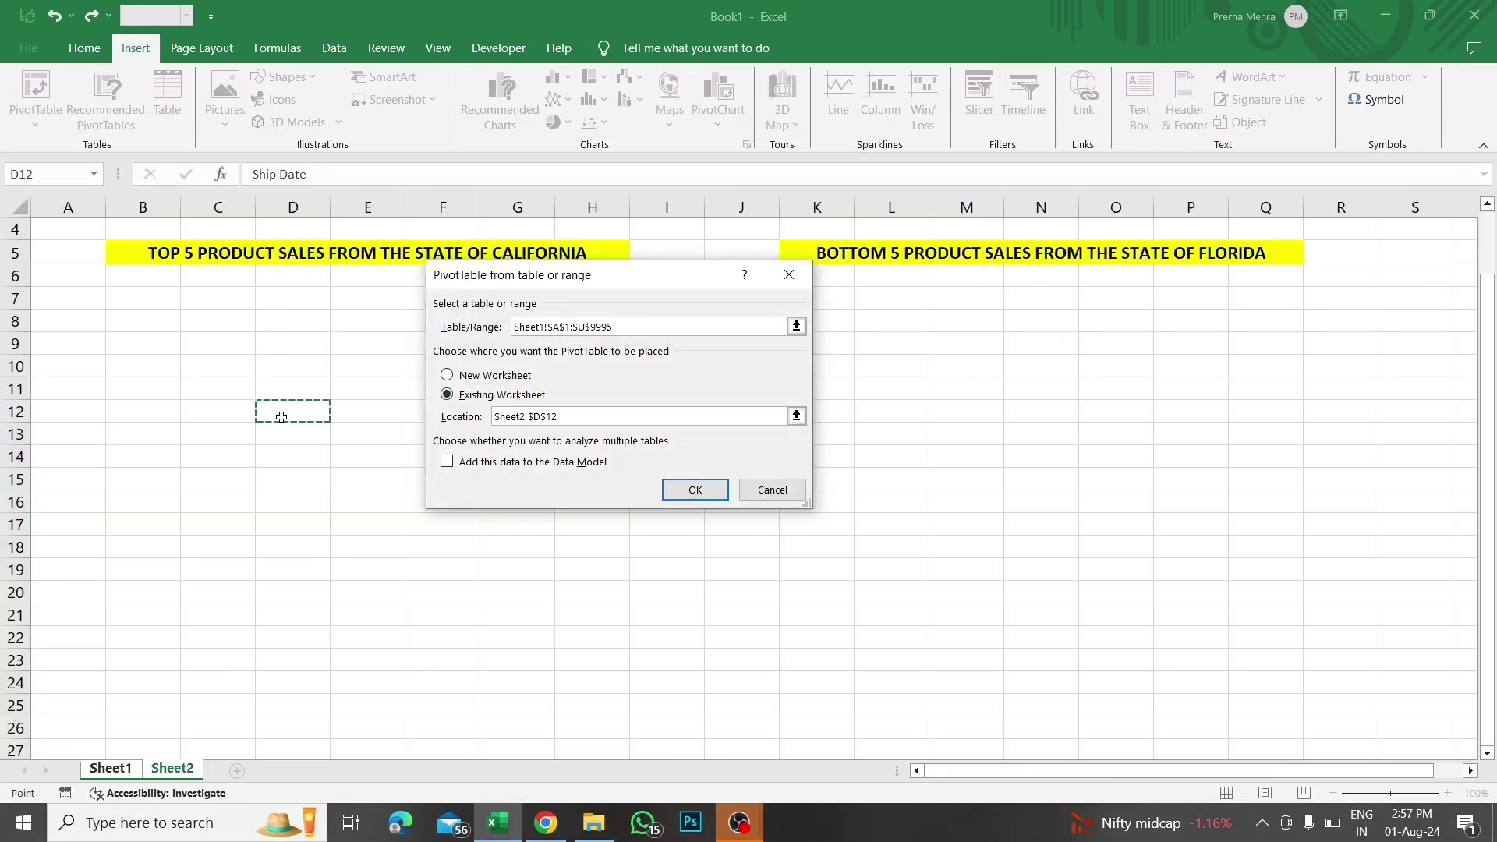
pyautogui.click(688, 489)
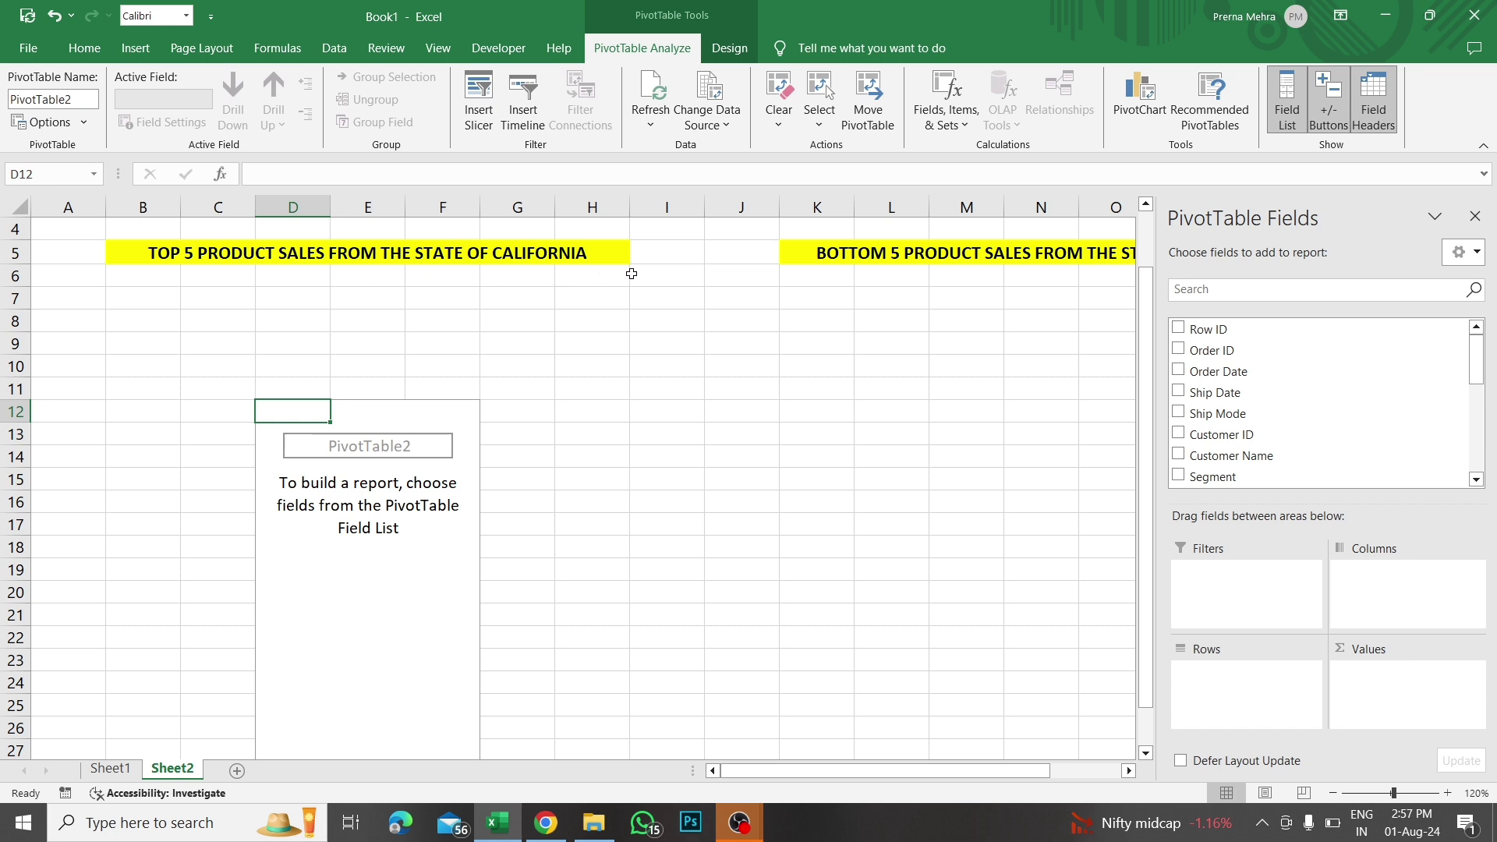
pyautogui.click(1475, 217)
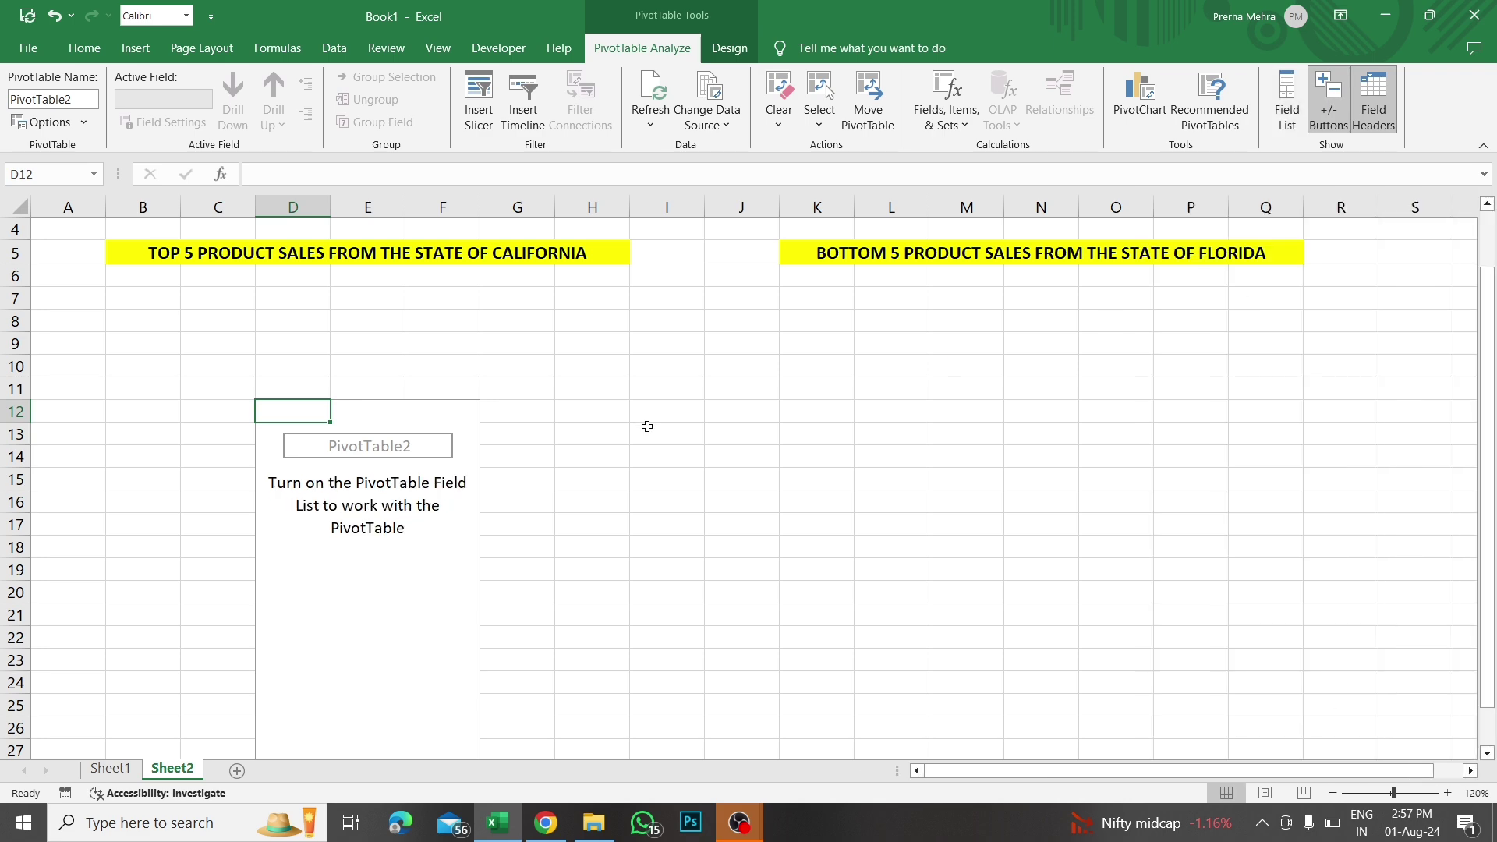
pyautogui.hotkey('ctrl', 'z')
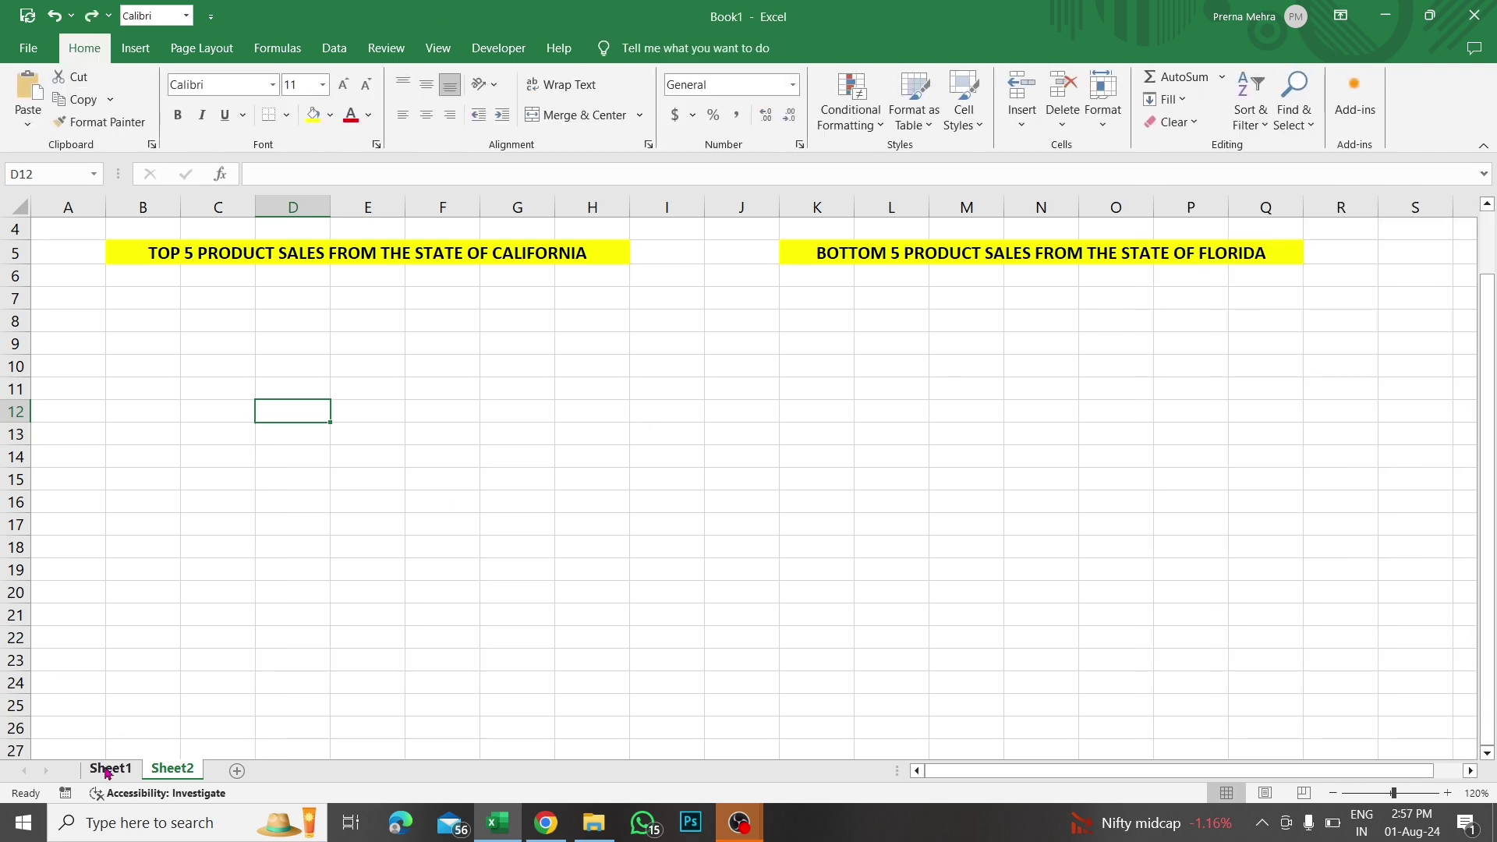
pyautogui.click(107, 770)
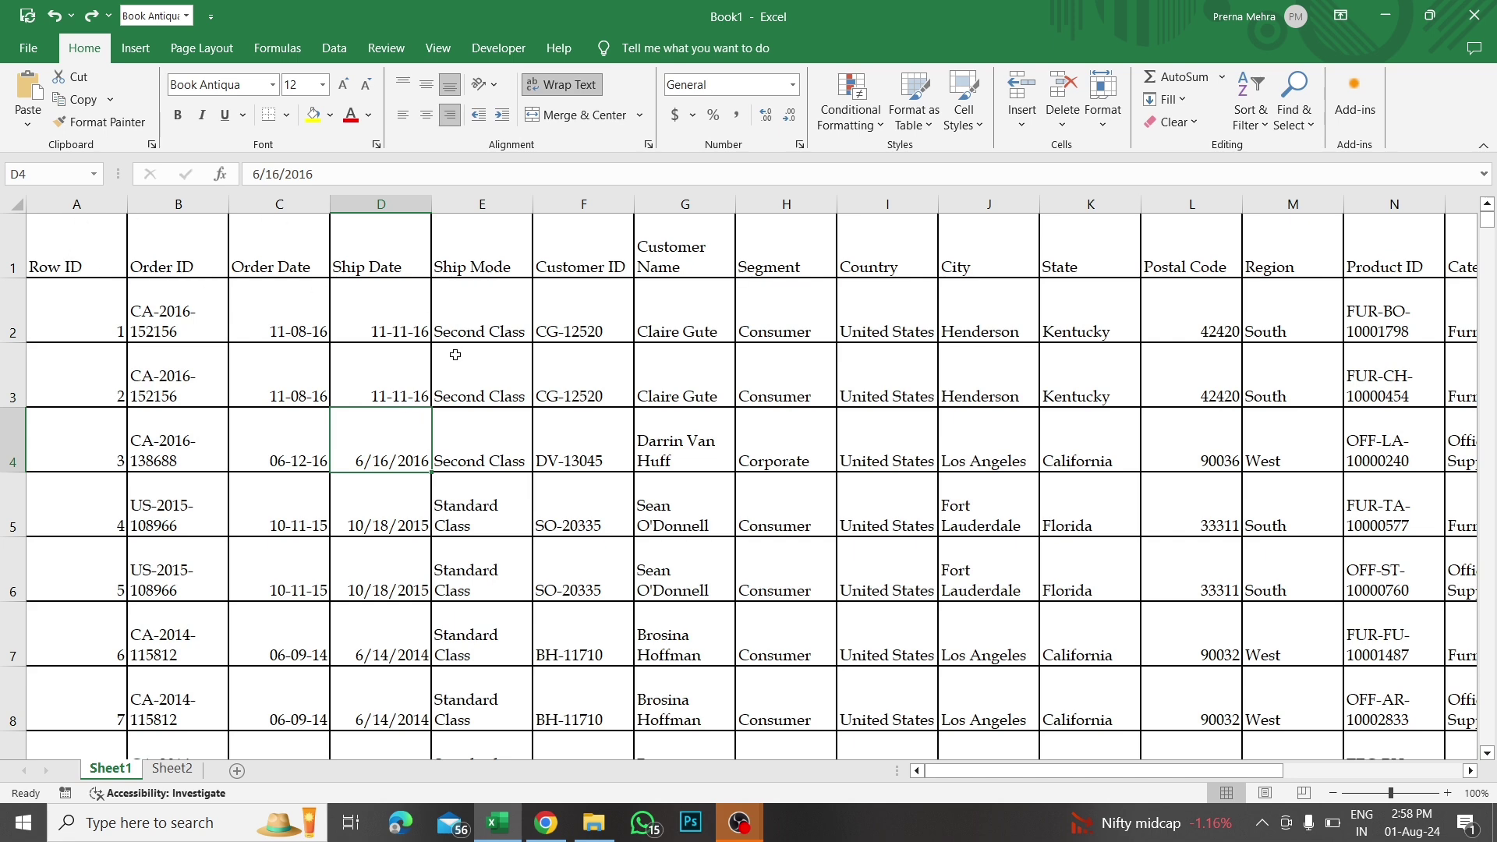
pyautogui.hotkey('ctrl', 'a')
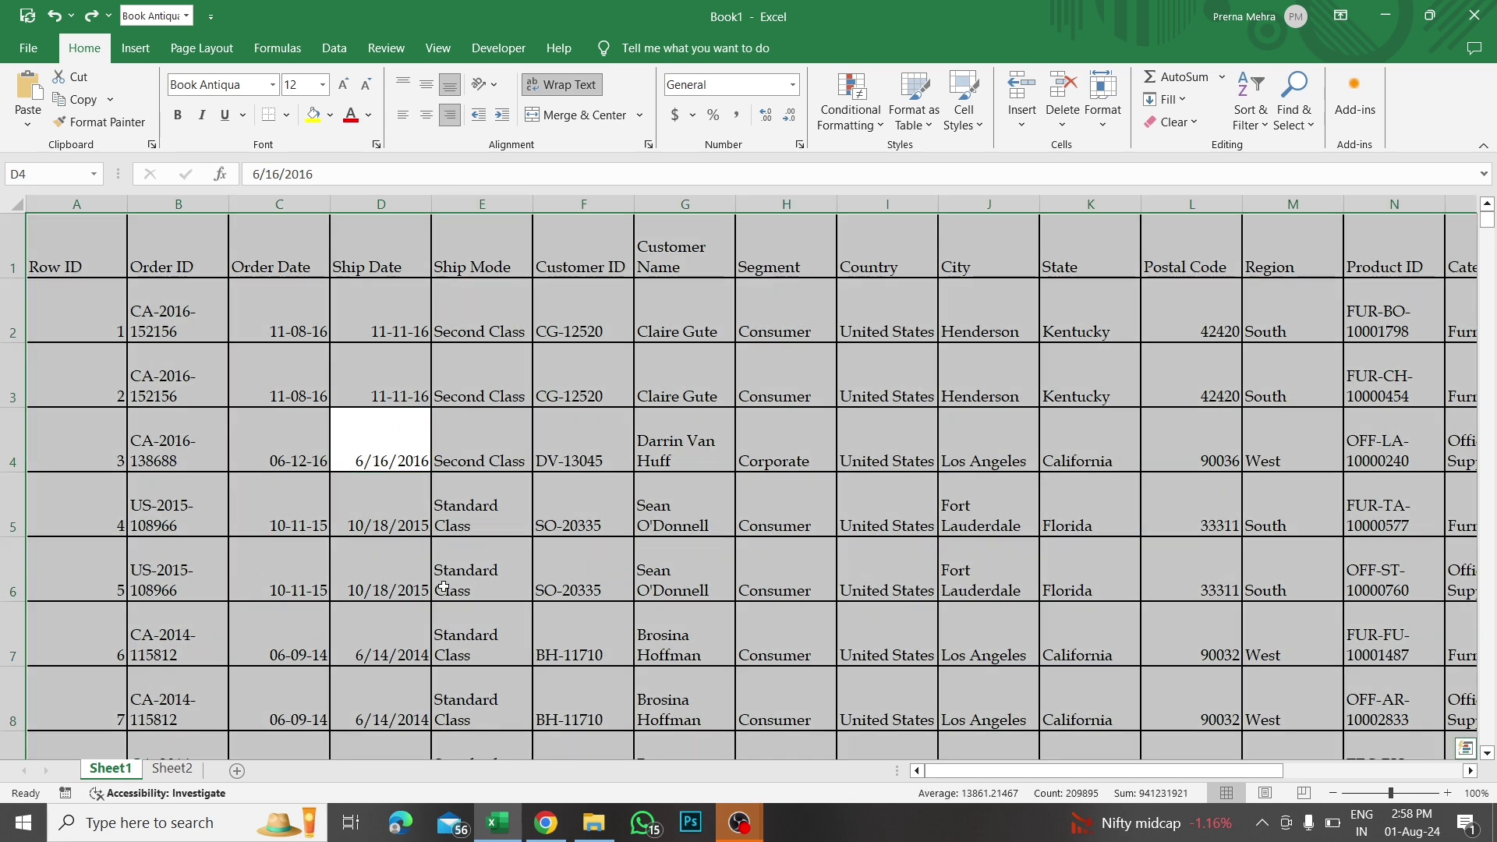
pyautogui.click(204, 427)
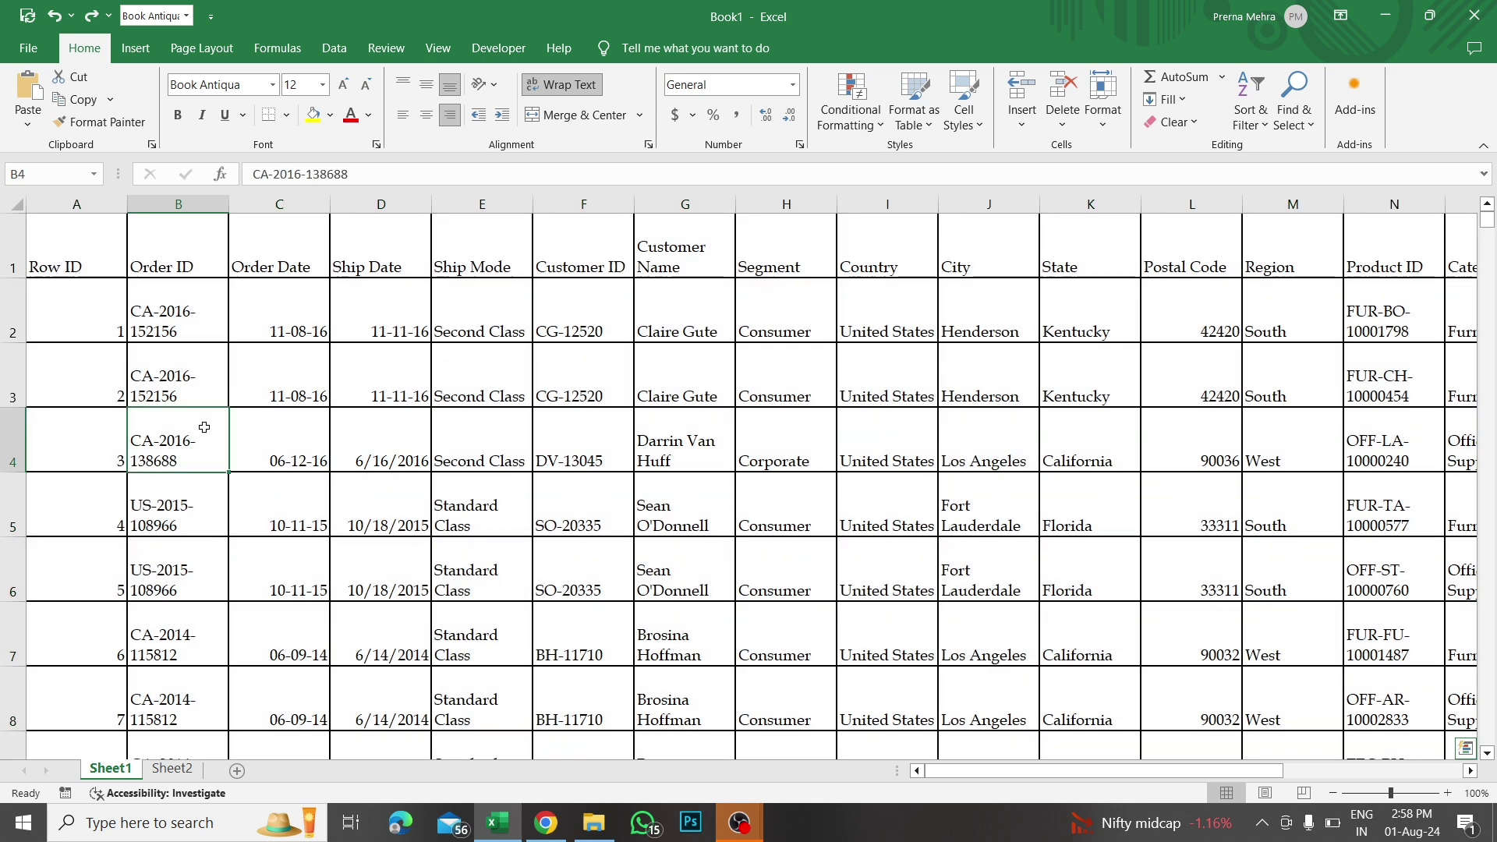
pyautogui.click(172, 769)
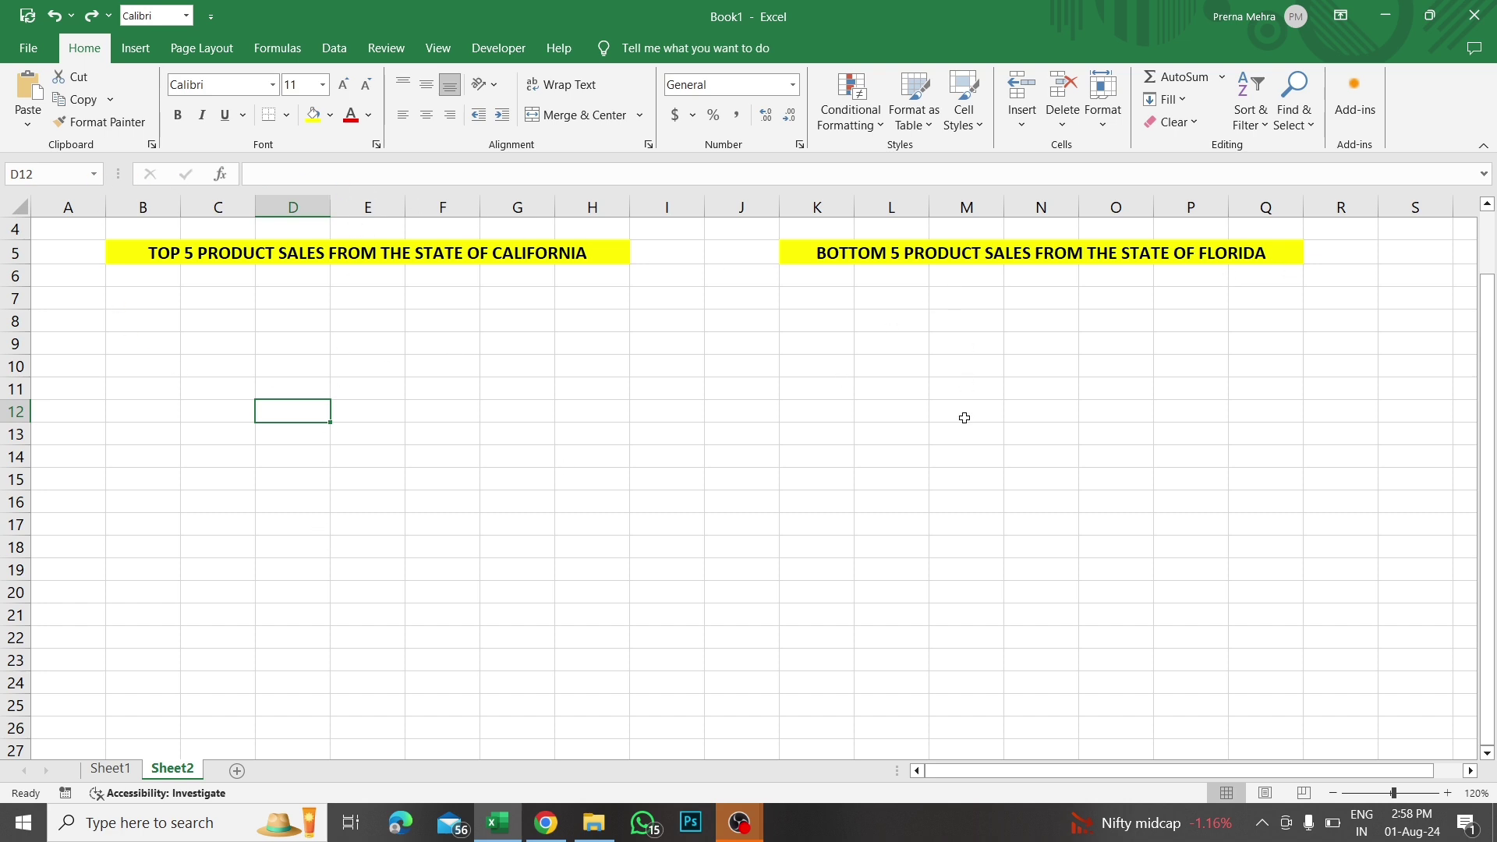
# Create a PivotTable from Sheet1's full data range A1:U9995 on the existing worksheet Sheet2 at cell D8.
pyautogui.click(110, 770)
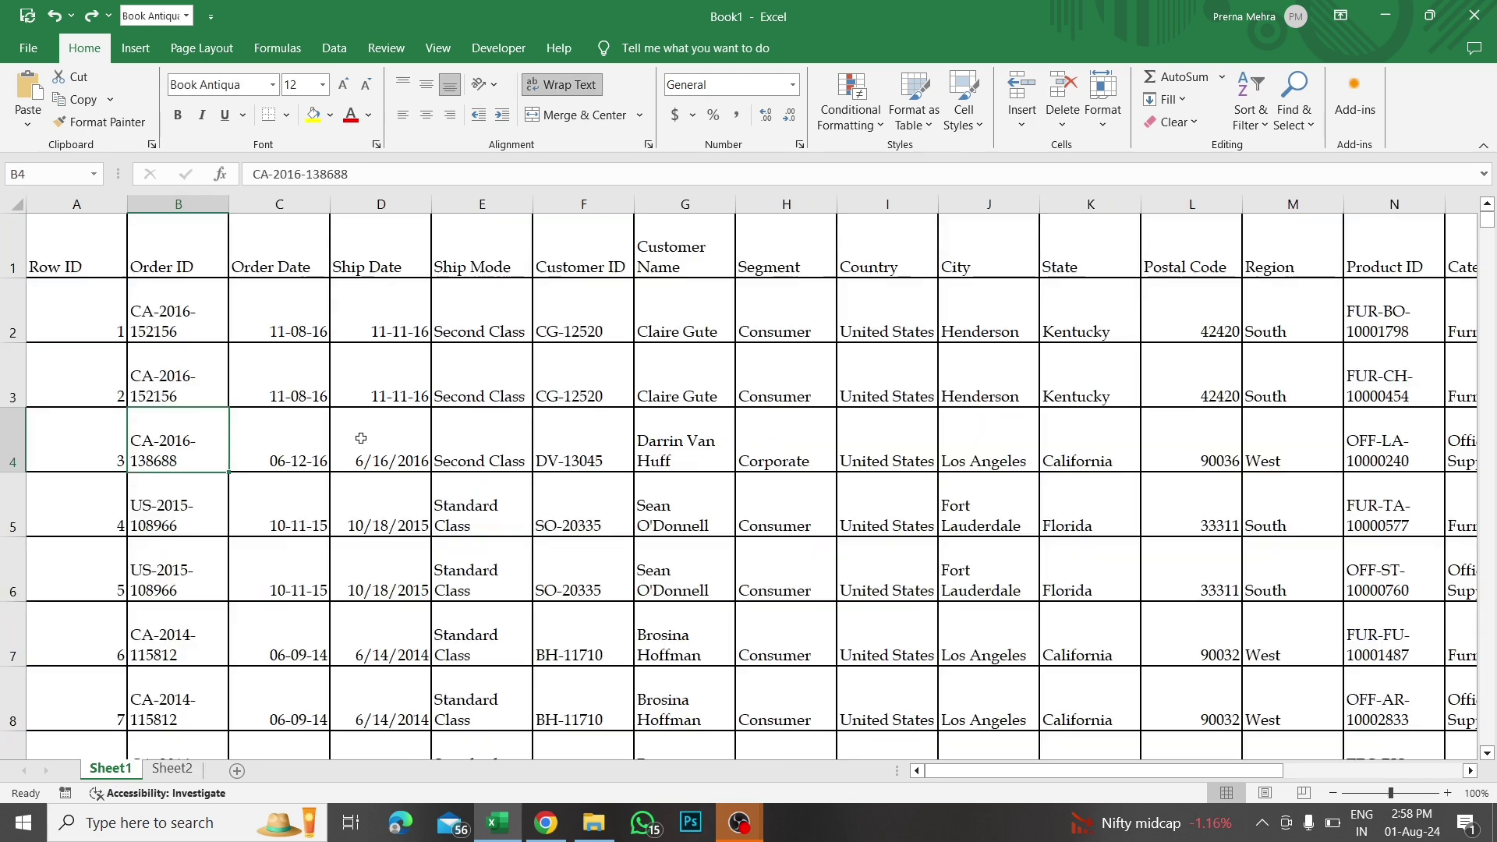
pyautogui.hotkey('ctrl', 'a')
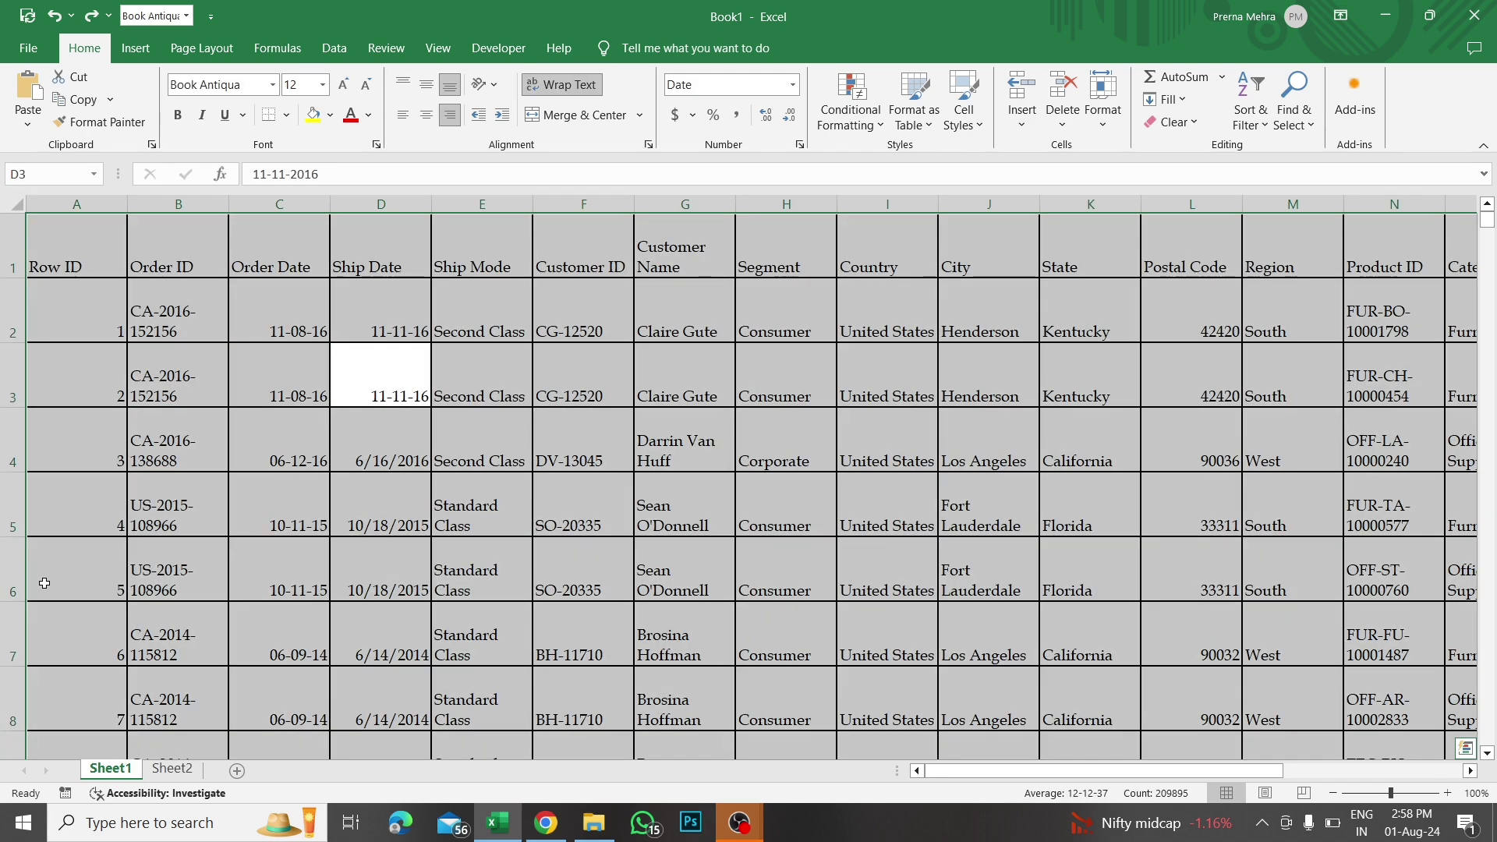
pyautogui.click(135, 47)
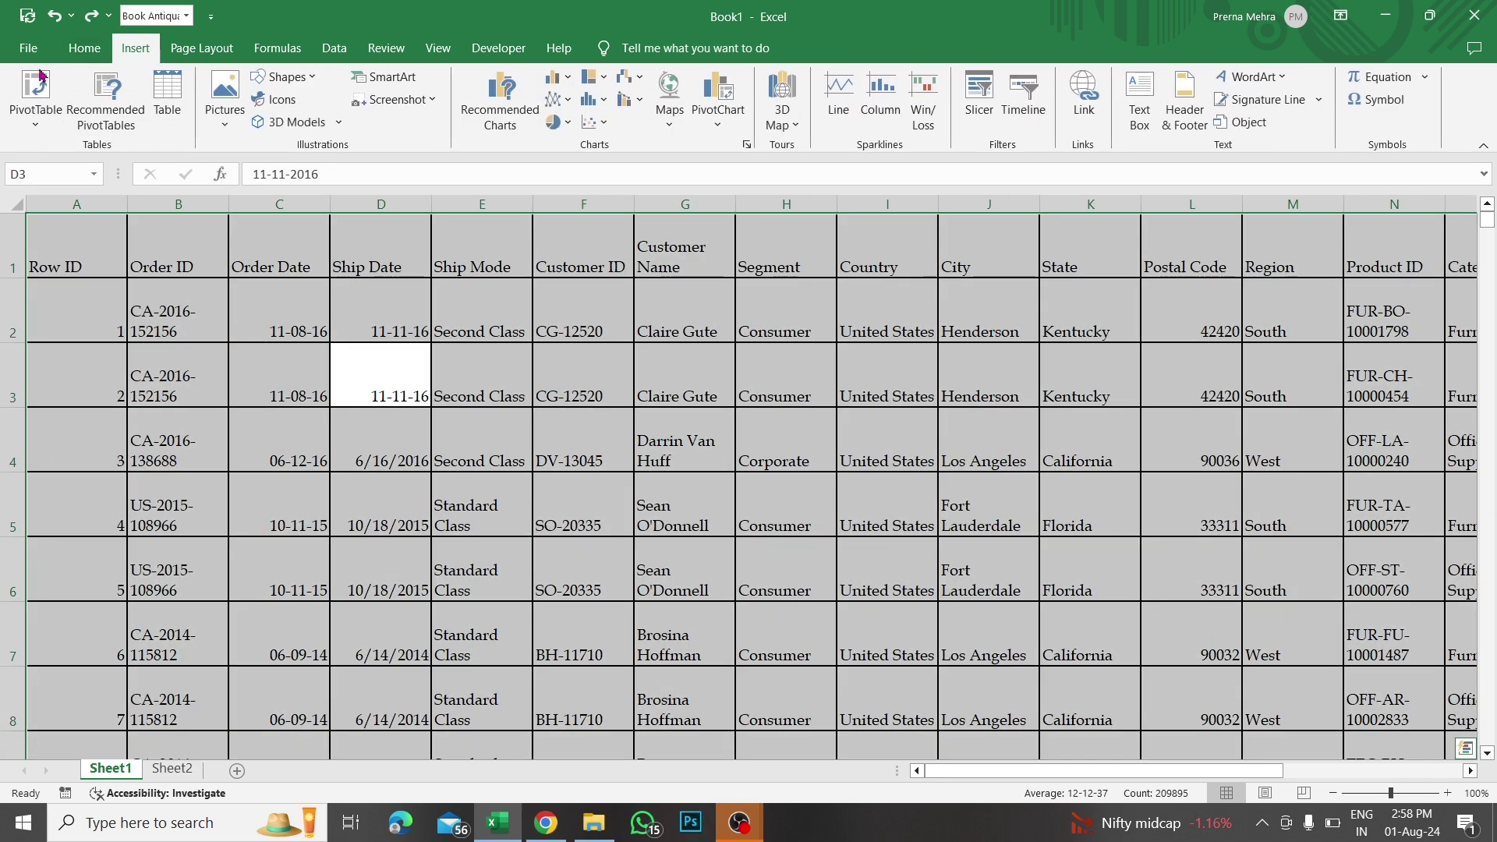
pyautogui.click(36, 98)
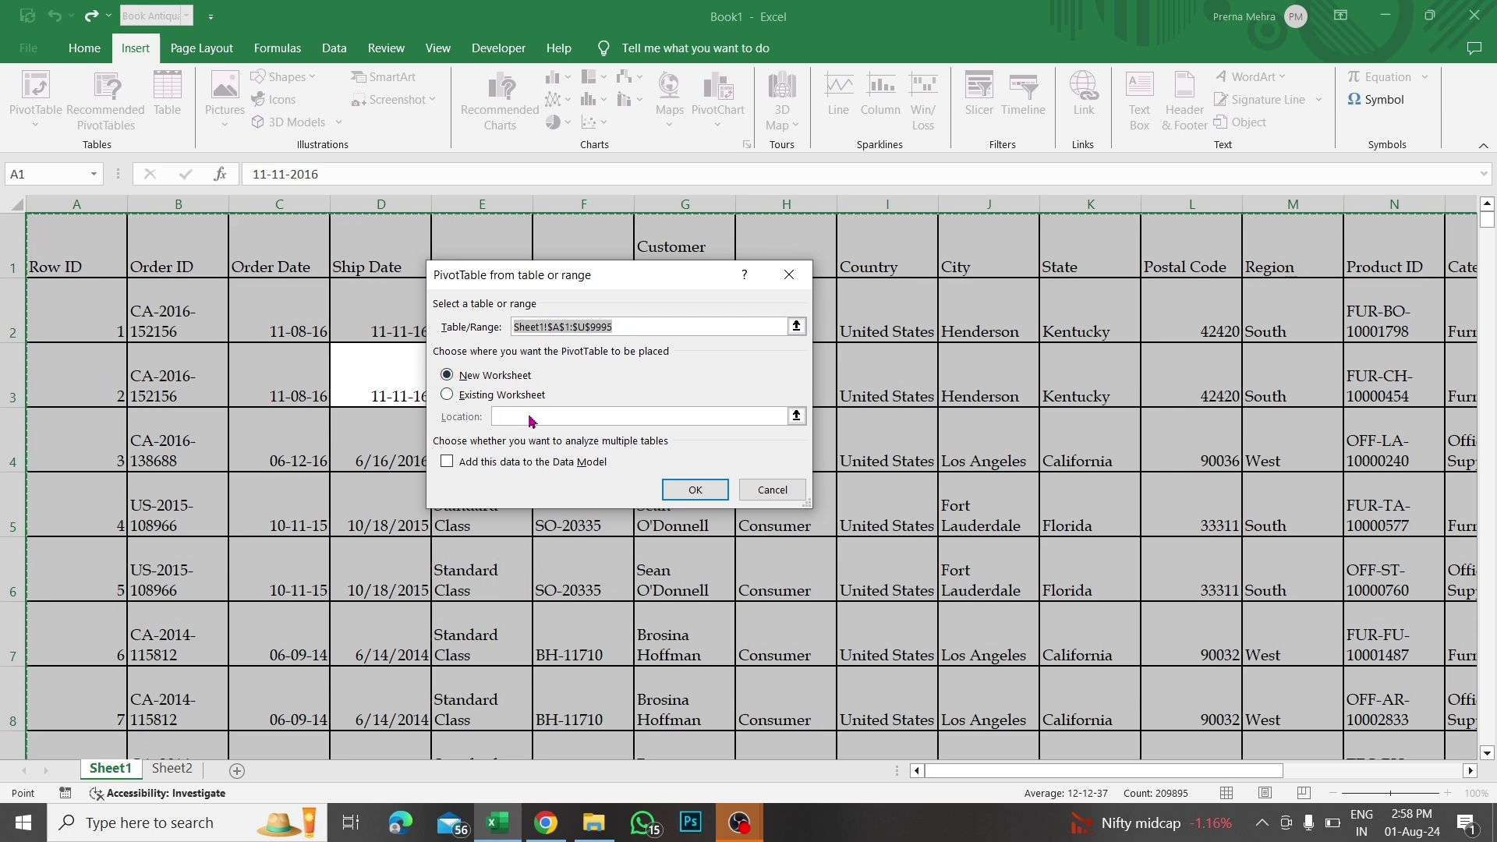
pyautogui.click(448, 394)
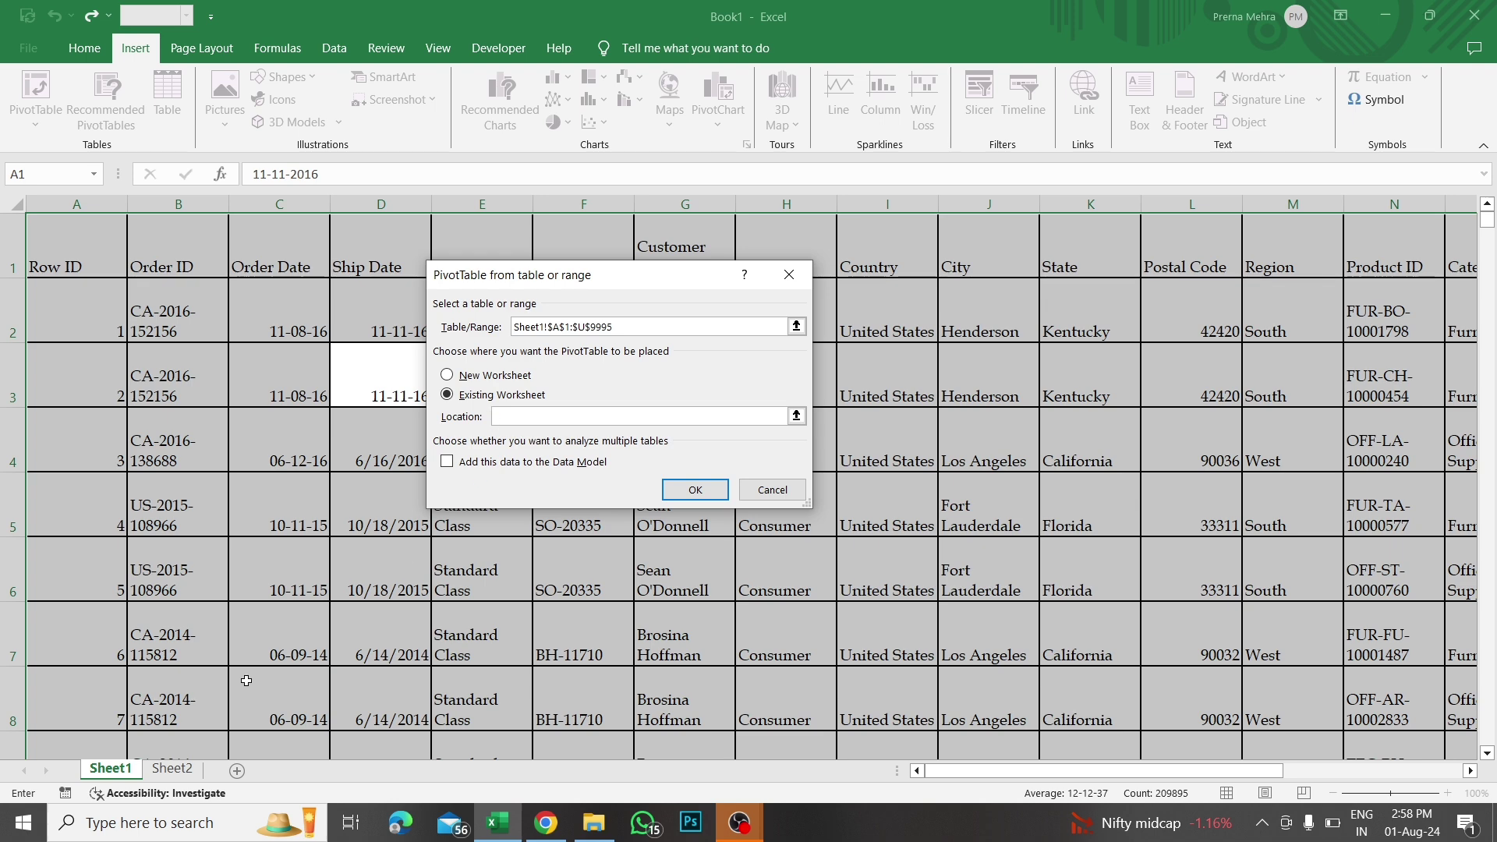
pyautogui.click(172, 769)
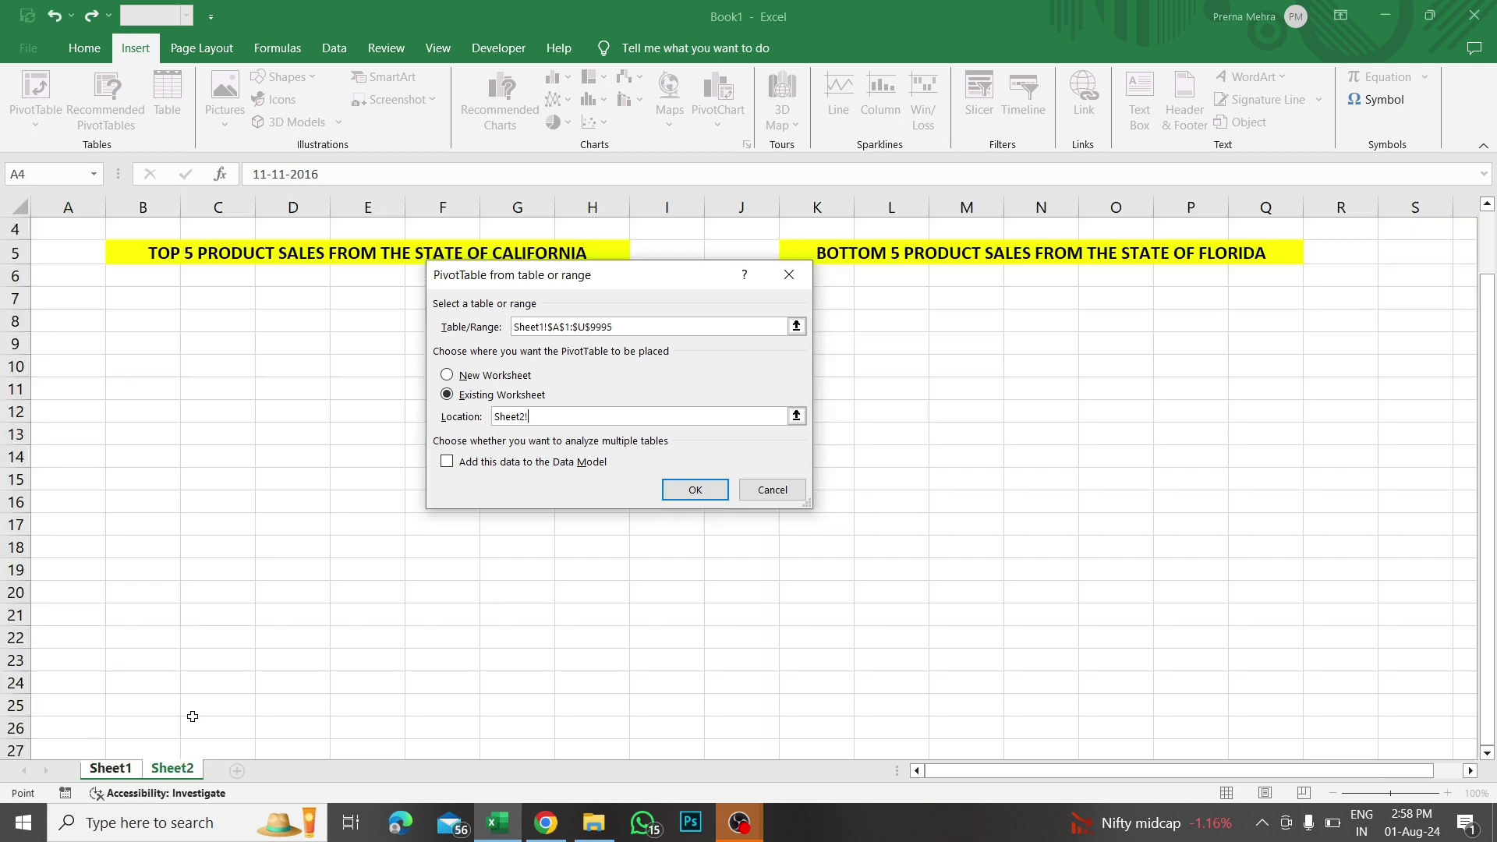
pyautogui.click(292, 320)
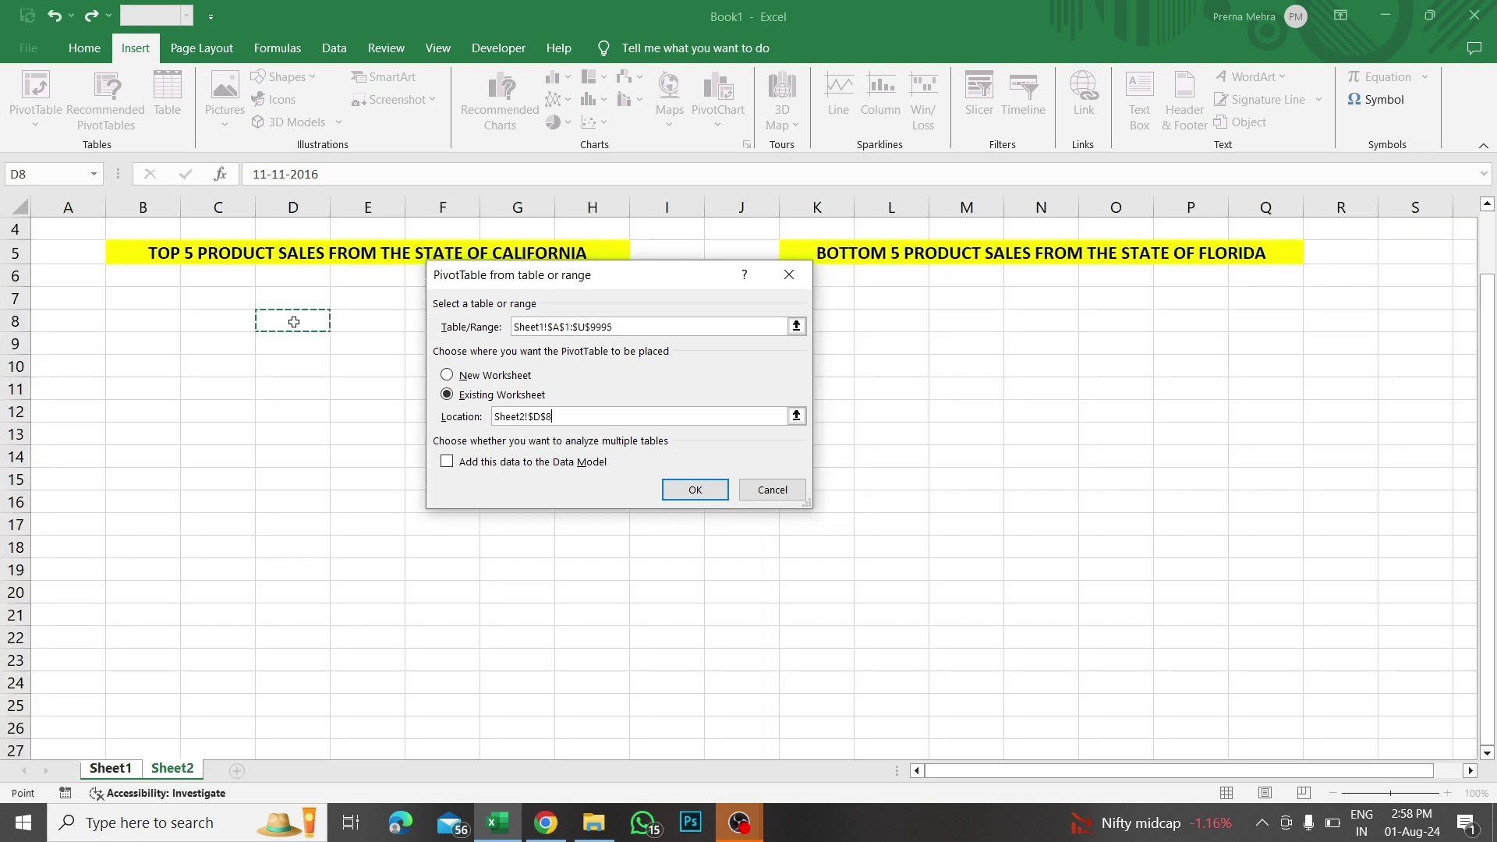
pyautogui.click(693, 491)
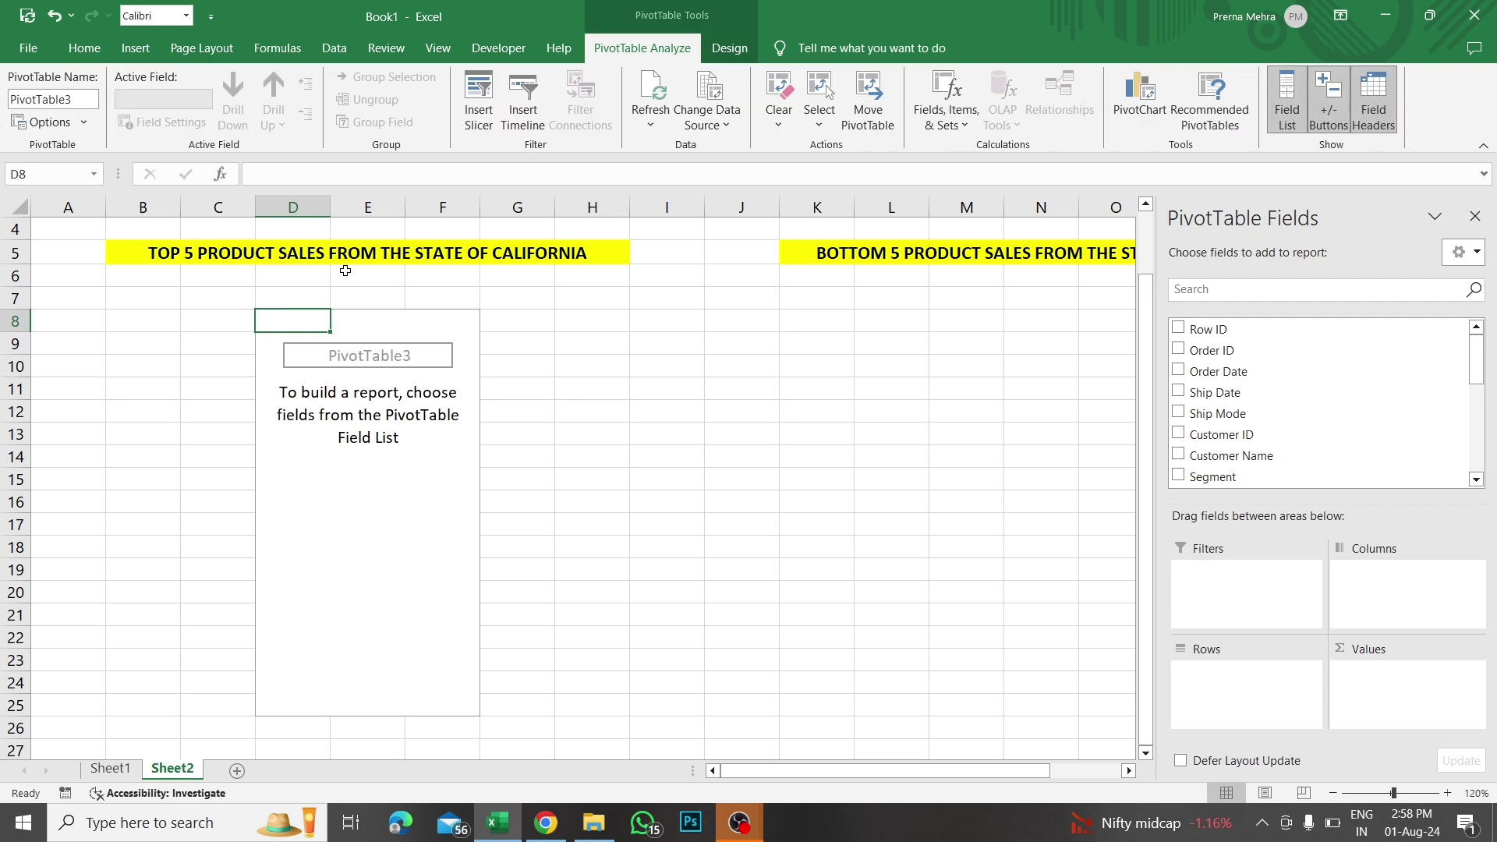
# Find the Product Name field and add it to the PivotTable's rows.
pyautogui.click(1189, 293)
pyautogui.write('P')
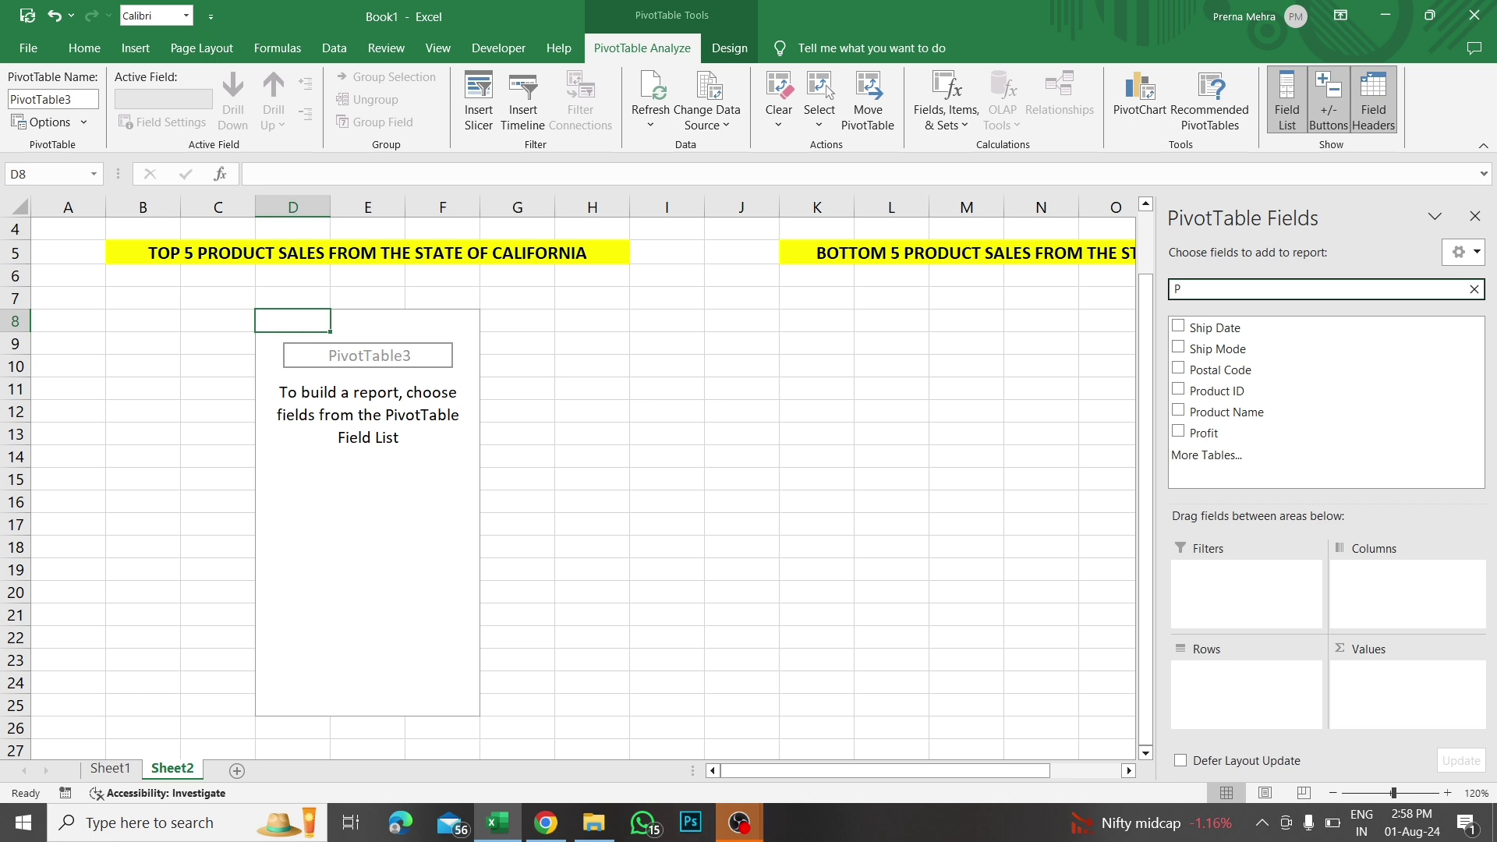
pyautogui.moveTo(1227, 413); pyautogui.dragTo(1220, 679)
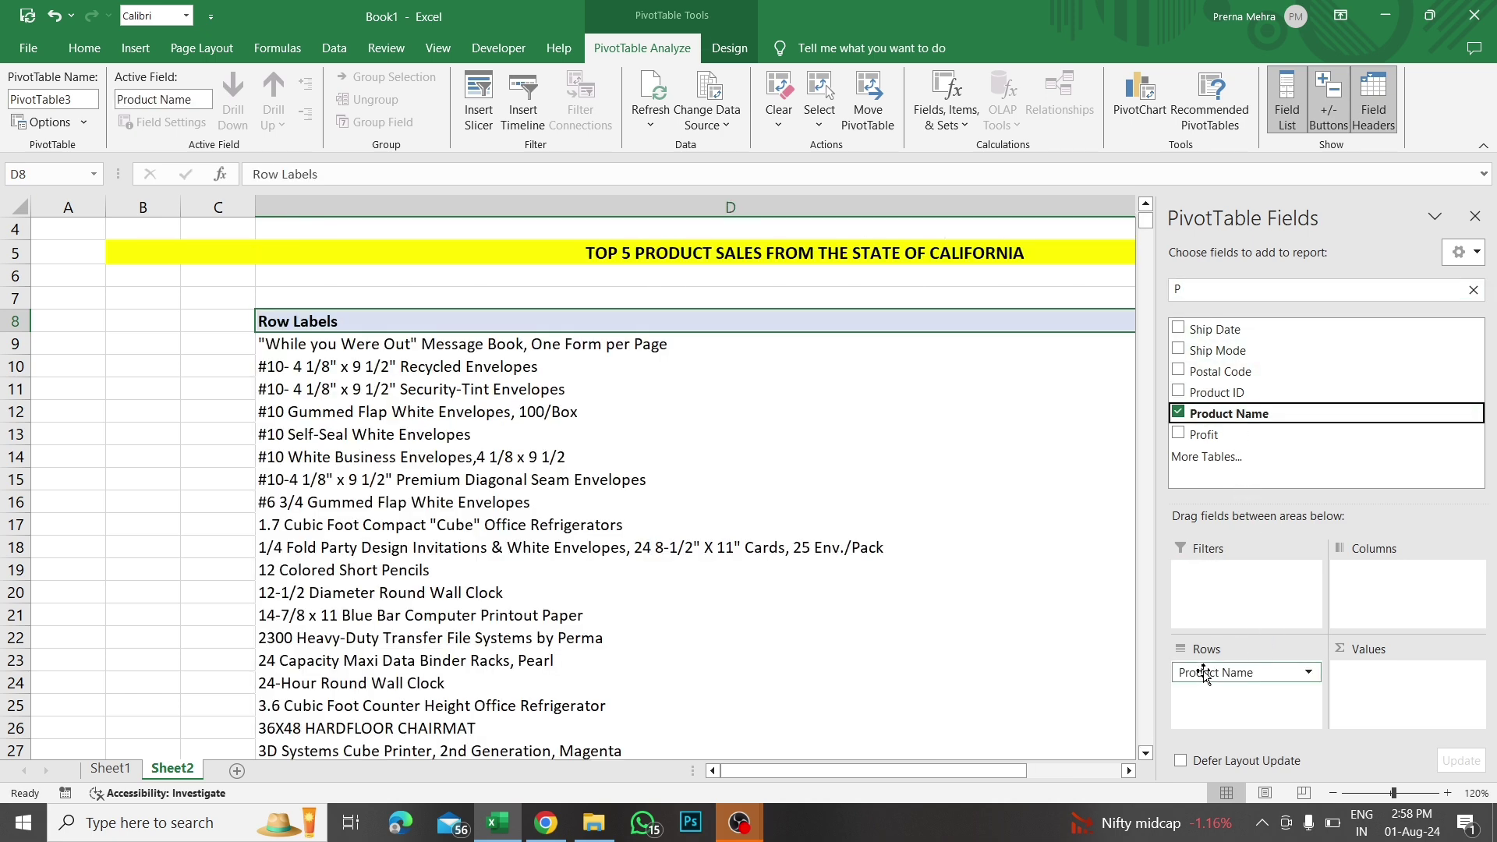
# Find the Sales field and add it to the PivotTable's values as a sum.
pyautogui.click(1226, 291)
pyautogui.press('BackSpace')
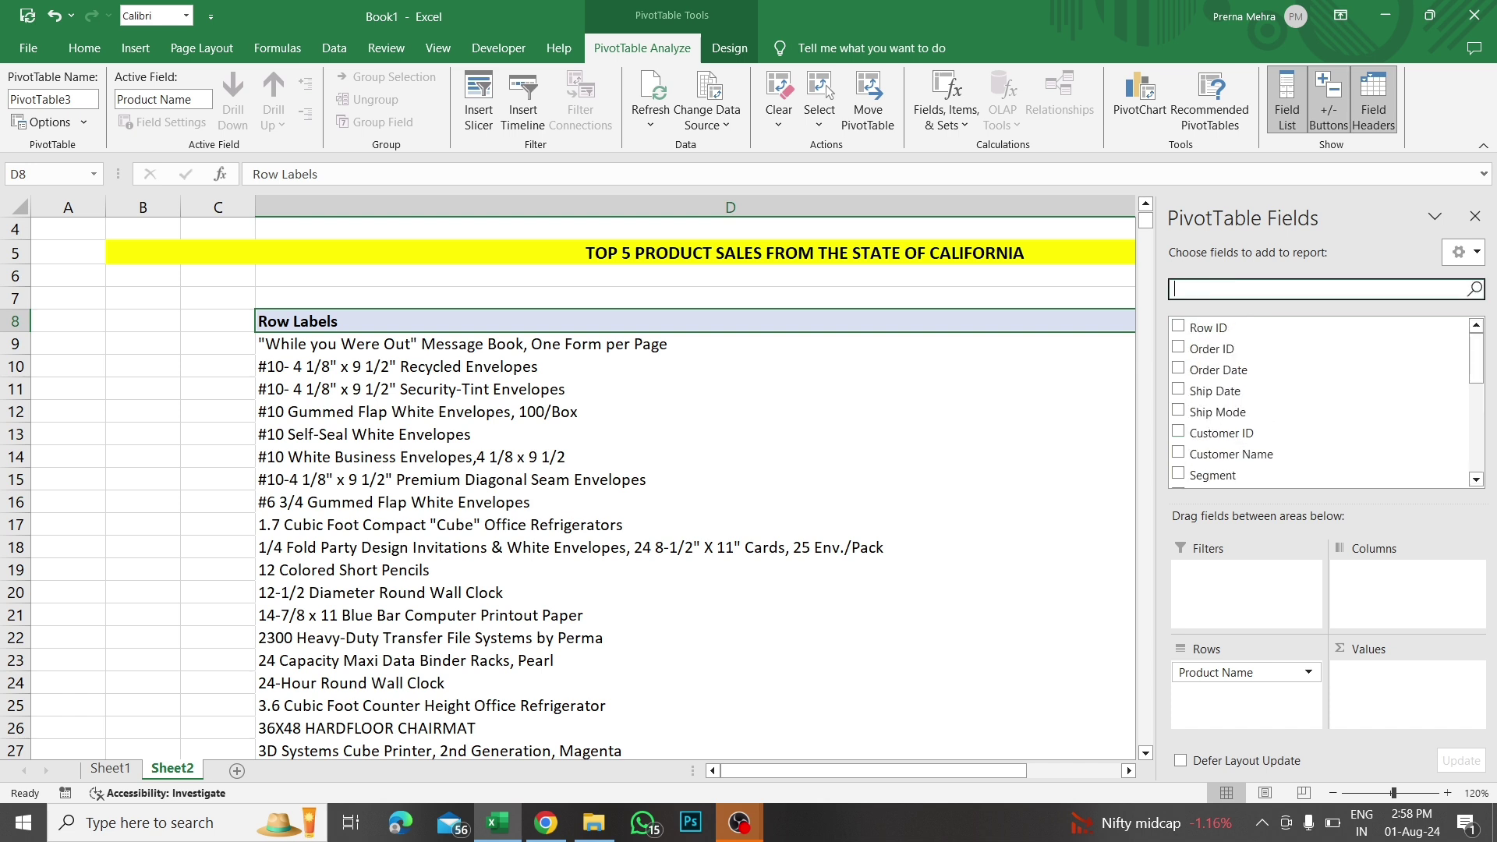
pyautogui.write('SA')
pyautogui.moveTo(1205, 328); pyautogui.dragTo(1427, 686)
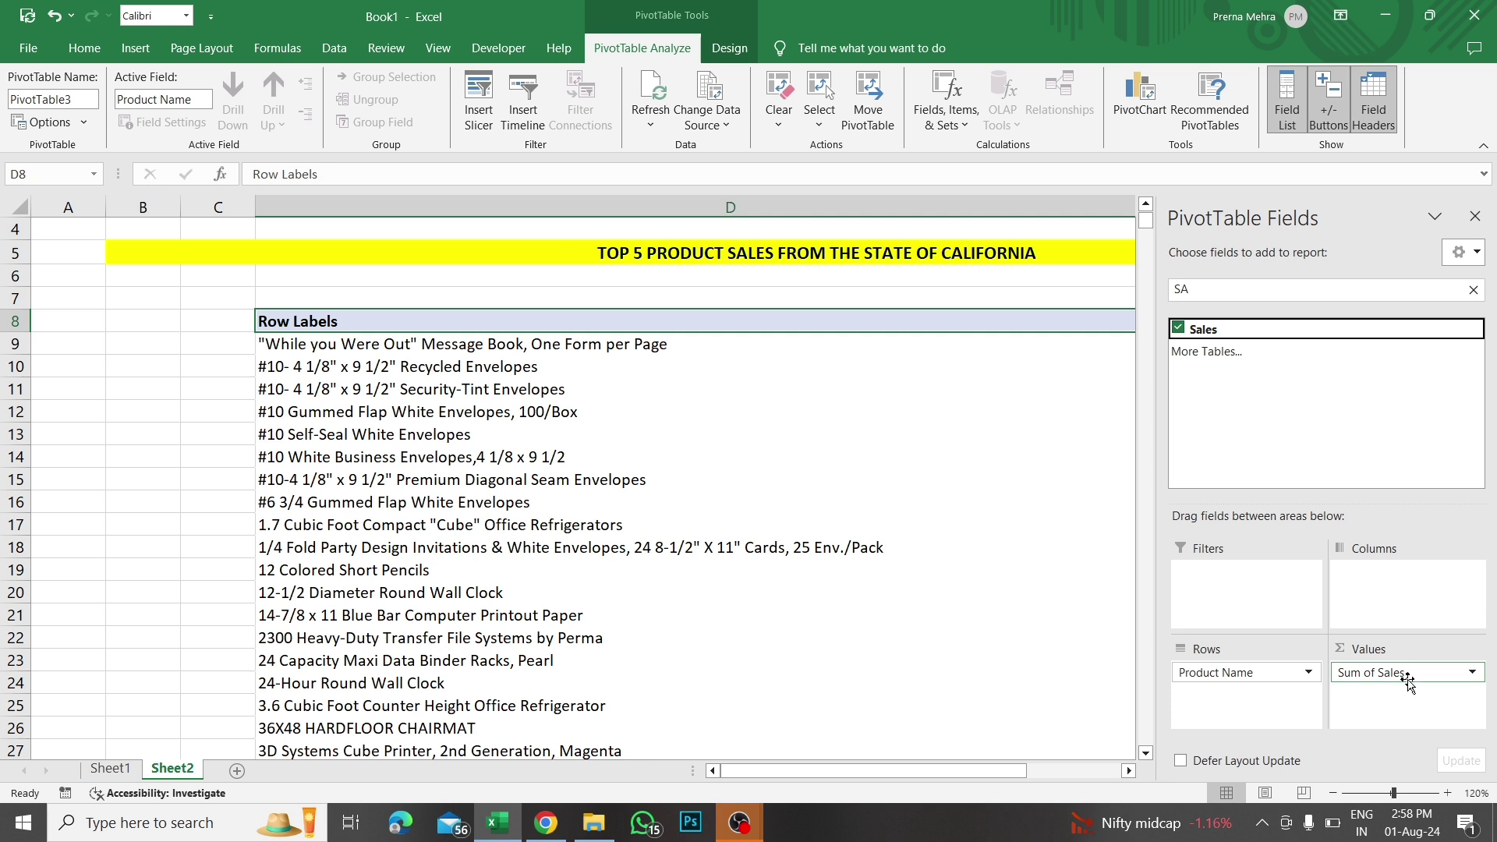
# Find the State field and add it to the PivotTable as a report filter.
pyautogui.click(1244, 296)
pyautogui.press('BackSpace')
pyautogui.press('BackSpace')
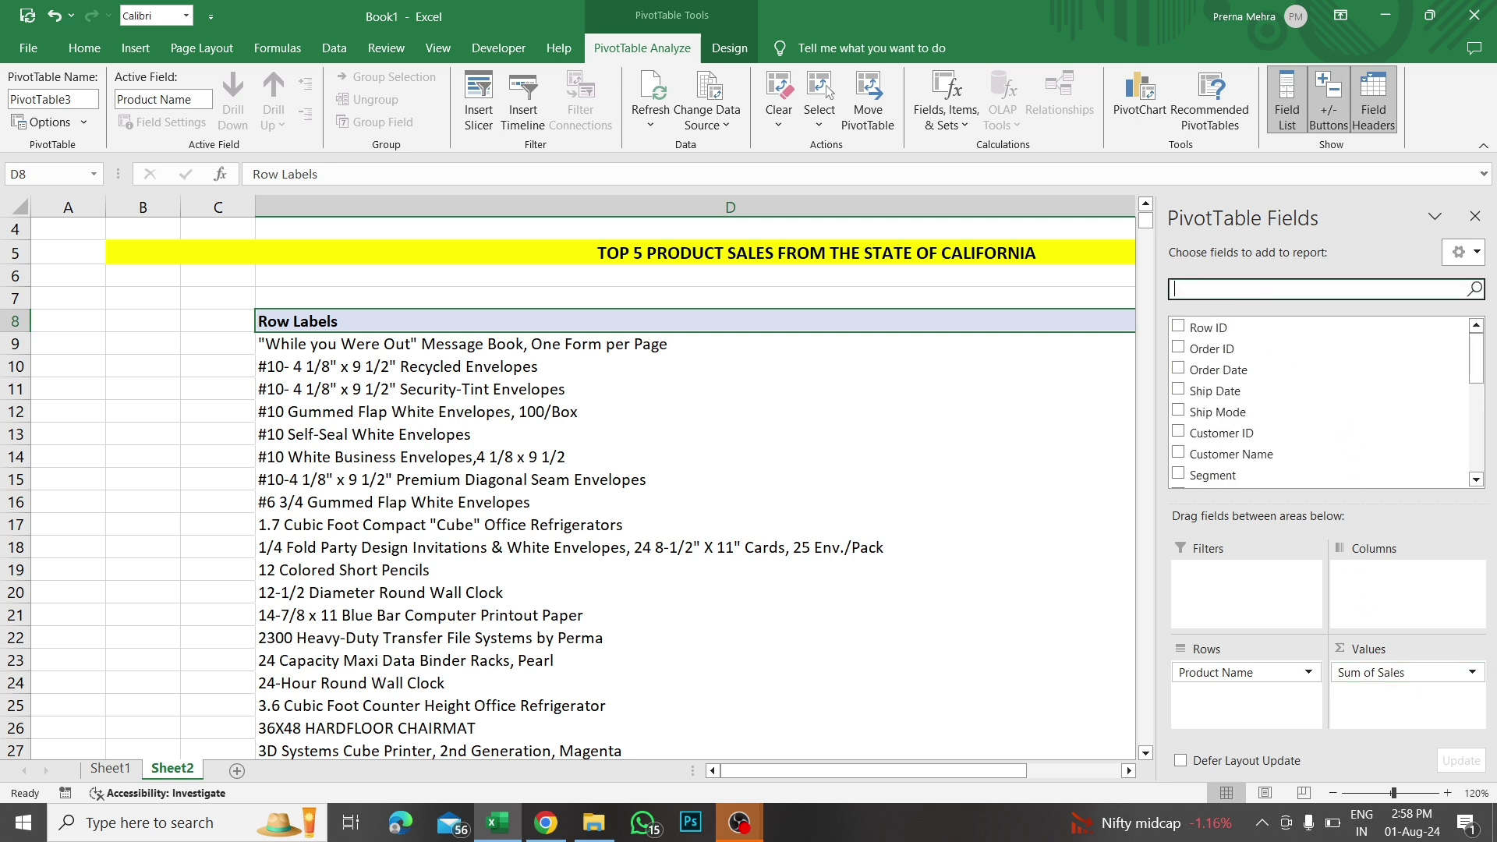
pyautogui.write('ST')
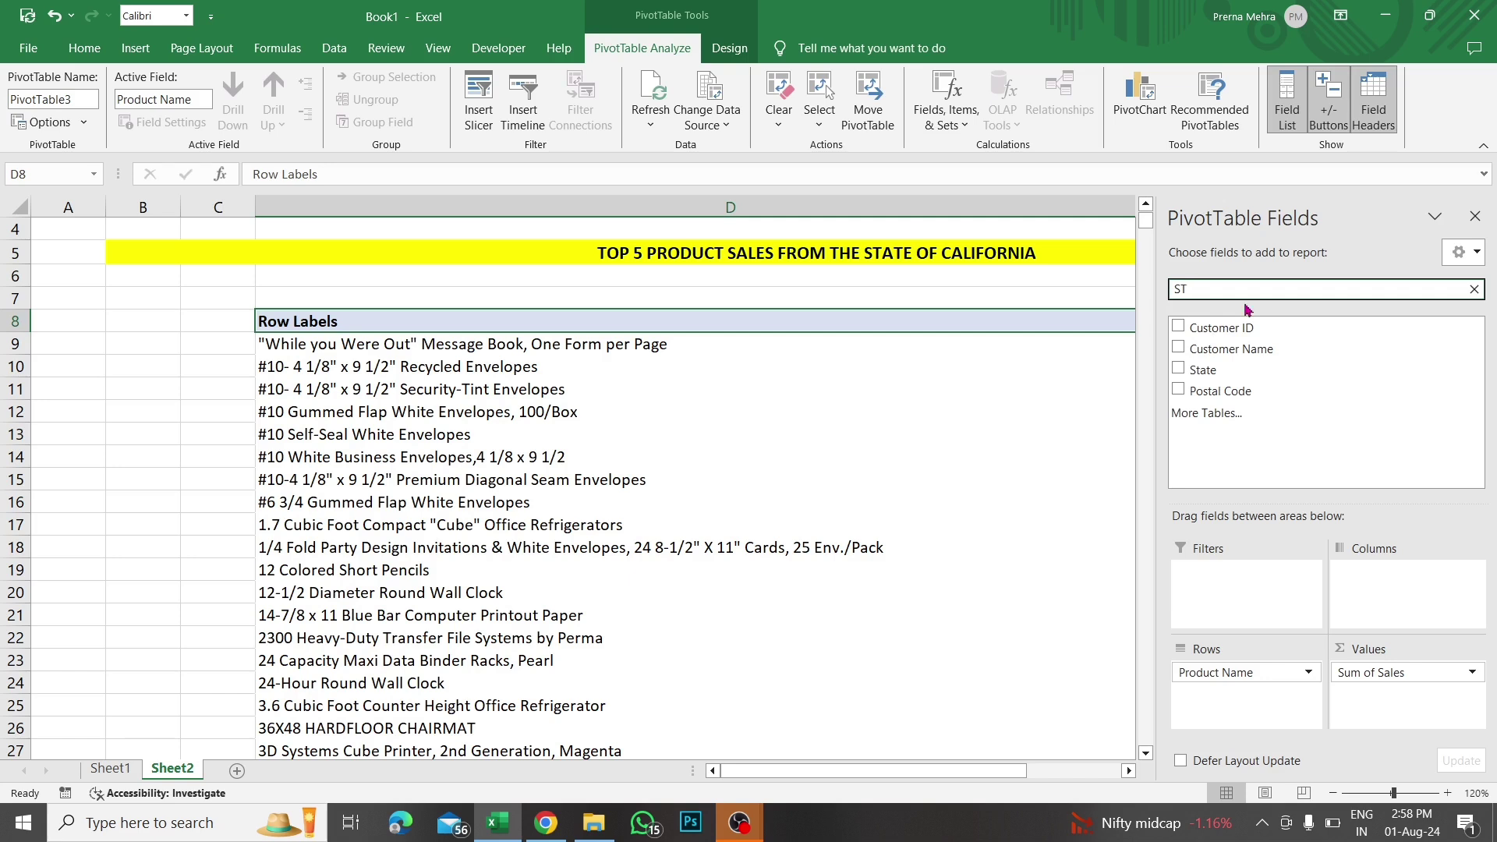
pyautogui.moveTo(1223, 372); pyautogui.dragTo(1252, 597)
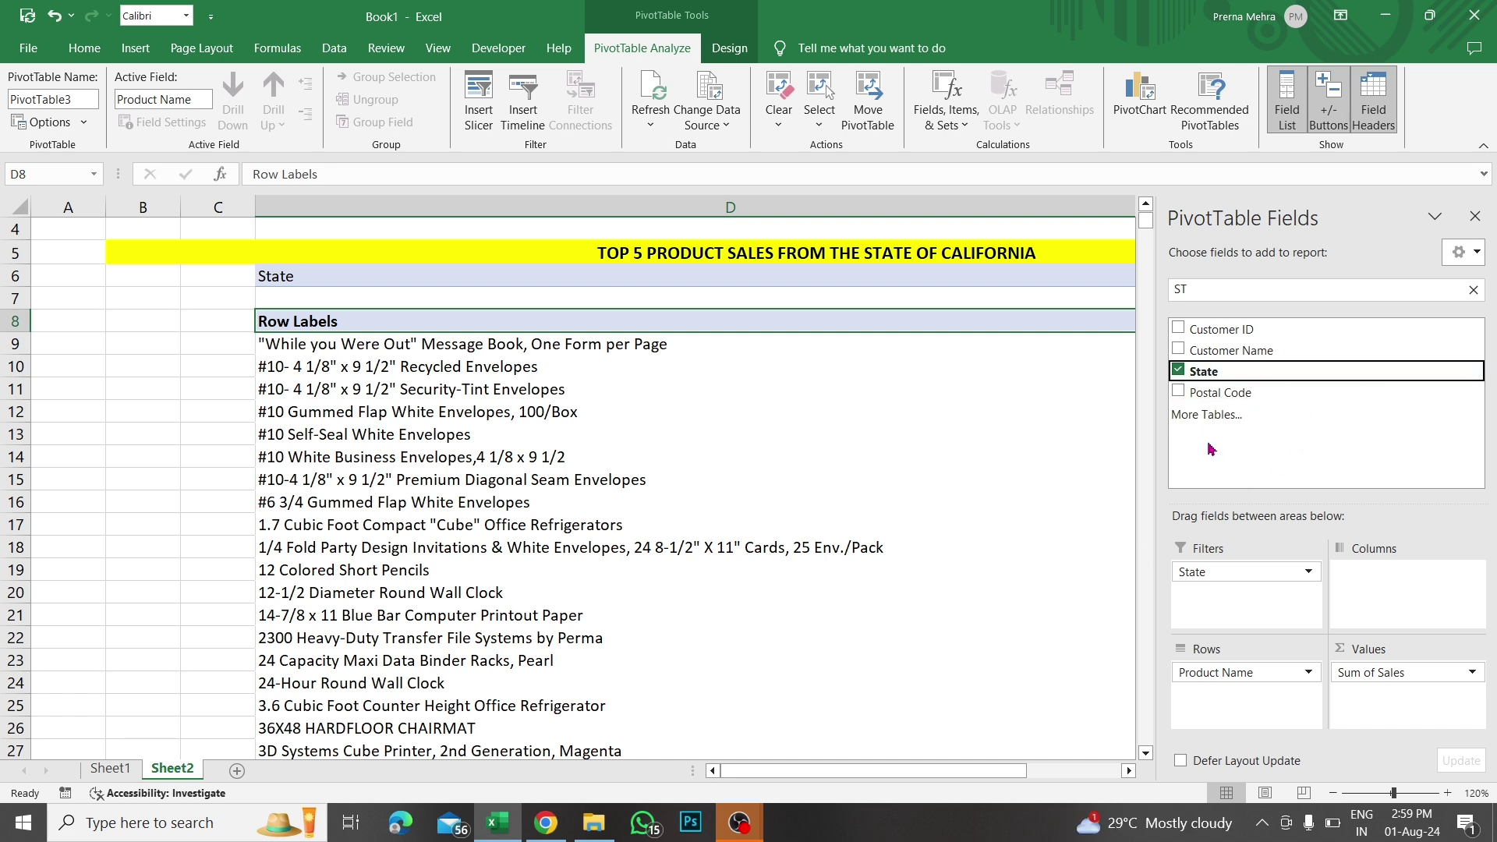
# Hide the PivotTable field list.
pyautogui.click(1260, 572)
pyautogui.click(1434, 537)
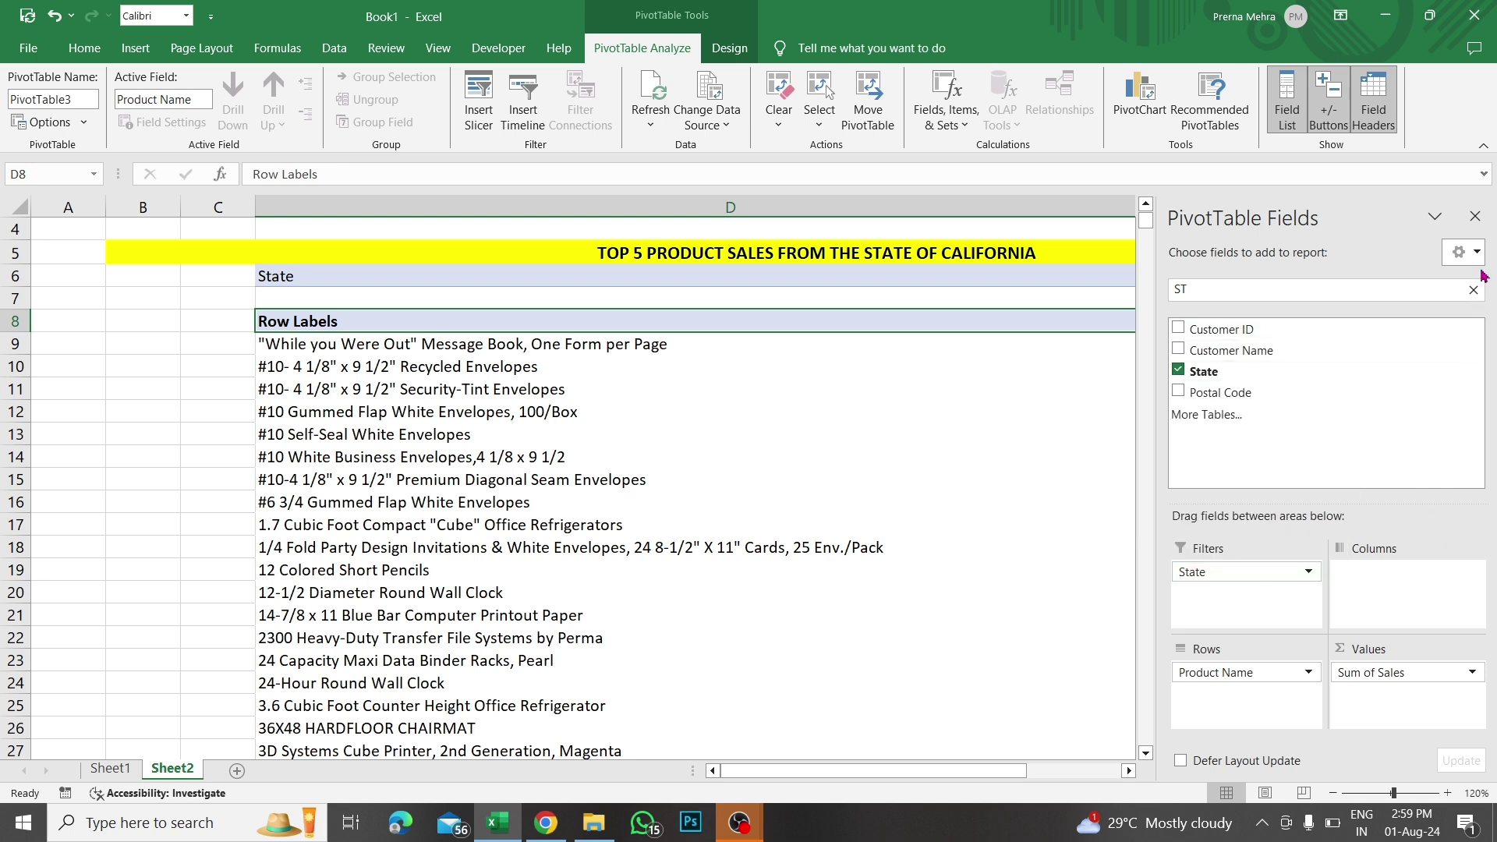
pyautogui.click(1482, 218)
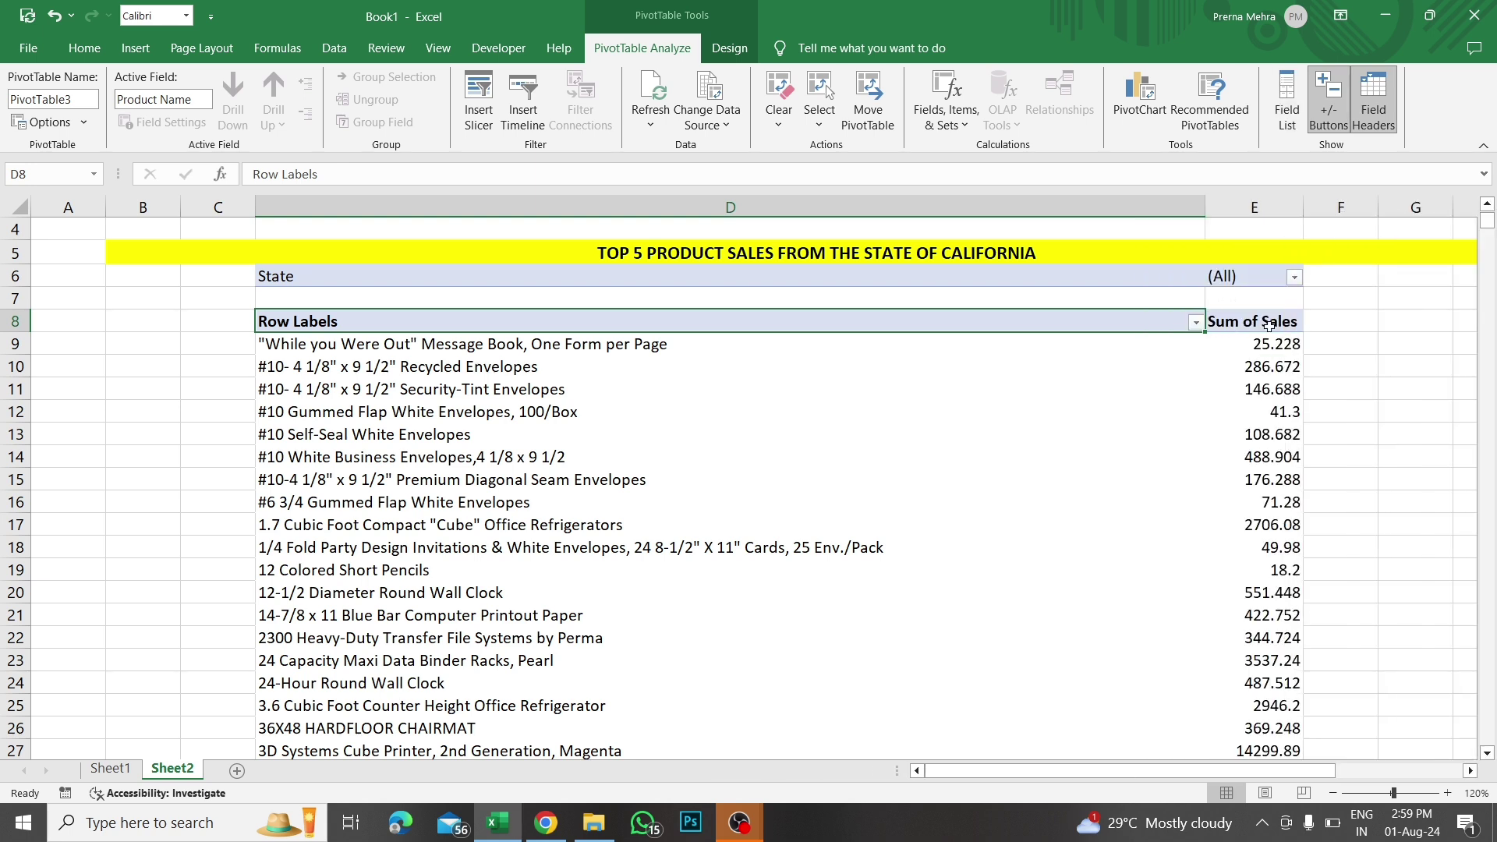
# Set the PivotTable's State report filter to California.
pyautogui.click(1294, 277)
pyautogui.scroll(-4, 1168, 386)
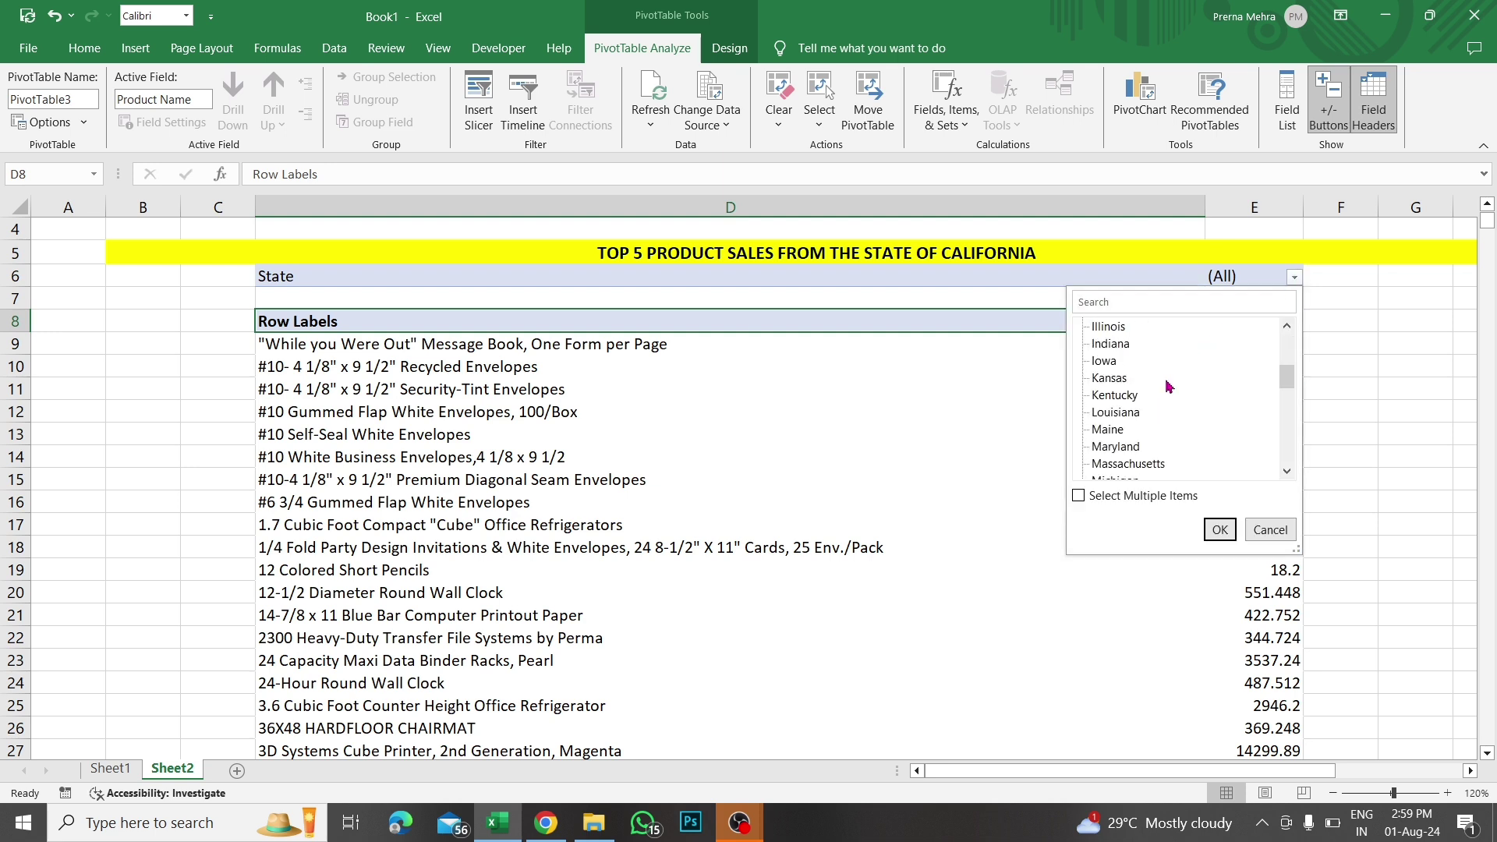
pyautogui.scroll(2, 1167, 387)
pyautogui.scroll(-1, 1168, 387)
pyautogui.scroll(1, 1168, 387)
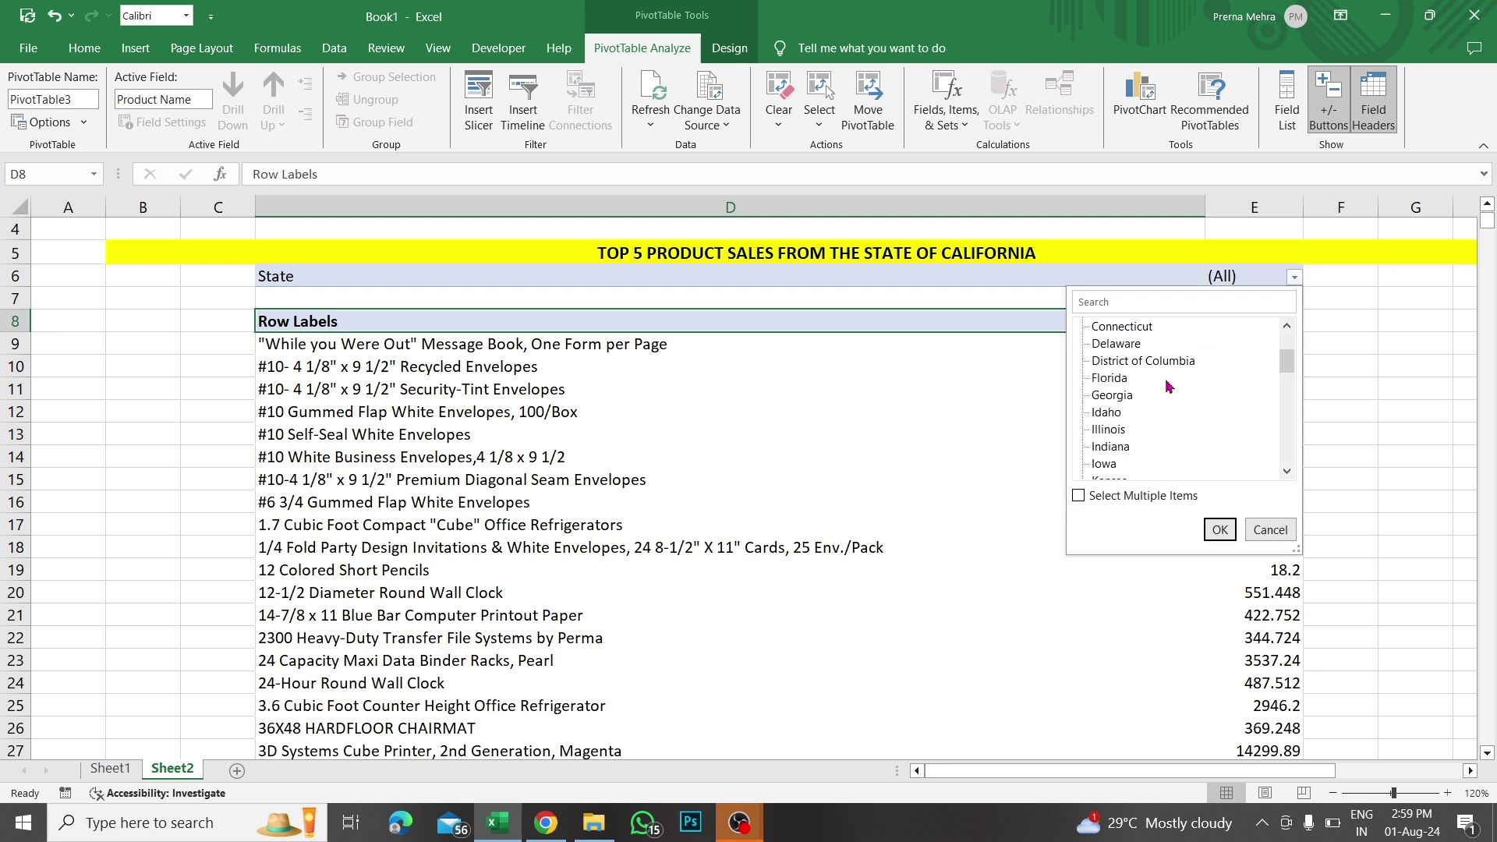
pyautogui.scroll(1, 1167, 387)
pyautogui.scroll(-2, 1167, 387)
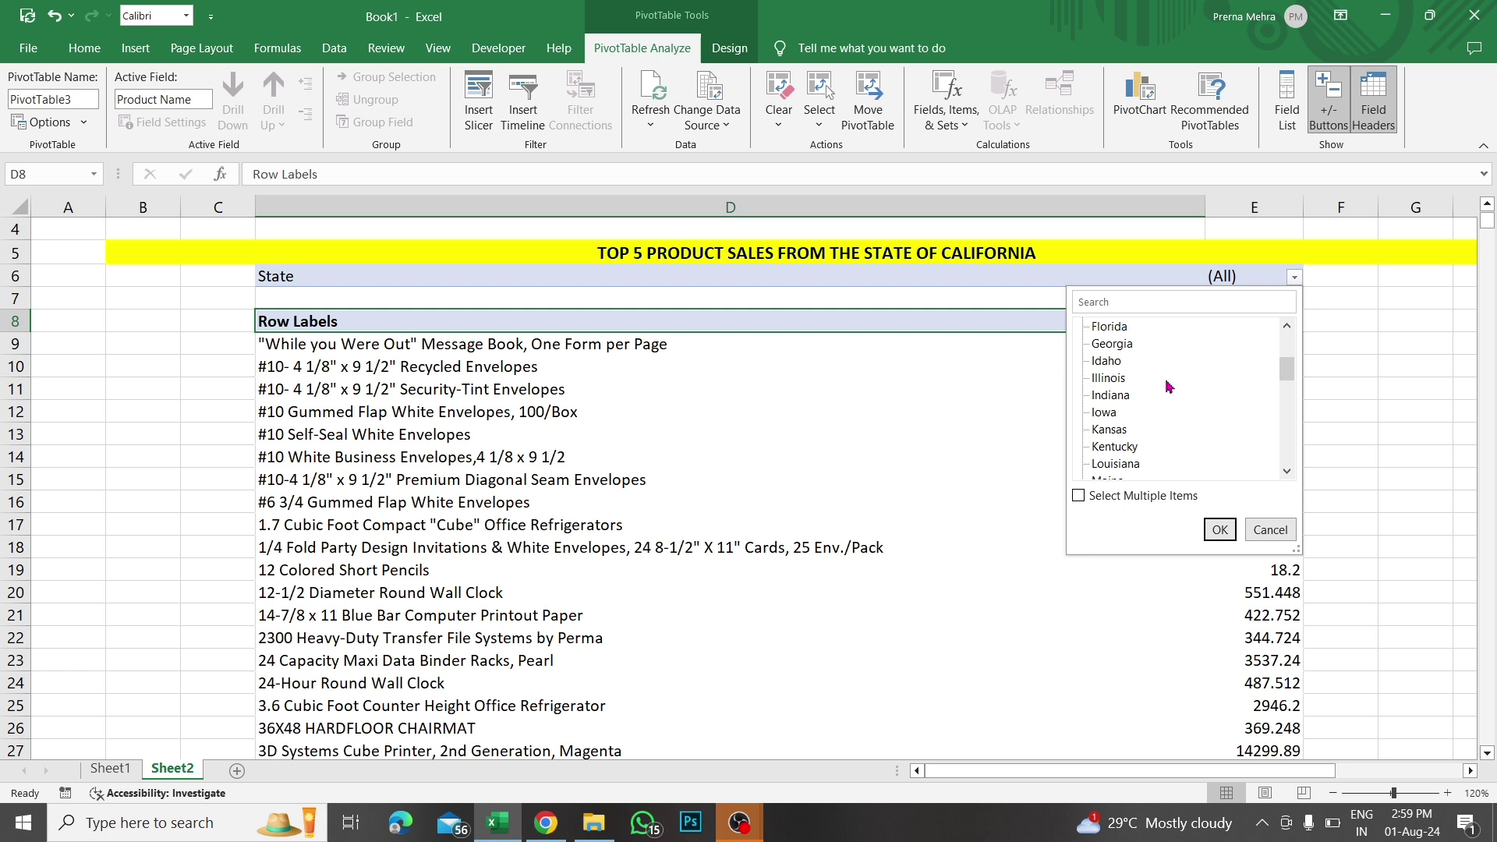
pyautogui.scroll(2, 1168, 386)
pyautogui.scroll(1, 1168, 387)
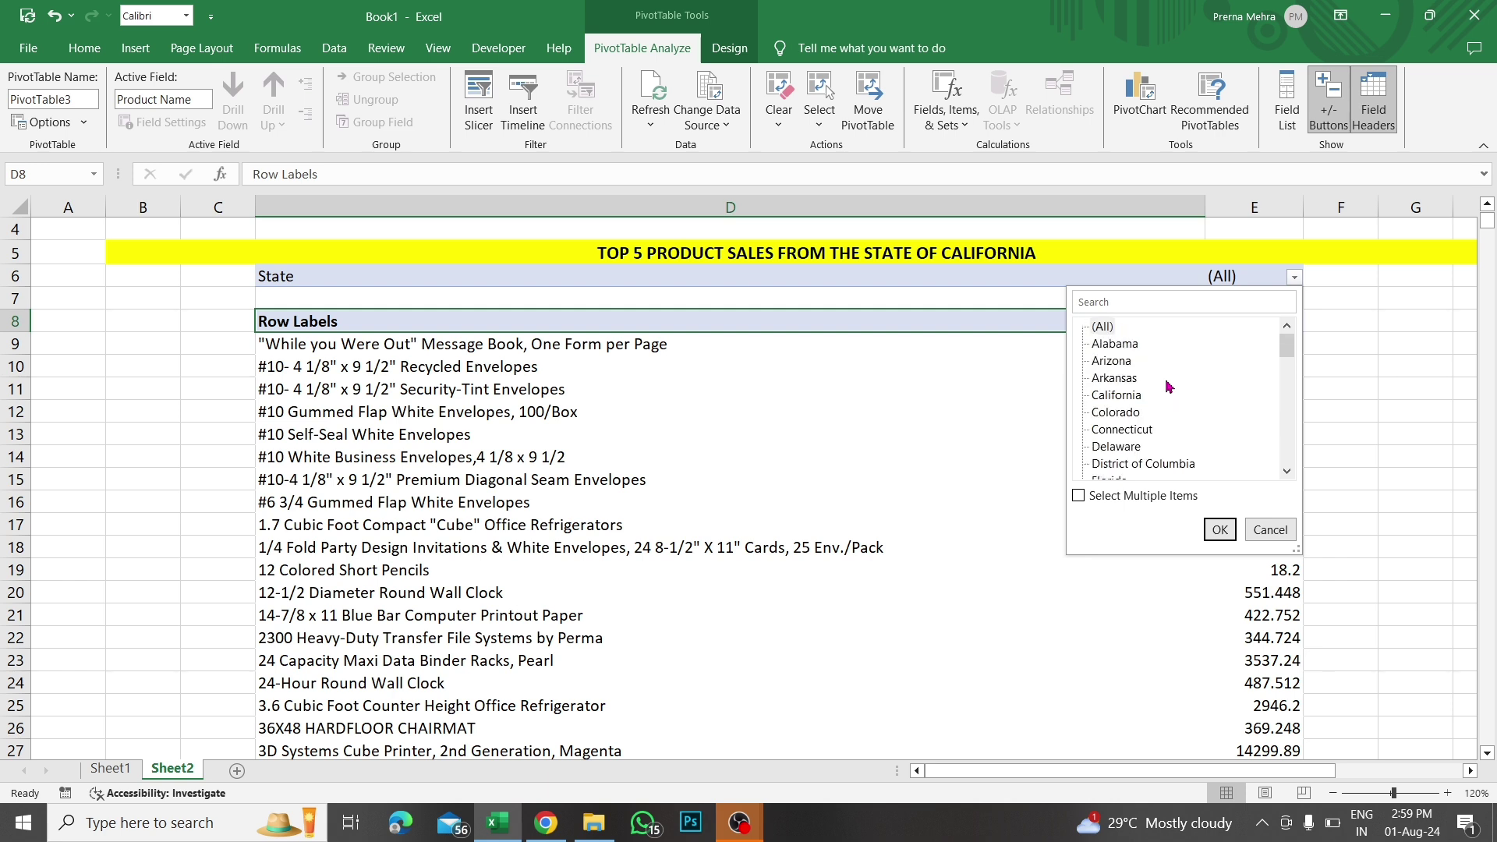
pyautogui.click(1116, 397)
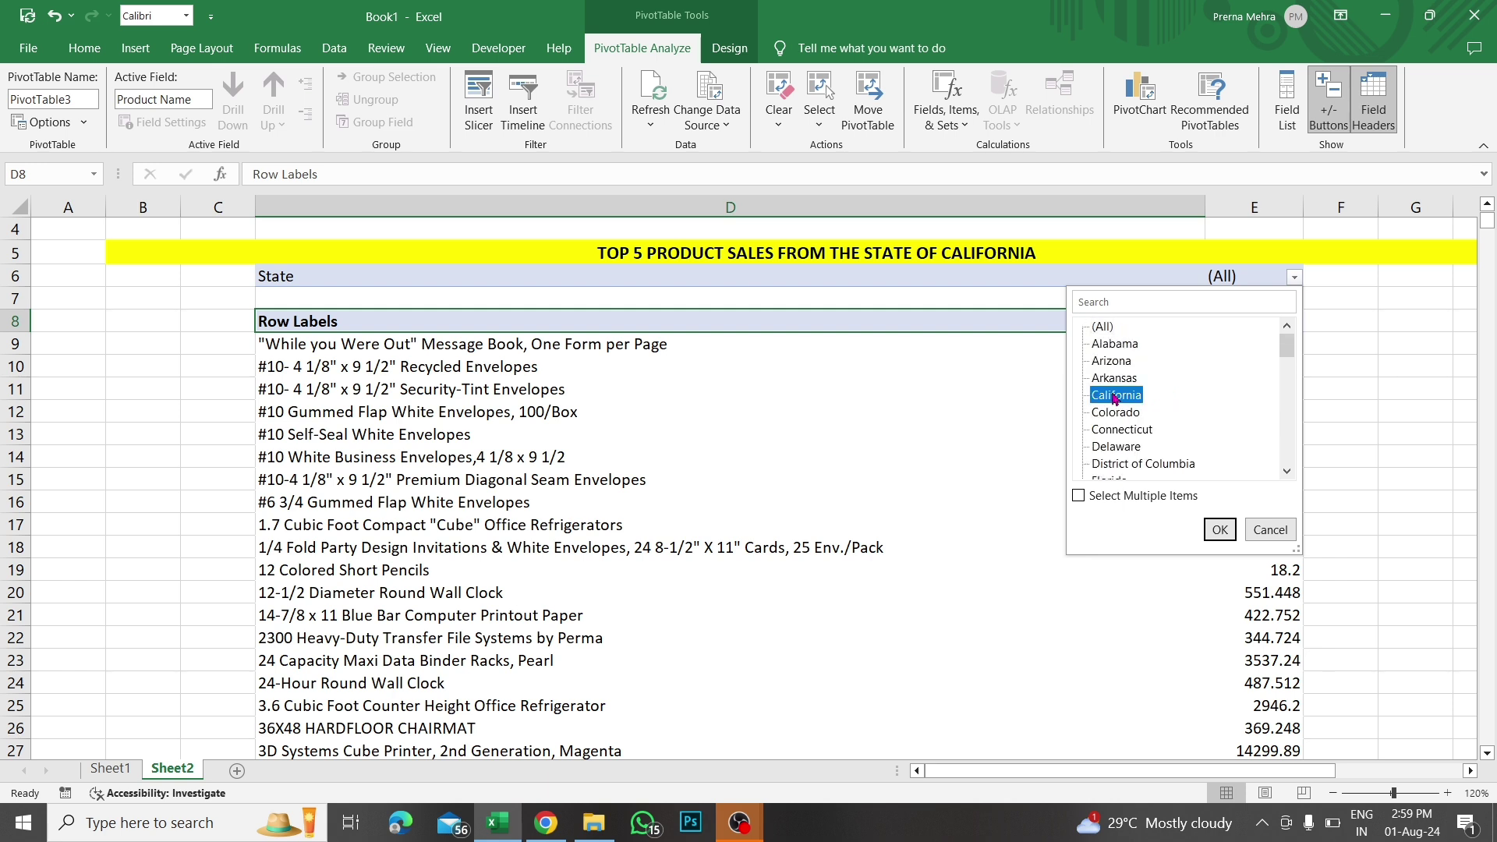
pyautogui.click(1219, 529)
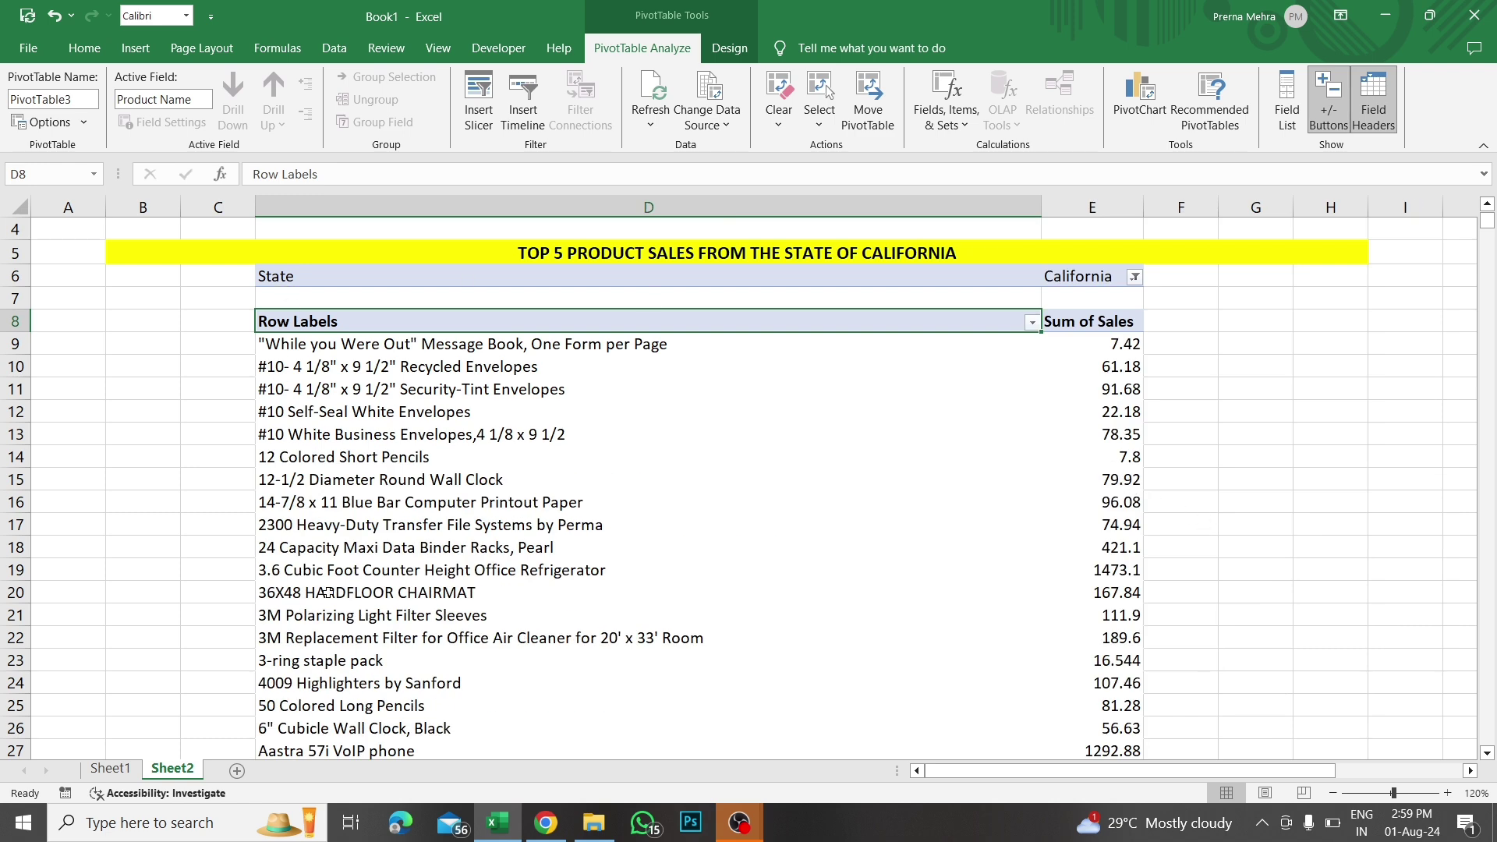
# Apply a value filter keeping the top 5 product items by Sum of Sales and sort the product names A to Z.
pyautogui.click(1032, 323)
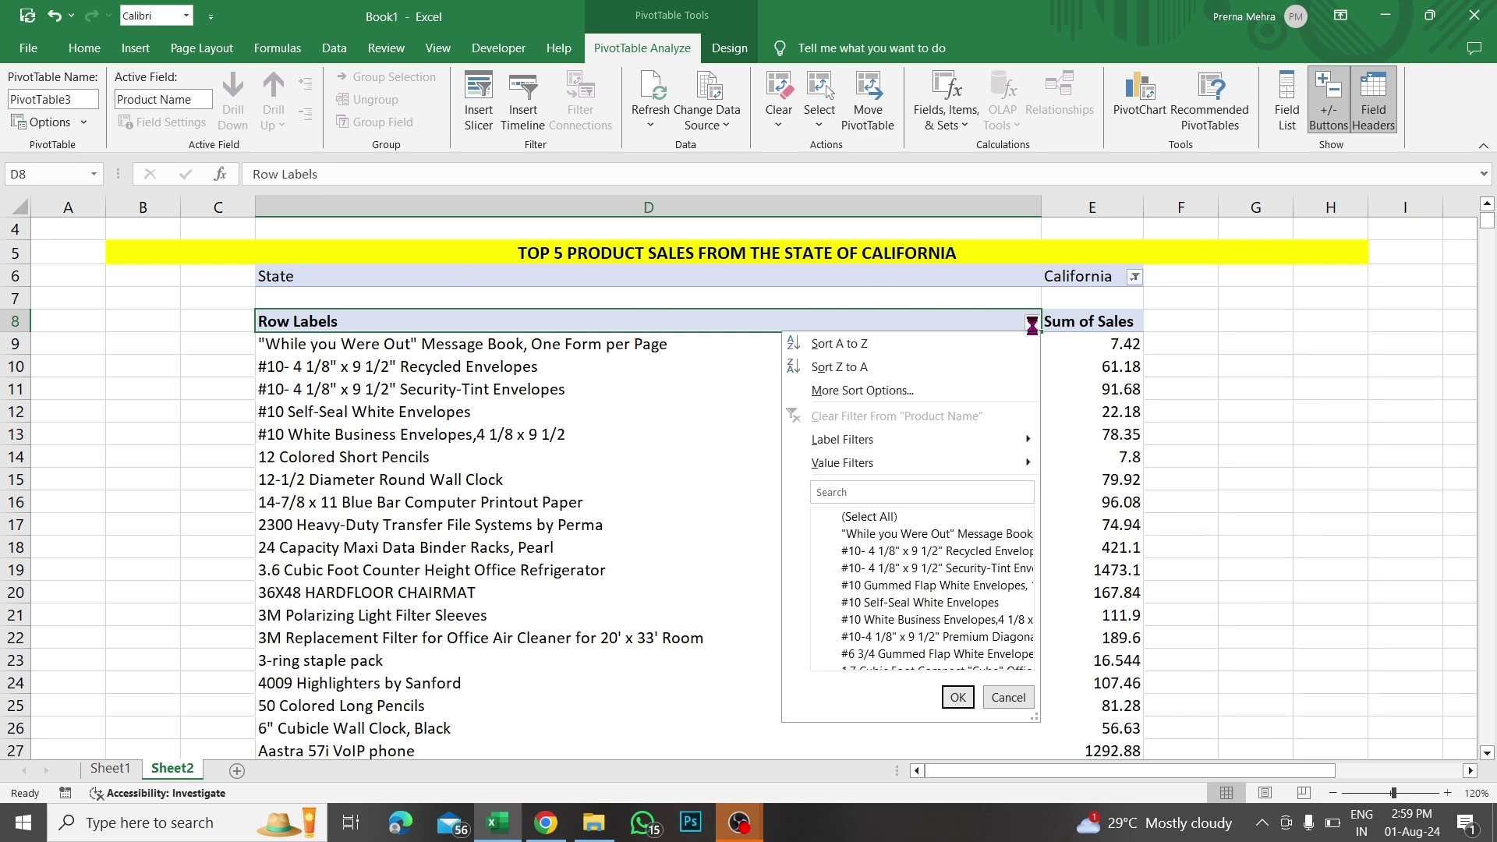
pyautogui.moveTo(923, 466)
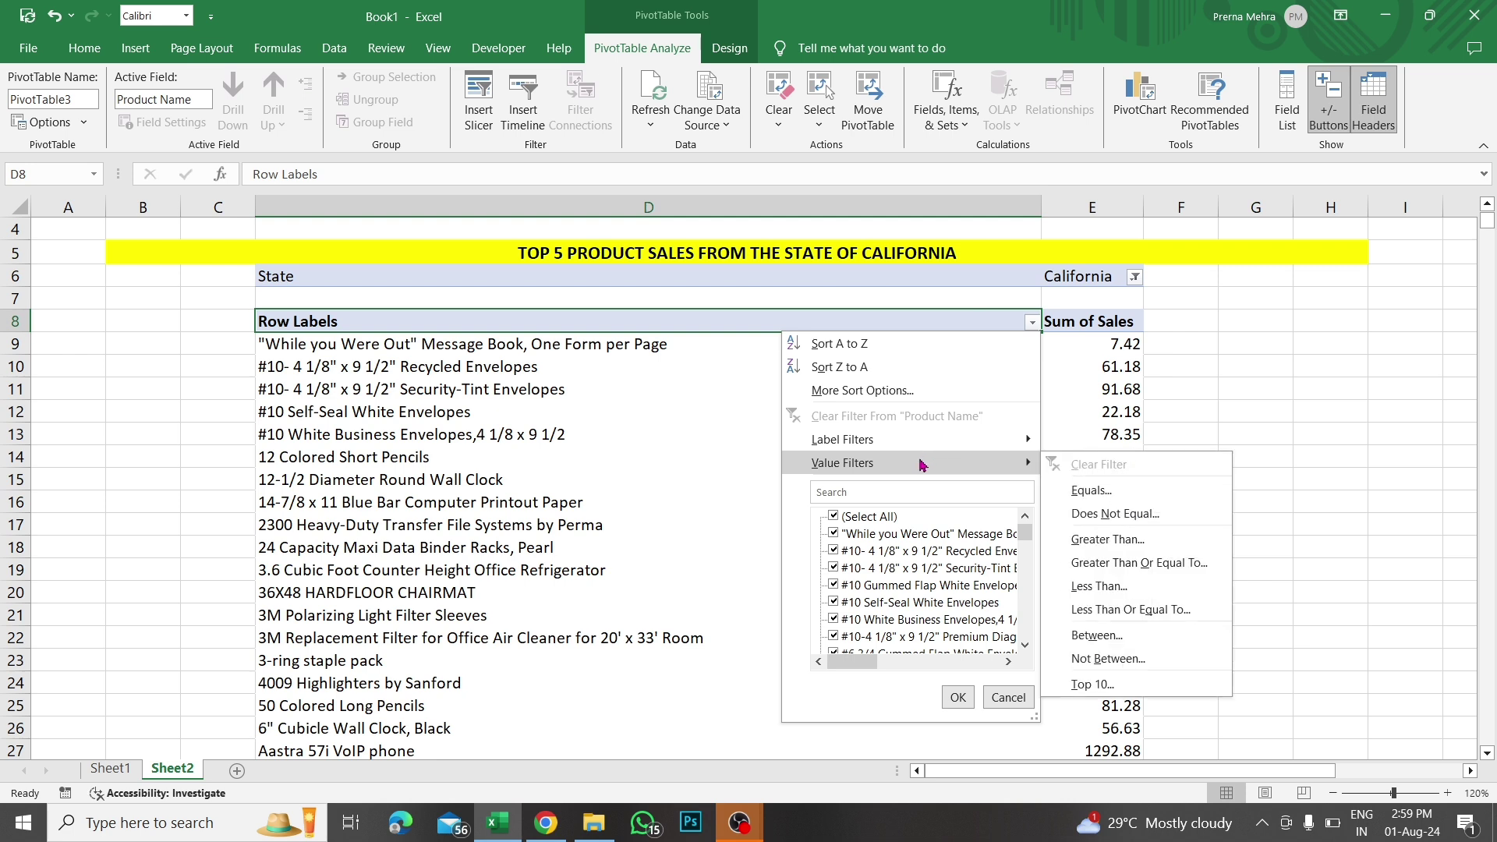
pyautogui.click(1077, 687)
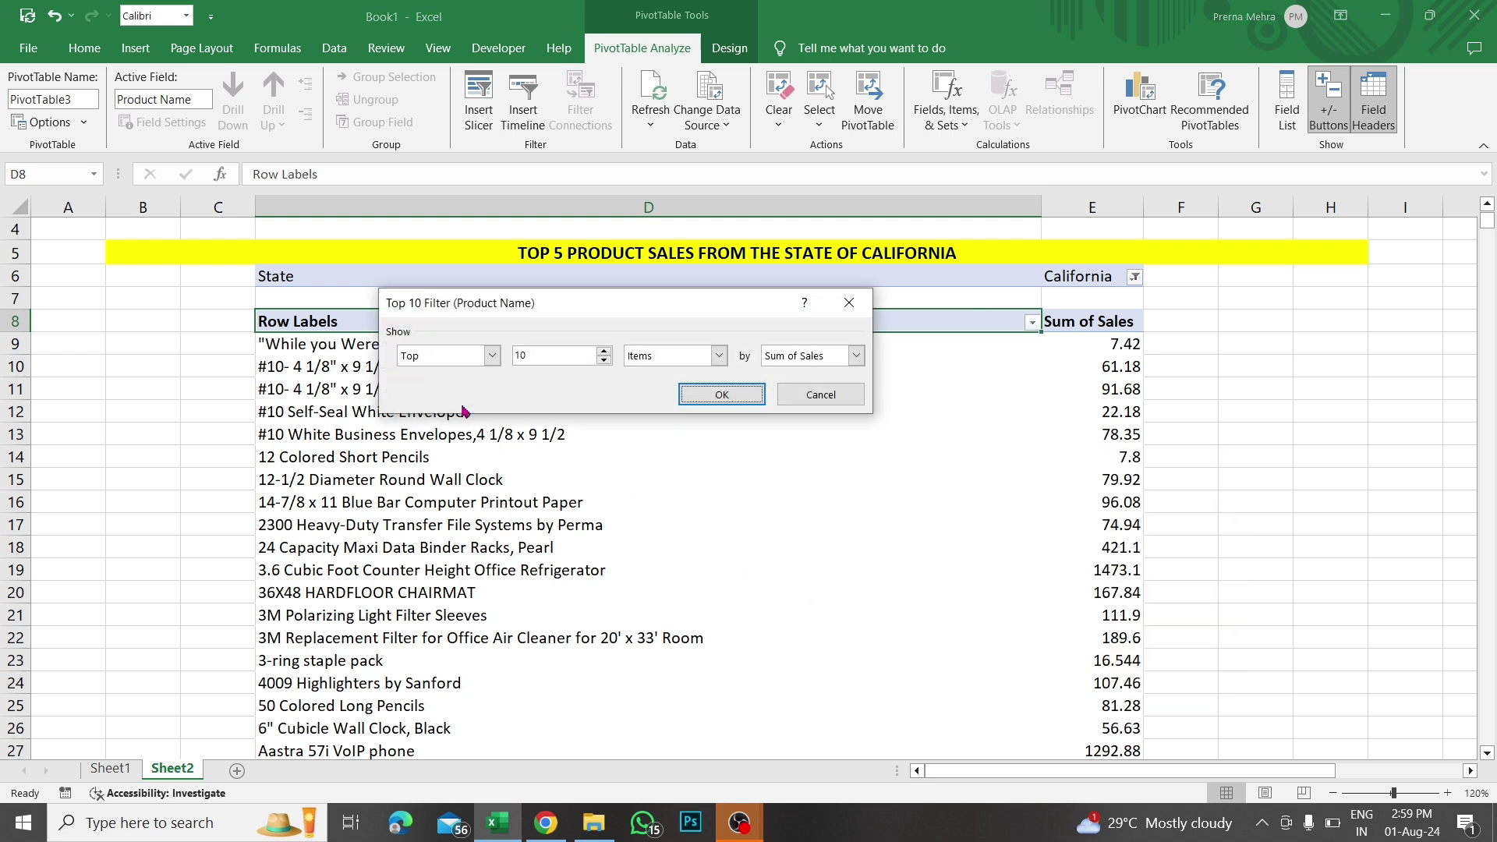
pyautogui.click(547, 355)
pyautogui.click(721, 396)
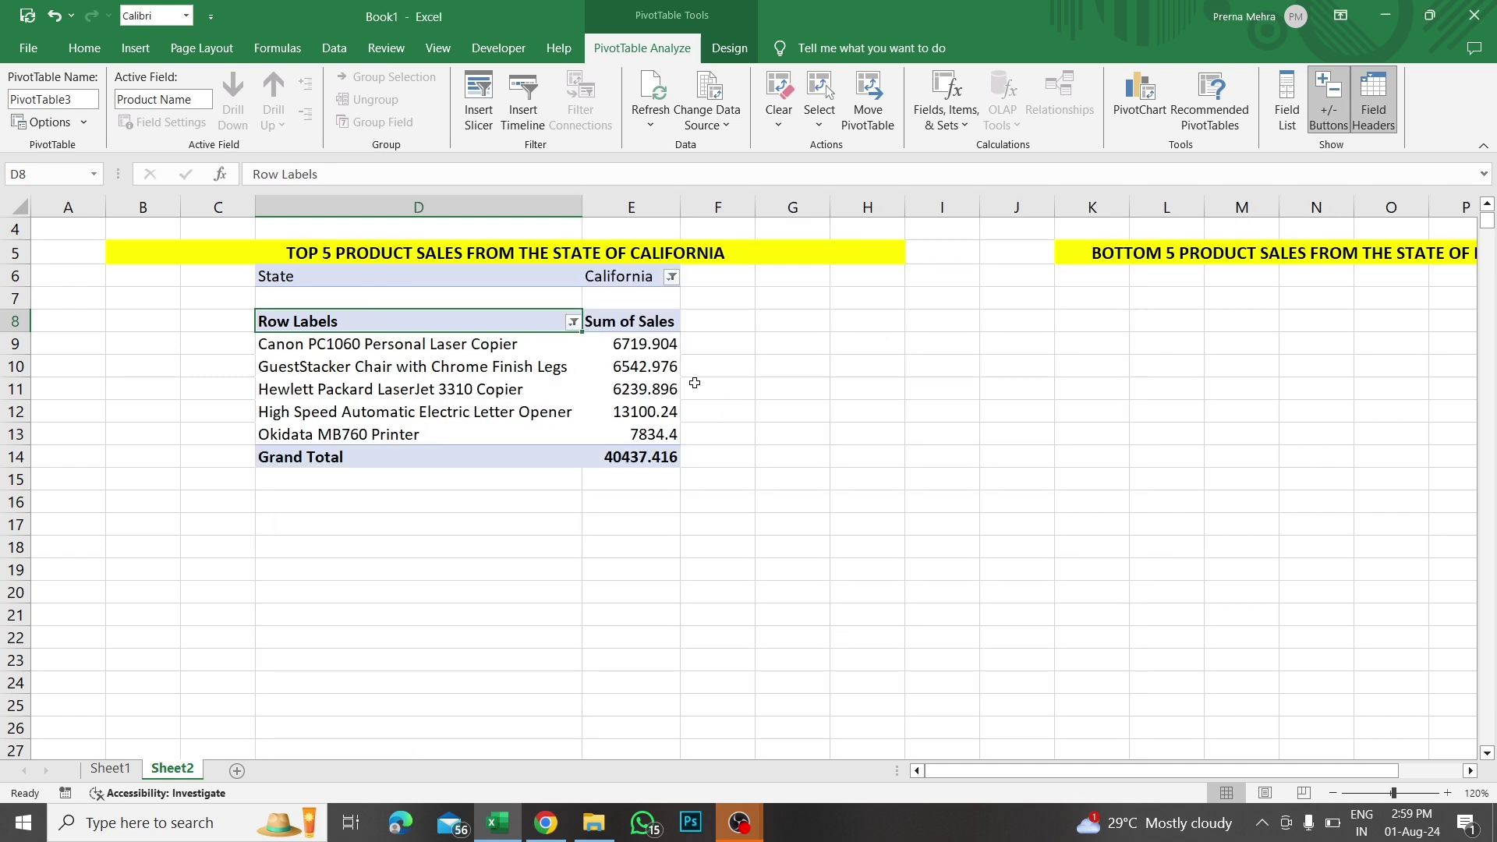
pyautogui.click(573, 322)
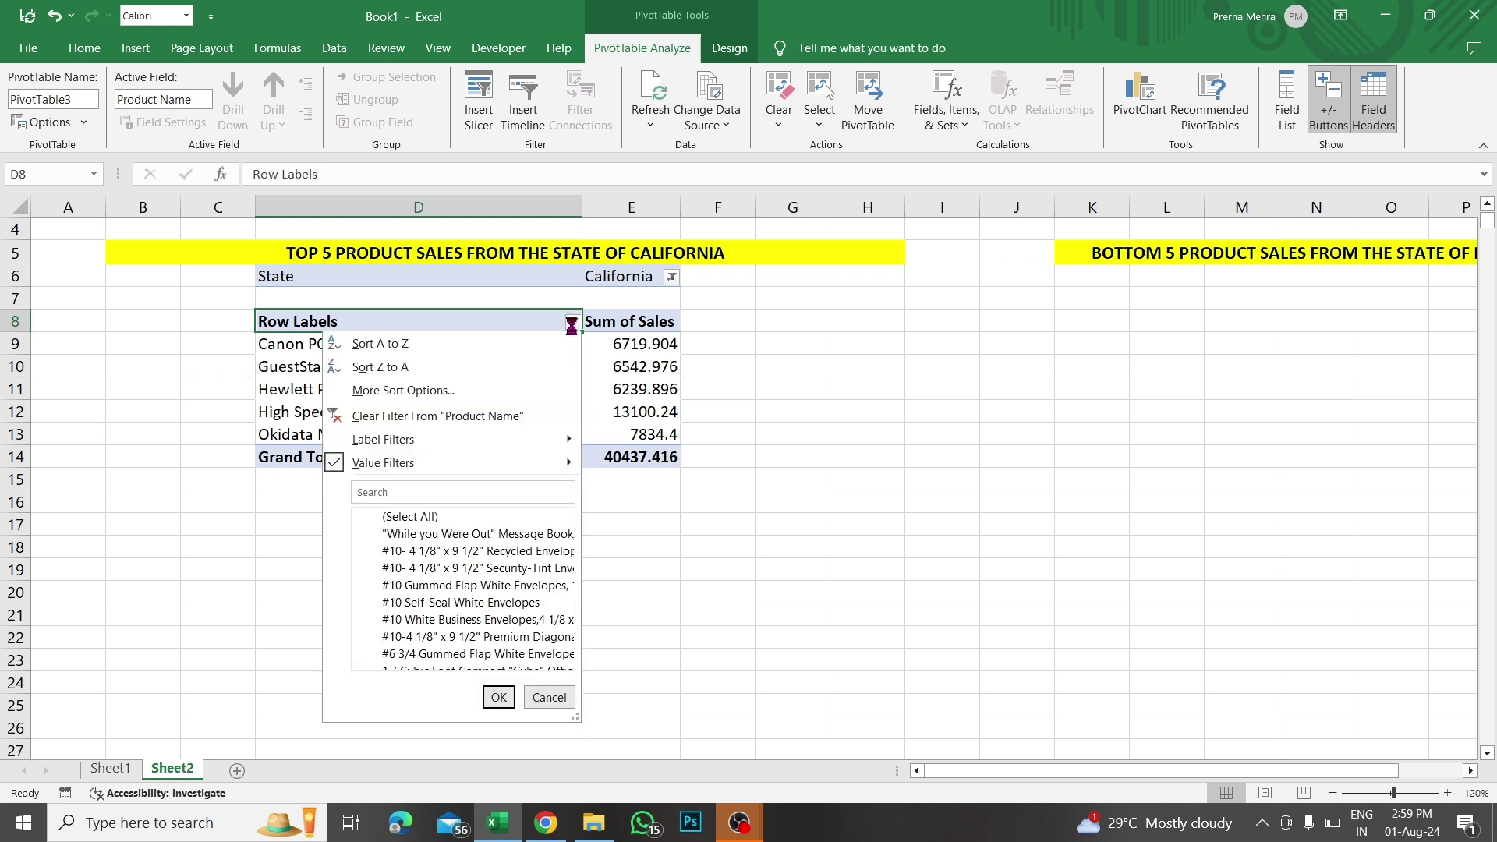
pyautogui.click(446, 348)
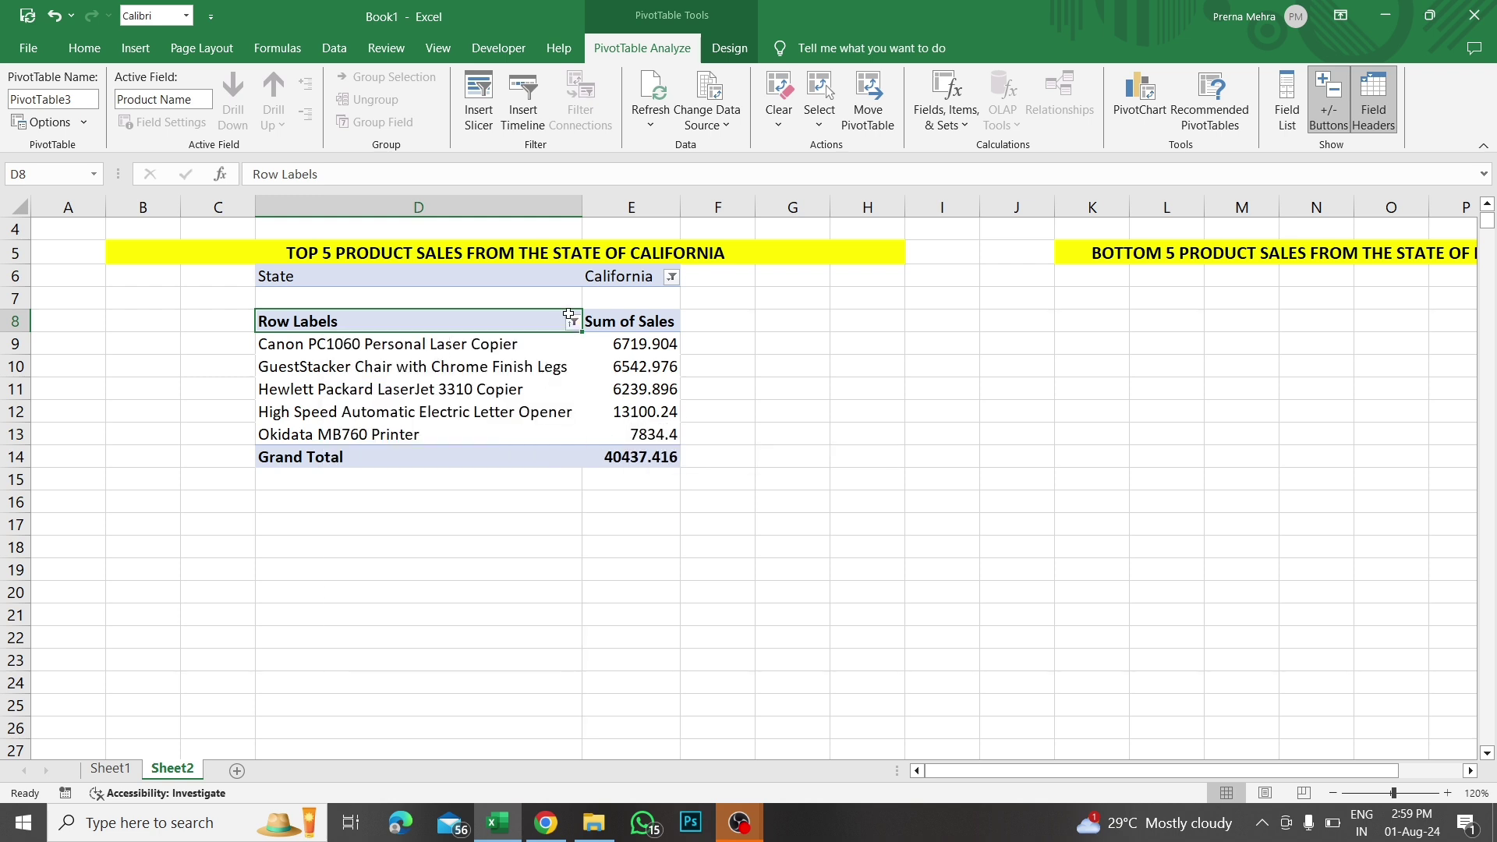
# Format the Sum of Sales values in E9:E14, including the grand total, to show no decimal places.
pyautogui.click(660, 348)
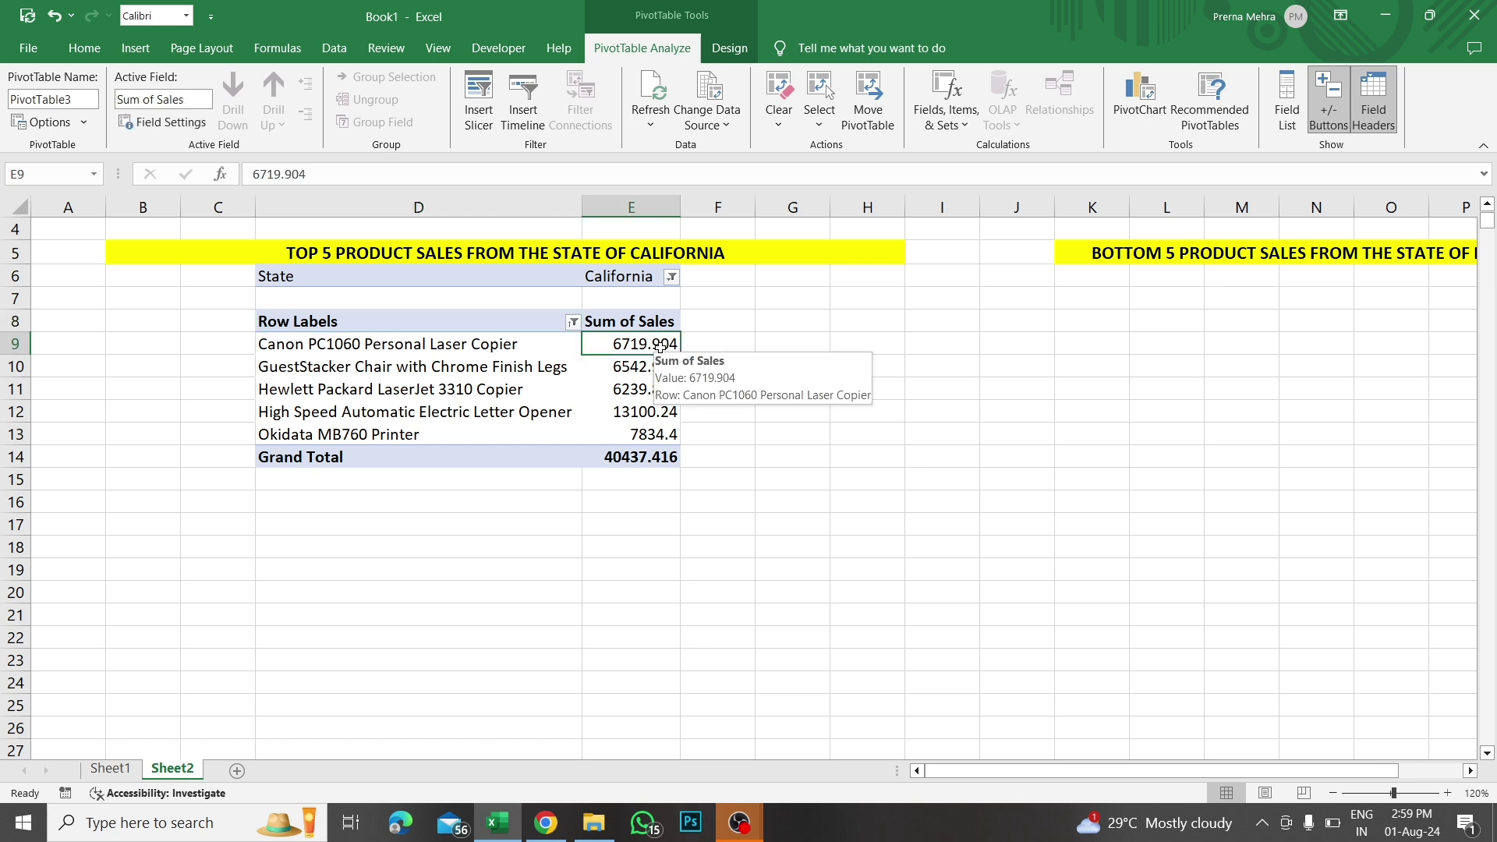
pyautogui.keyDown('shift'); pyautogui.click(630, 452); pyautogui.keyUp('shift')
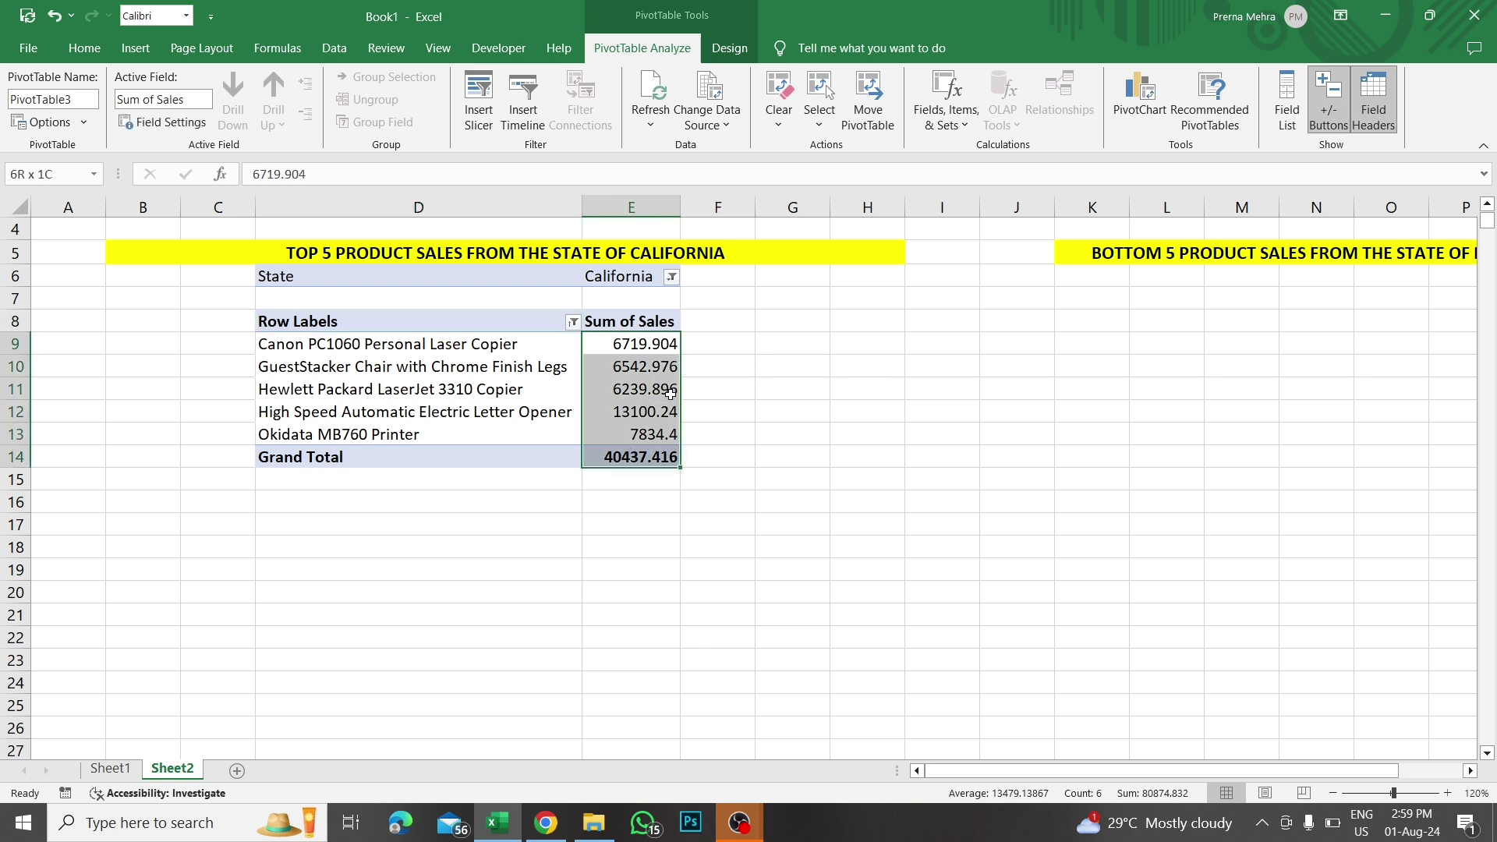
pyautogui.click(84, 49)
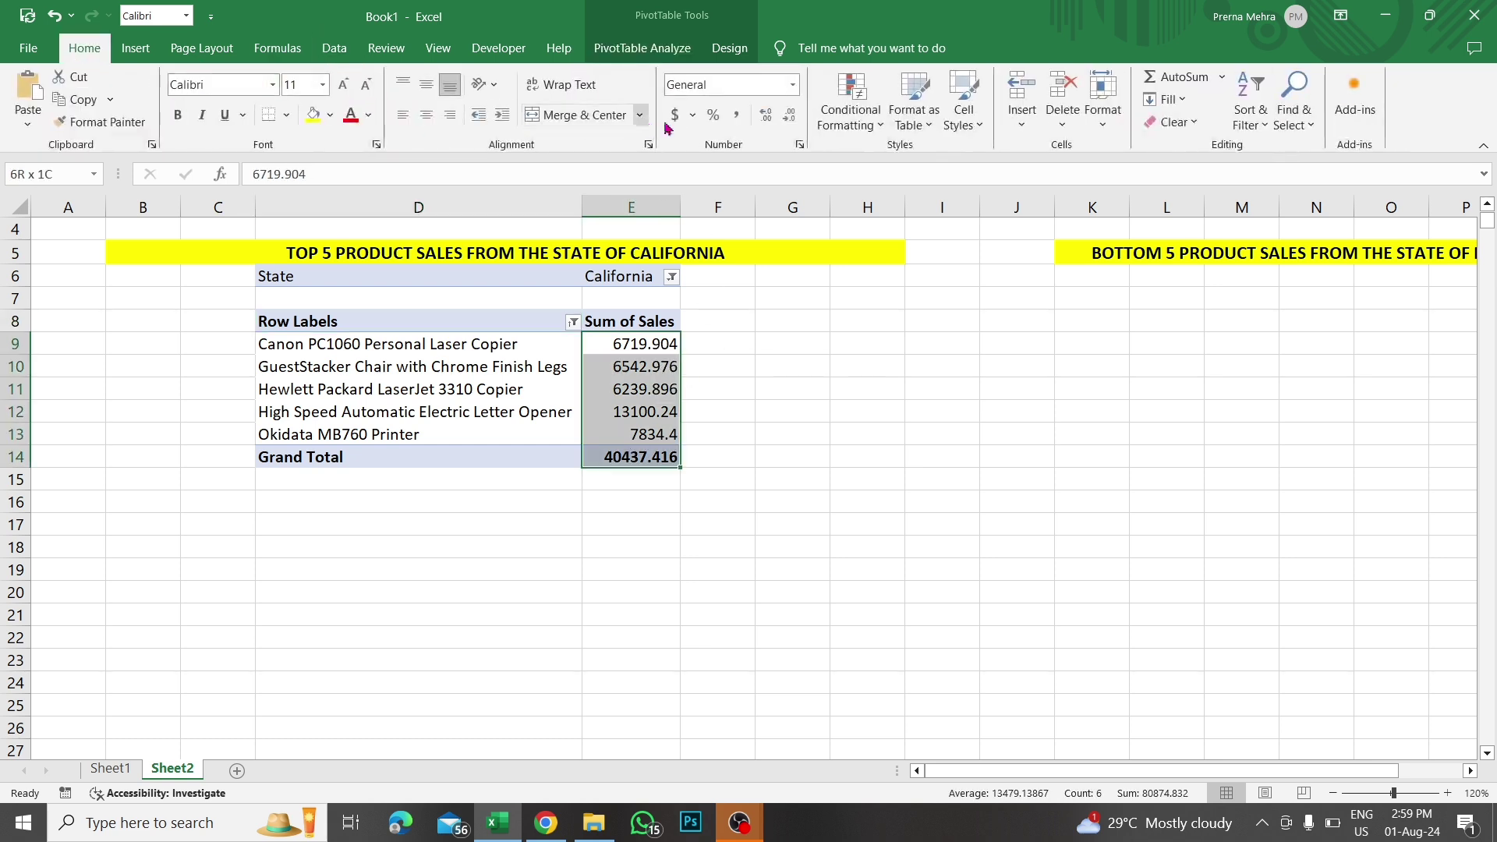
pyautogui.click(788, 115)
pyautogui.click(788, 116)
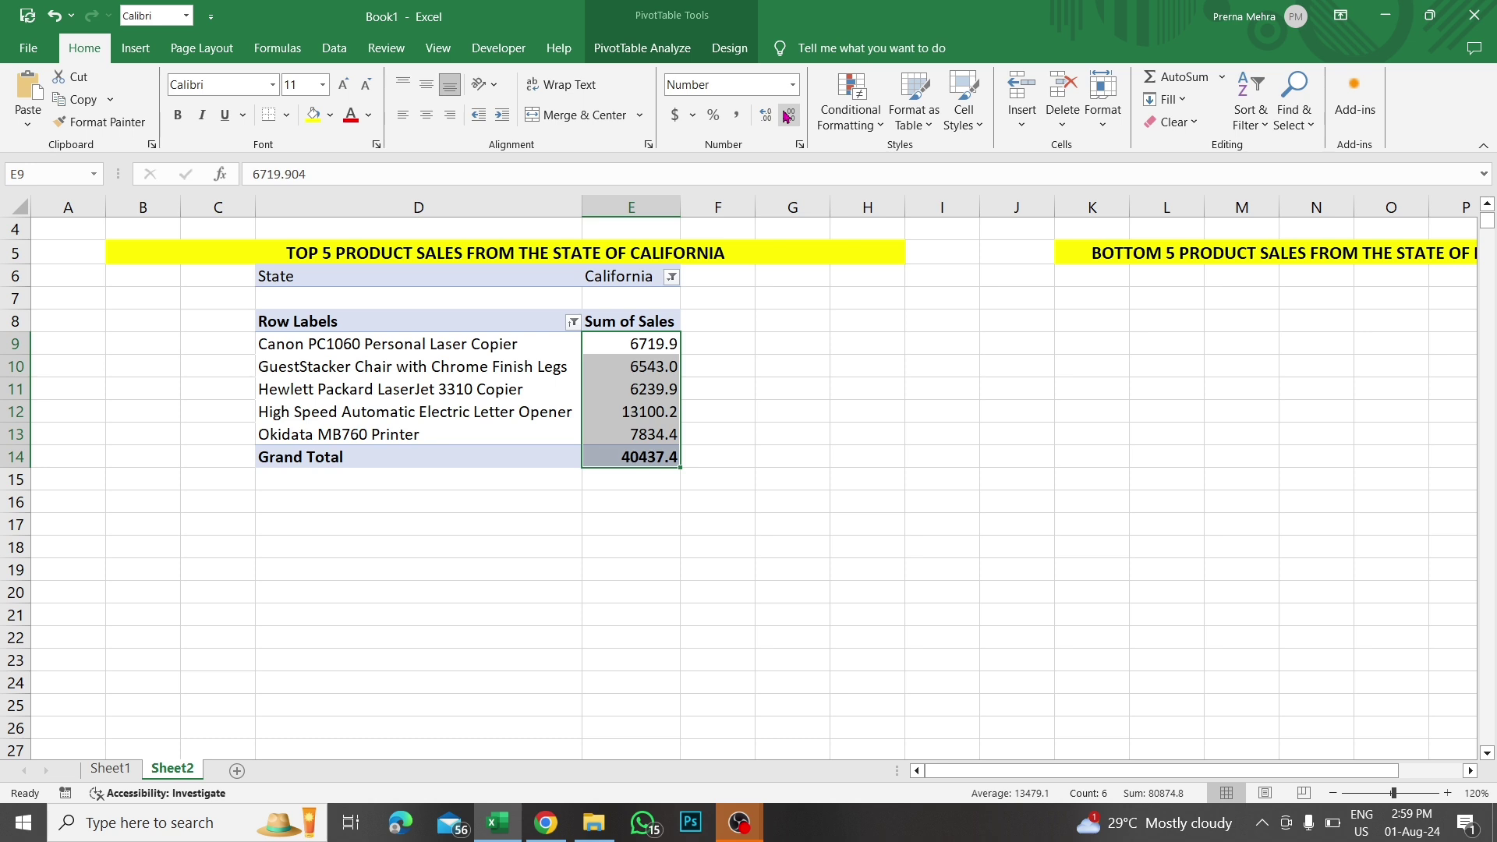
pyautogui.click(787, 115)
pyautogui.click(702, 316)
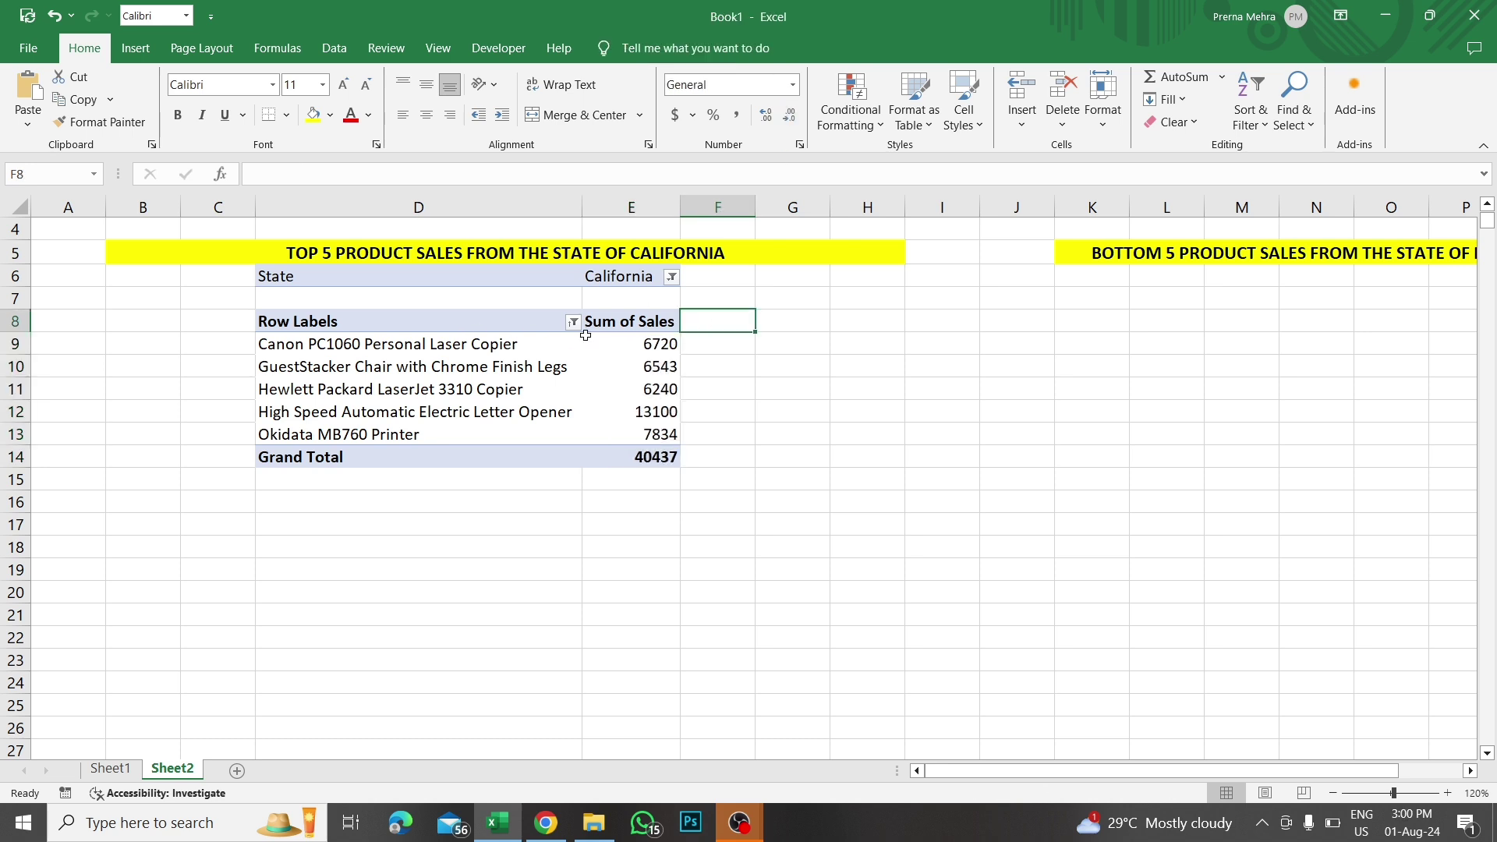
# Try sorting the California product names Z to A, and return them to A to Z order.
pyautogui.click(574, 322)
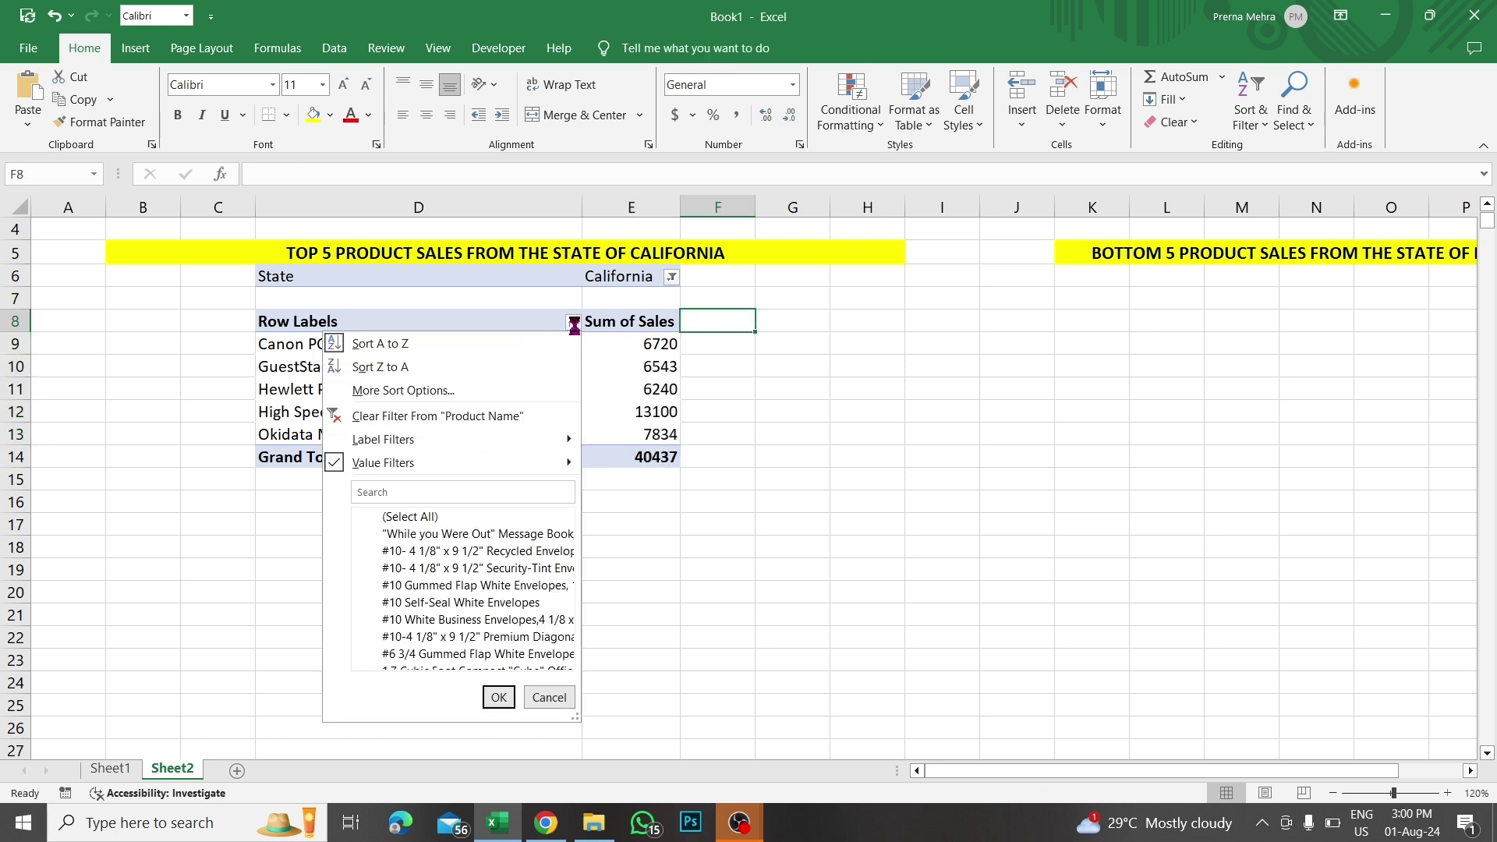
pyautogui.click(438, 371)
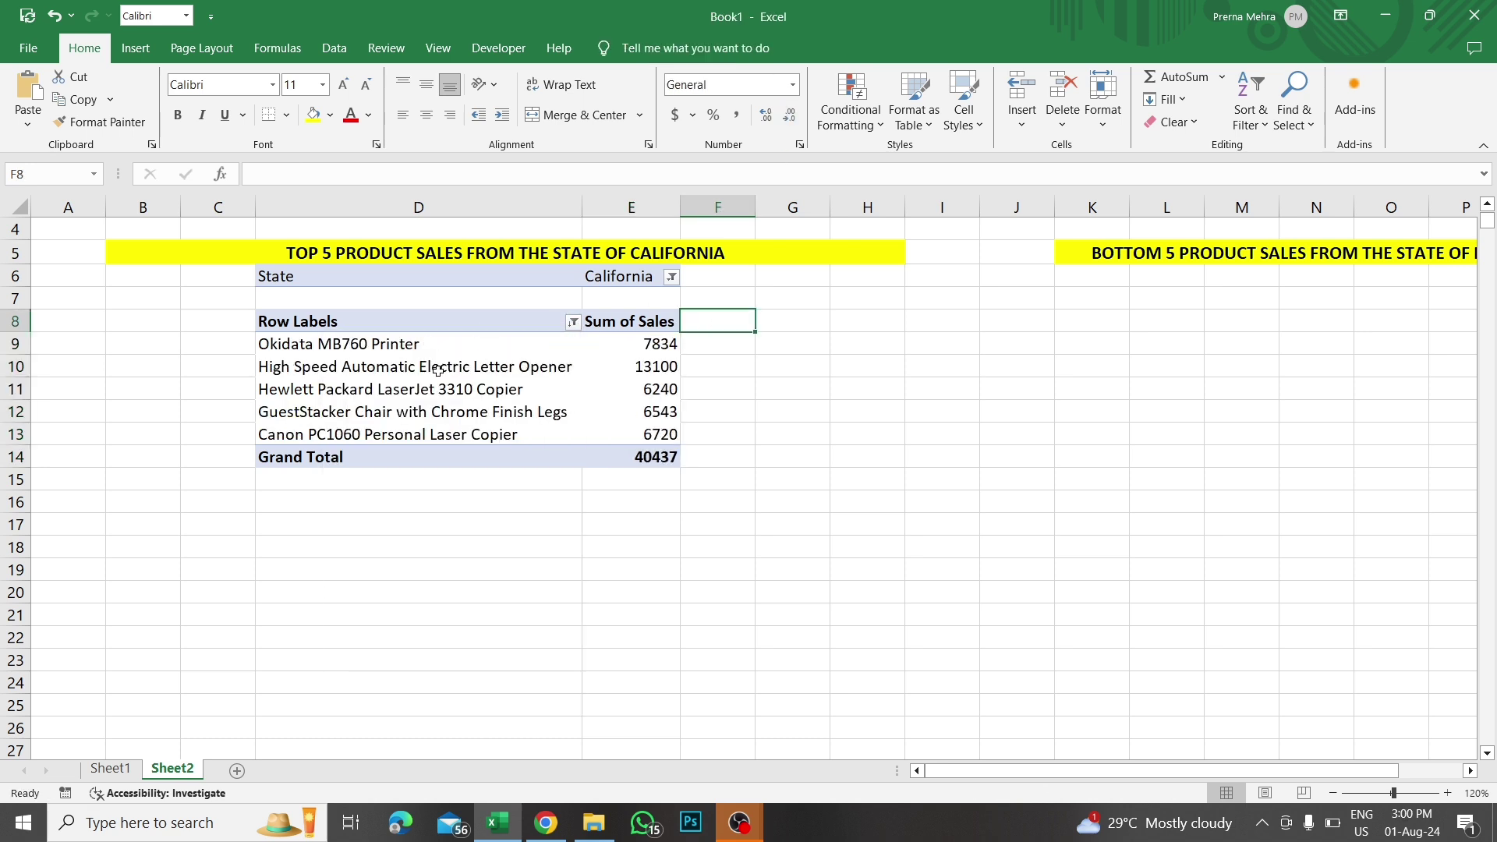
pyautogui.click(574, 323)
pyautogui.click(507, 348)
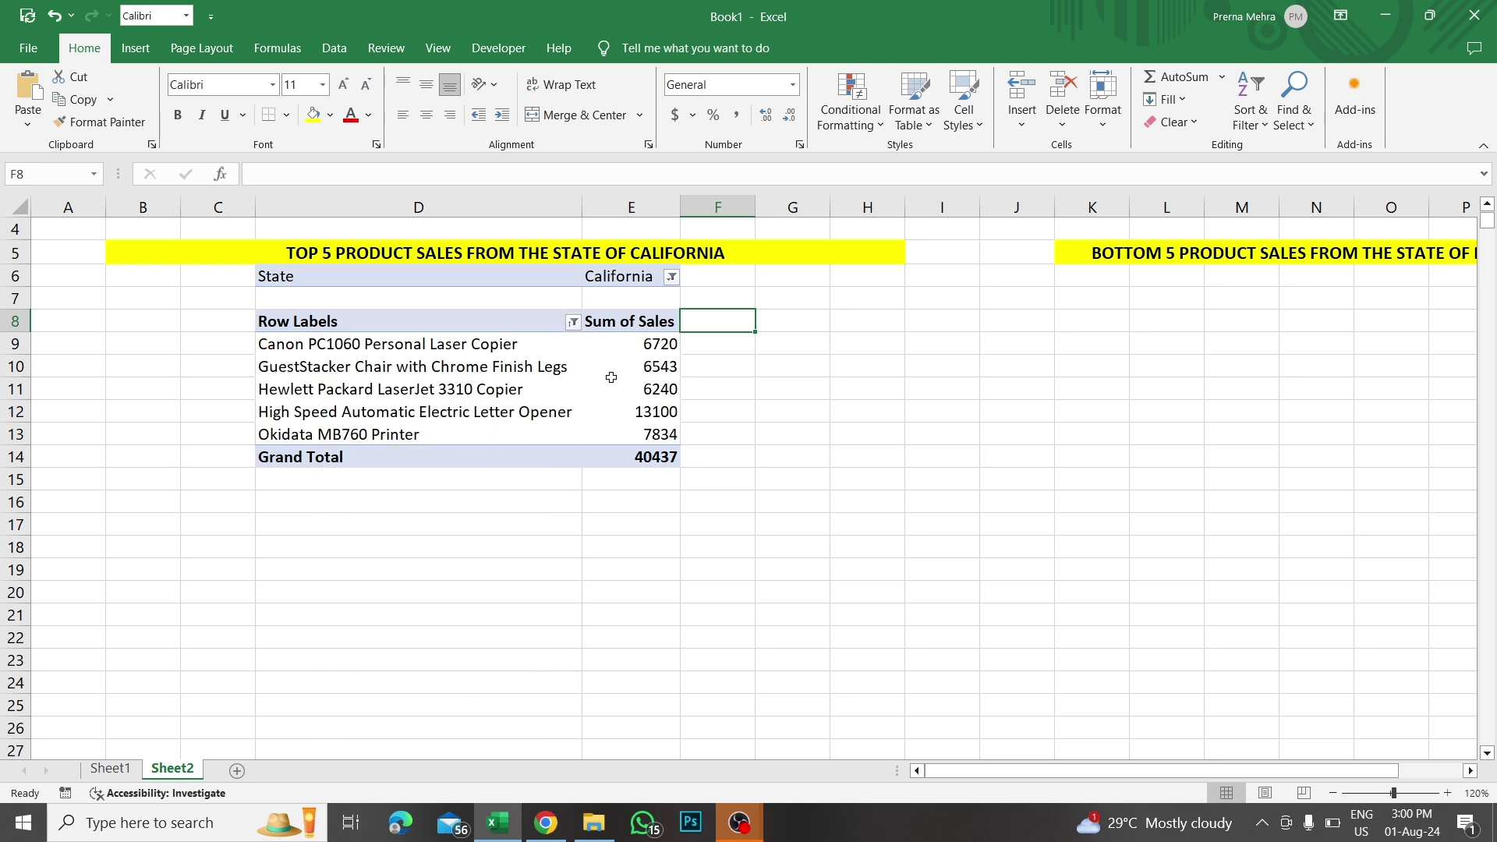
pyautogui.click(833, 407)
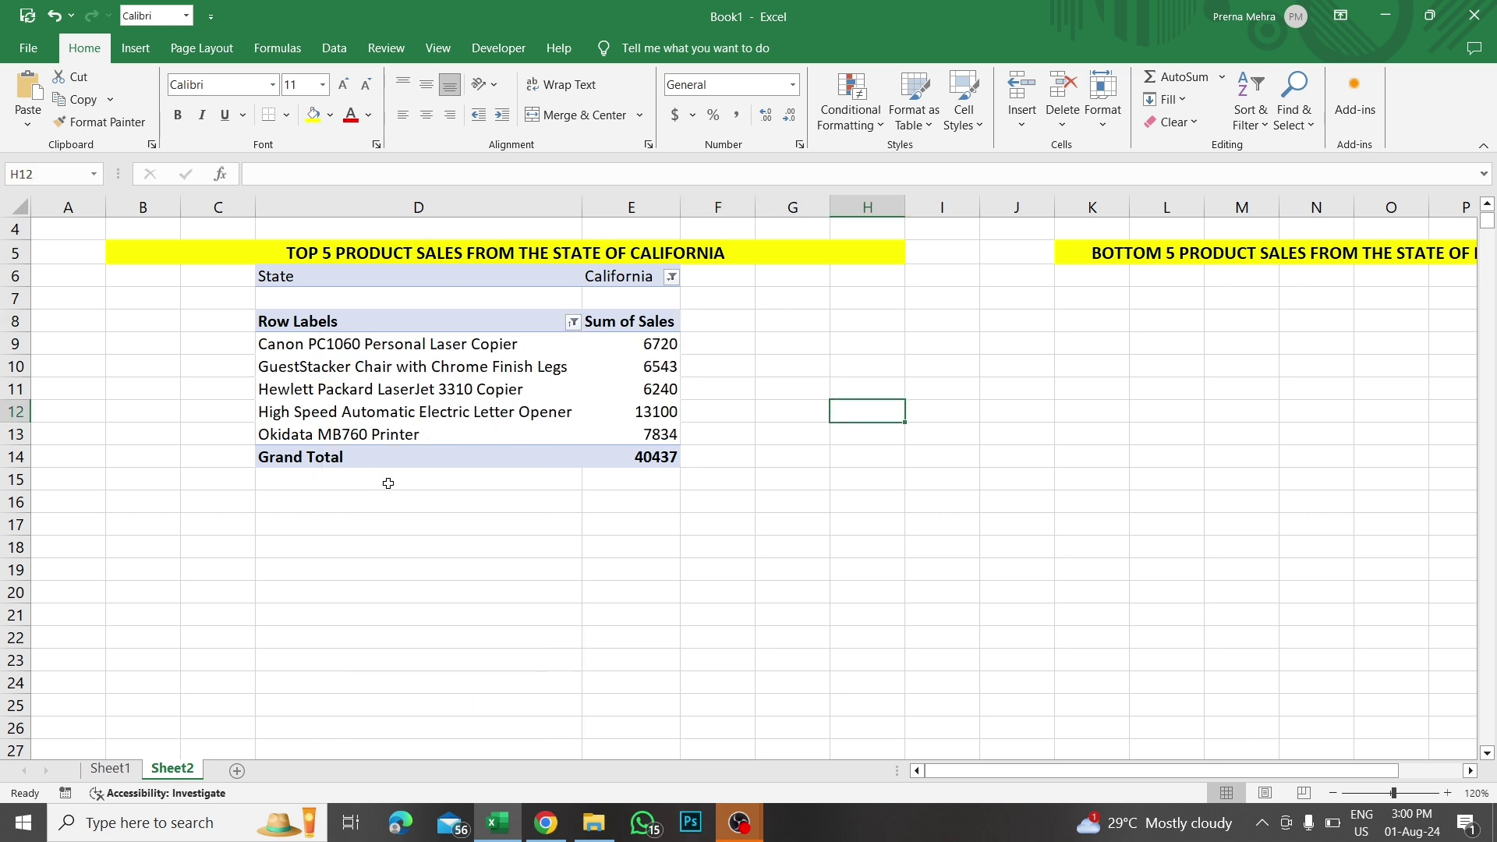
# Create a second PivotTable from Sheet1's full data range A1:U9995 on the existing worksheet Sheet2 at cell M10.
pyautogui.click(1292, 317)
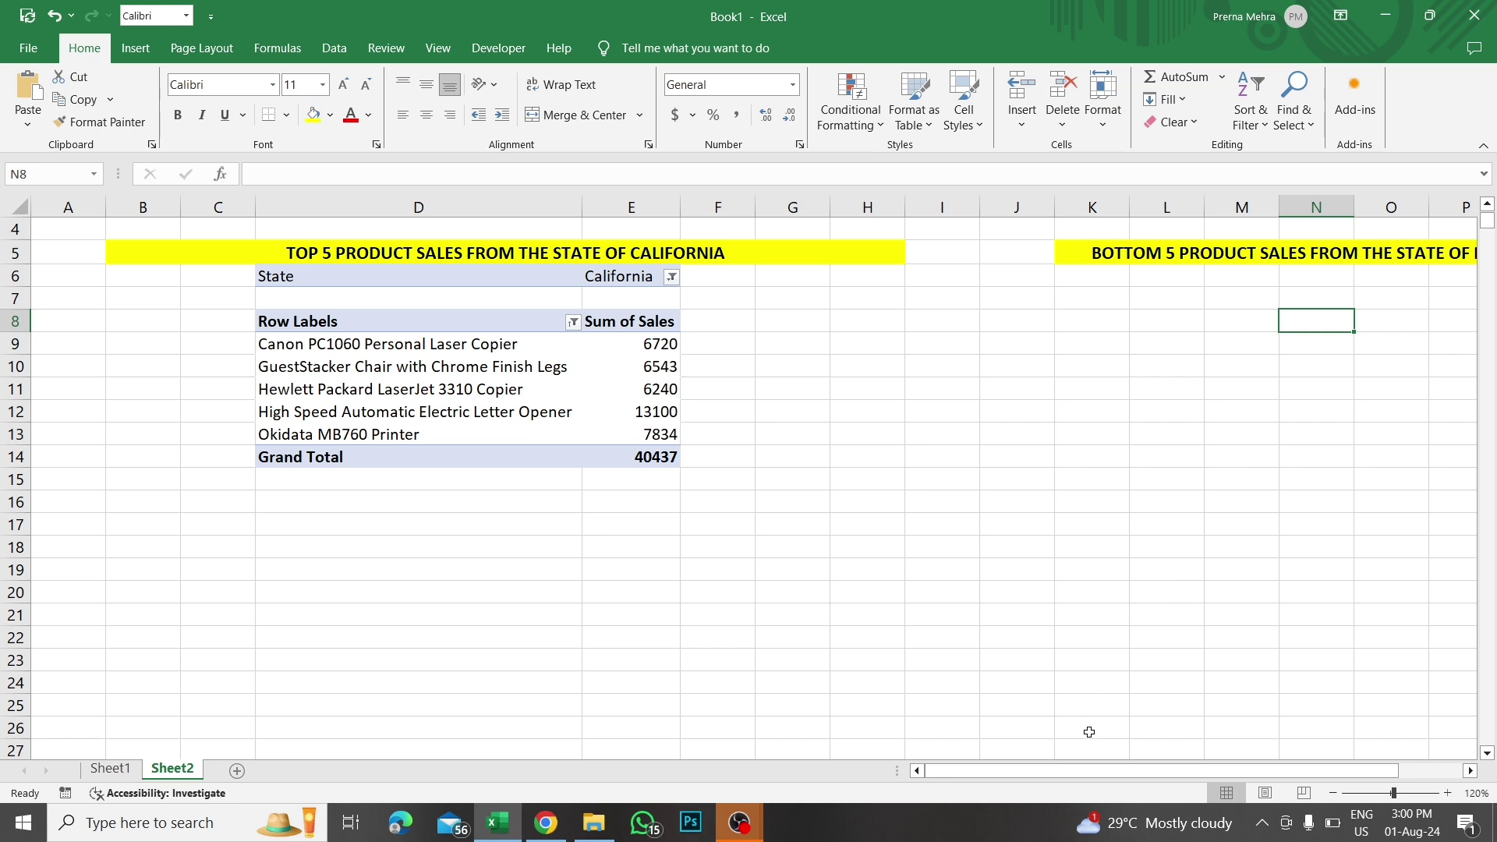
pyautogui.moveTo(1069, 772); pyautogui.dragTo(1166, 772)
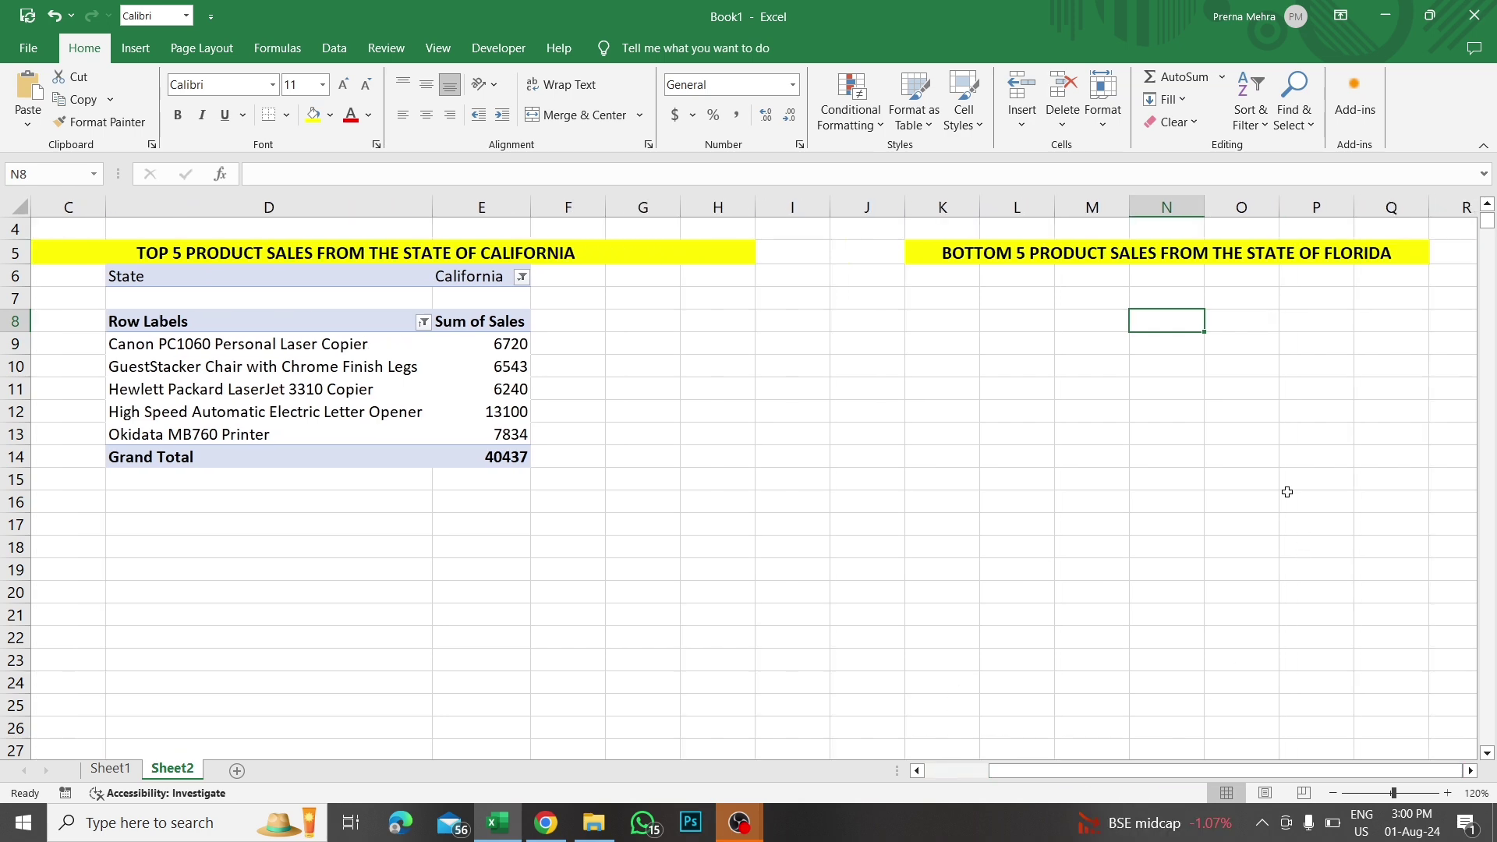
pyautogui.click(109, 770)
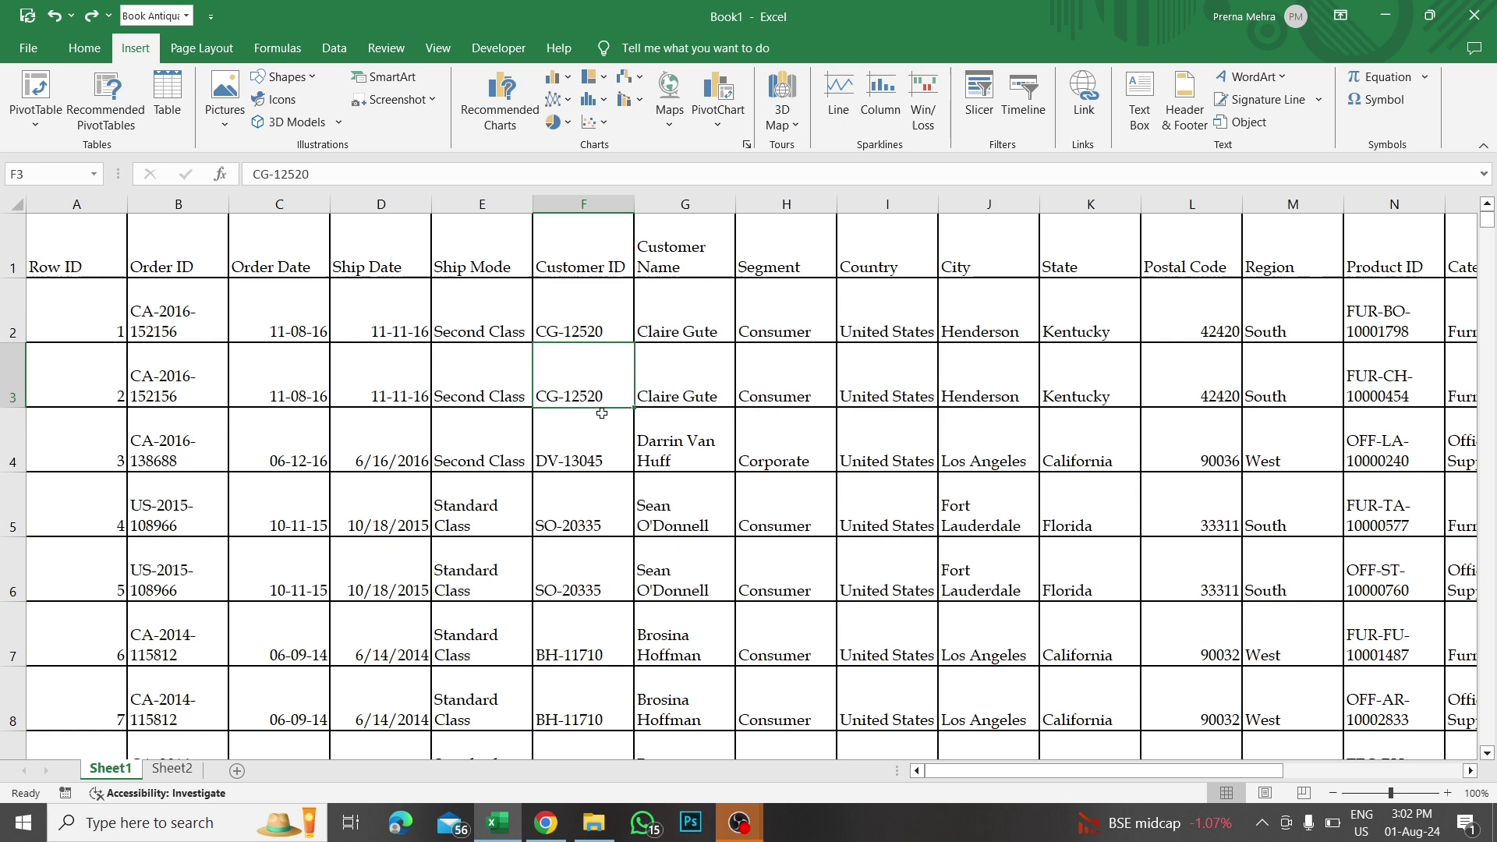
pyautogui.hotkey('ctrl', 'a')
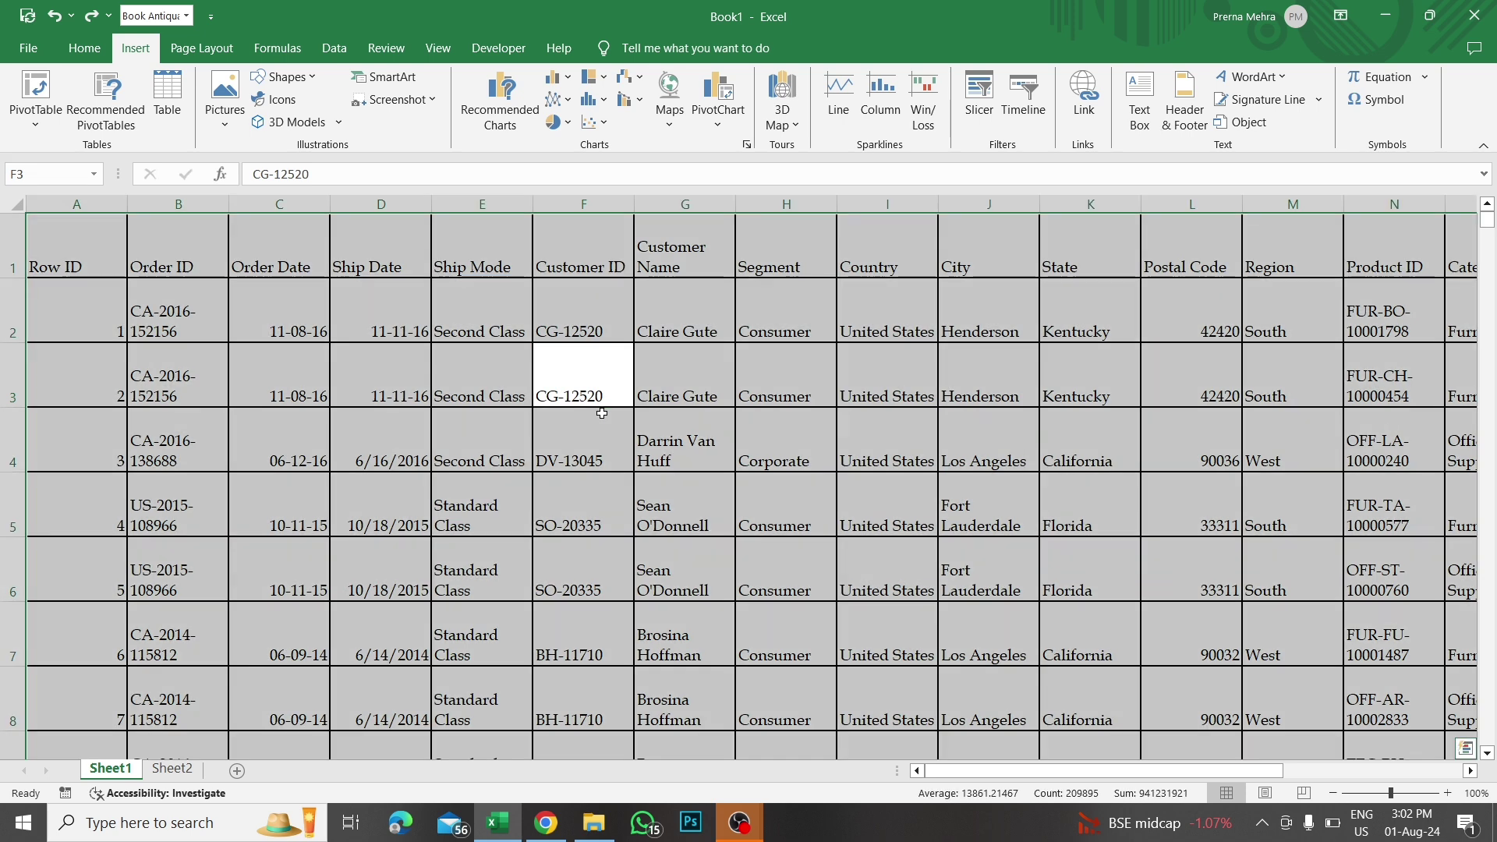
pyautogui.click(35, 87)
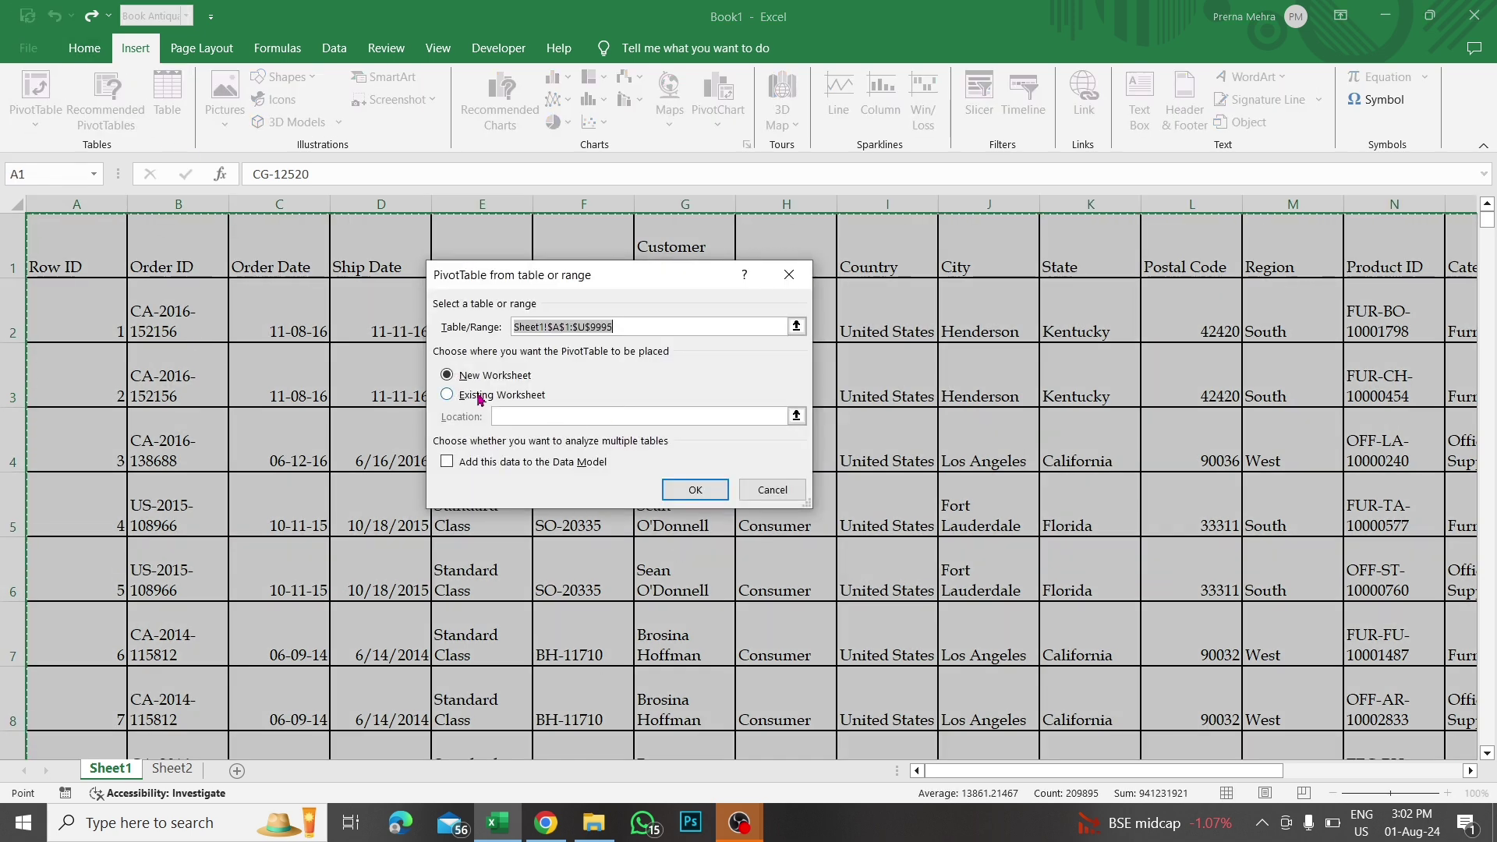
pyautogui.click(448, 395)
pyautogui.click(156, 779)
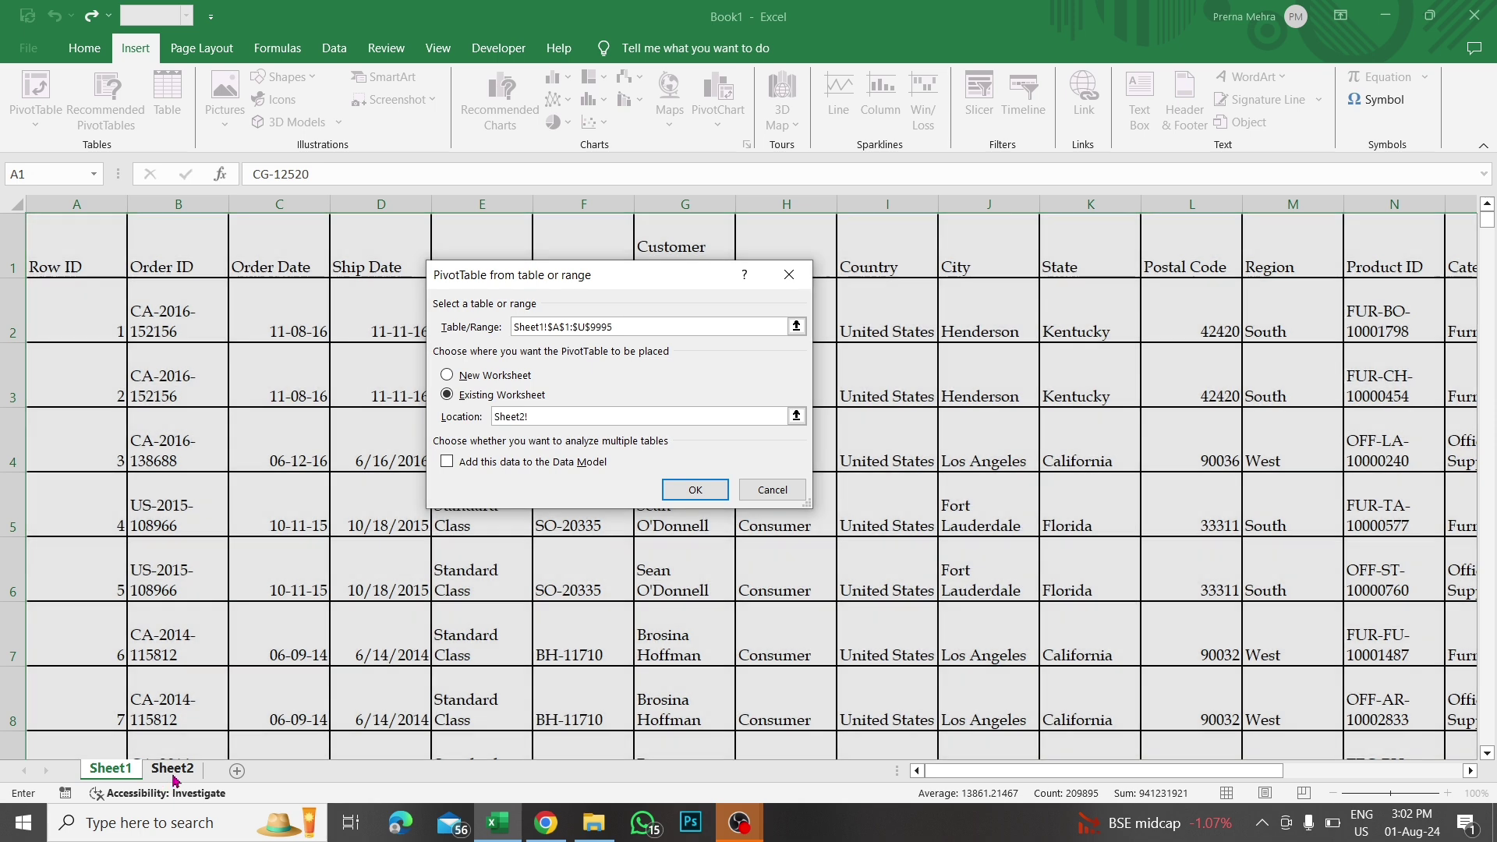
pyautogui.click(1126, 334)
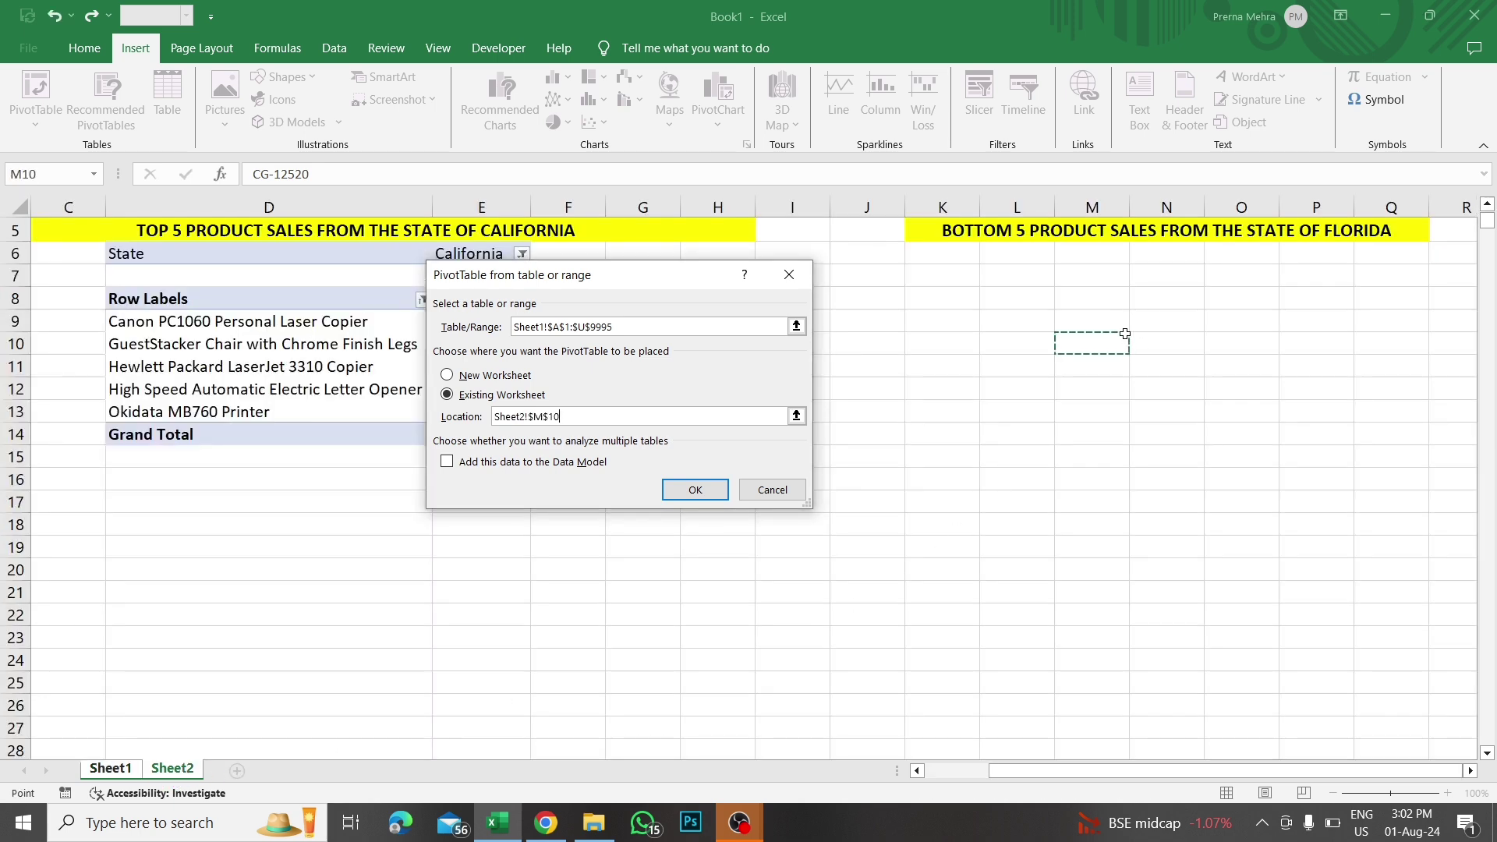
pyautogui.click(691, 490)
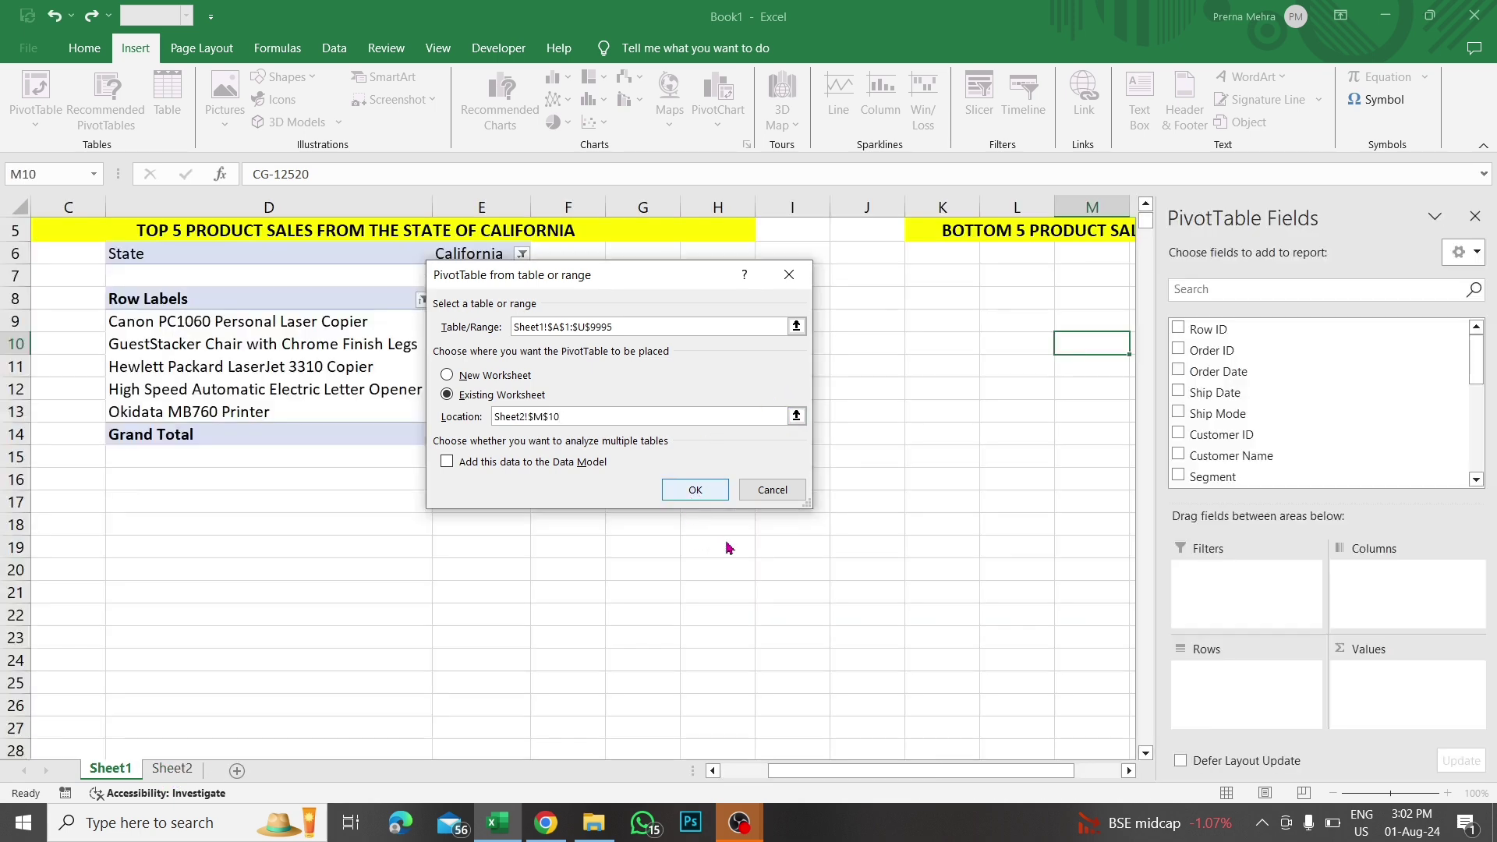
# Find the Product Name field and add it to the rows of the PivotTable under the Florida heading.
pyautogui.moveTo(825, 773); pyautogui.dragTo(1020, 794)
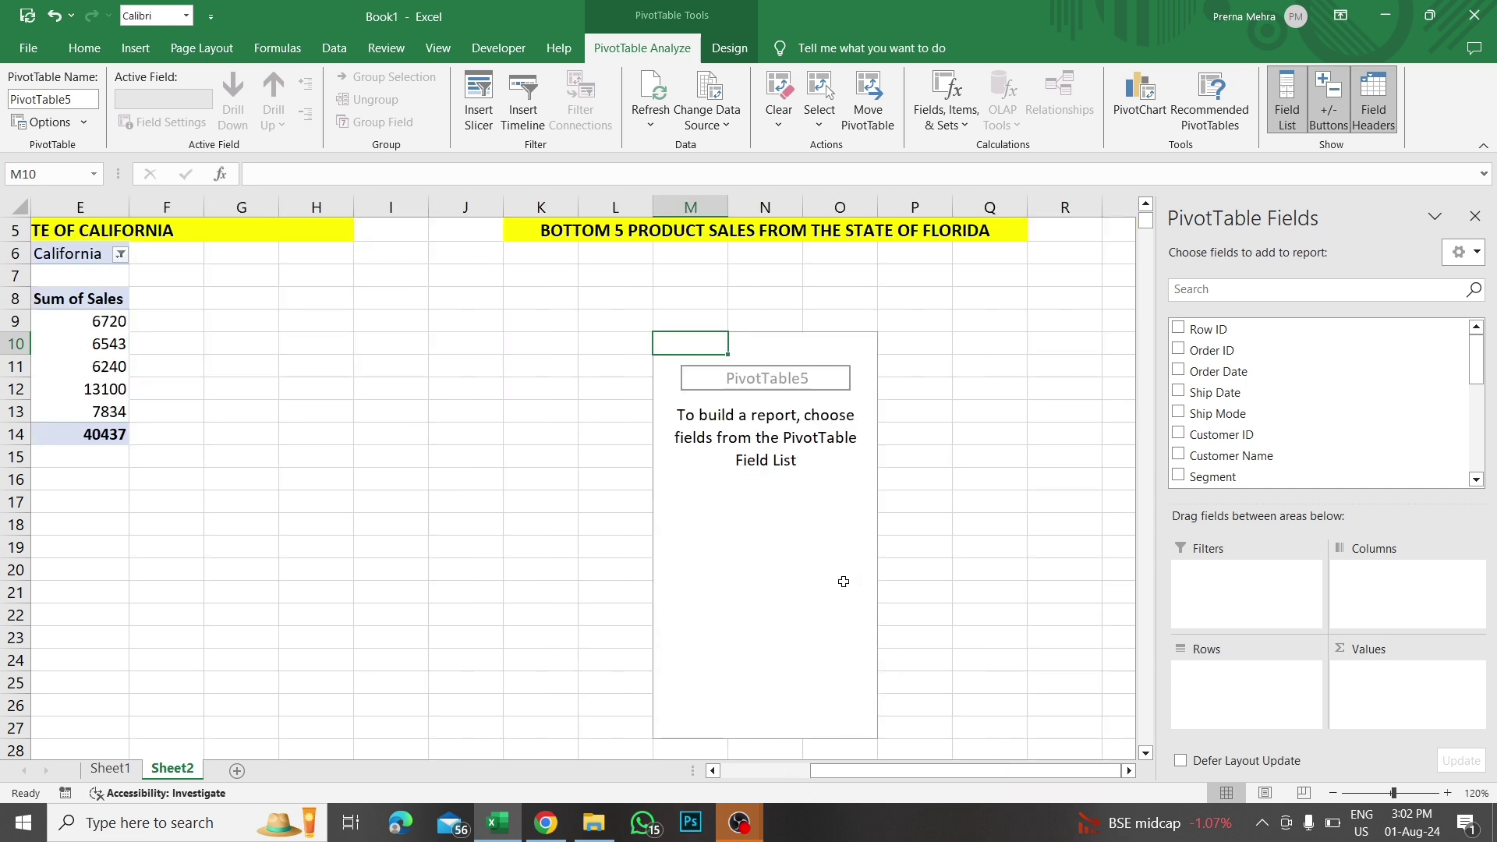
pyautogui.click(1227, 288)
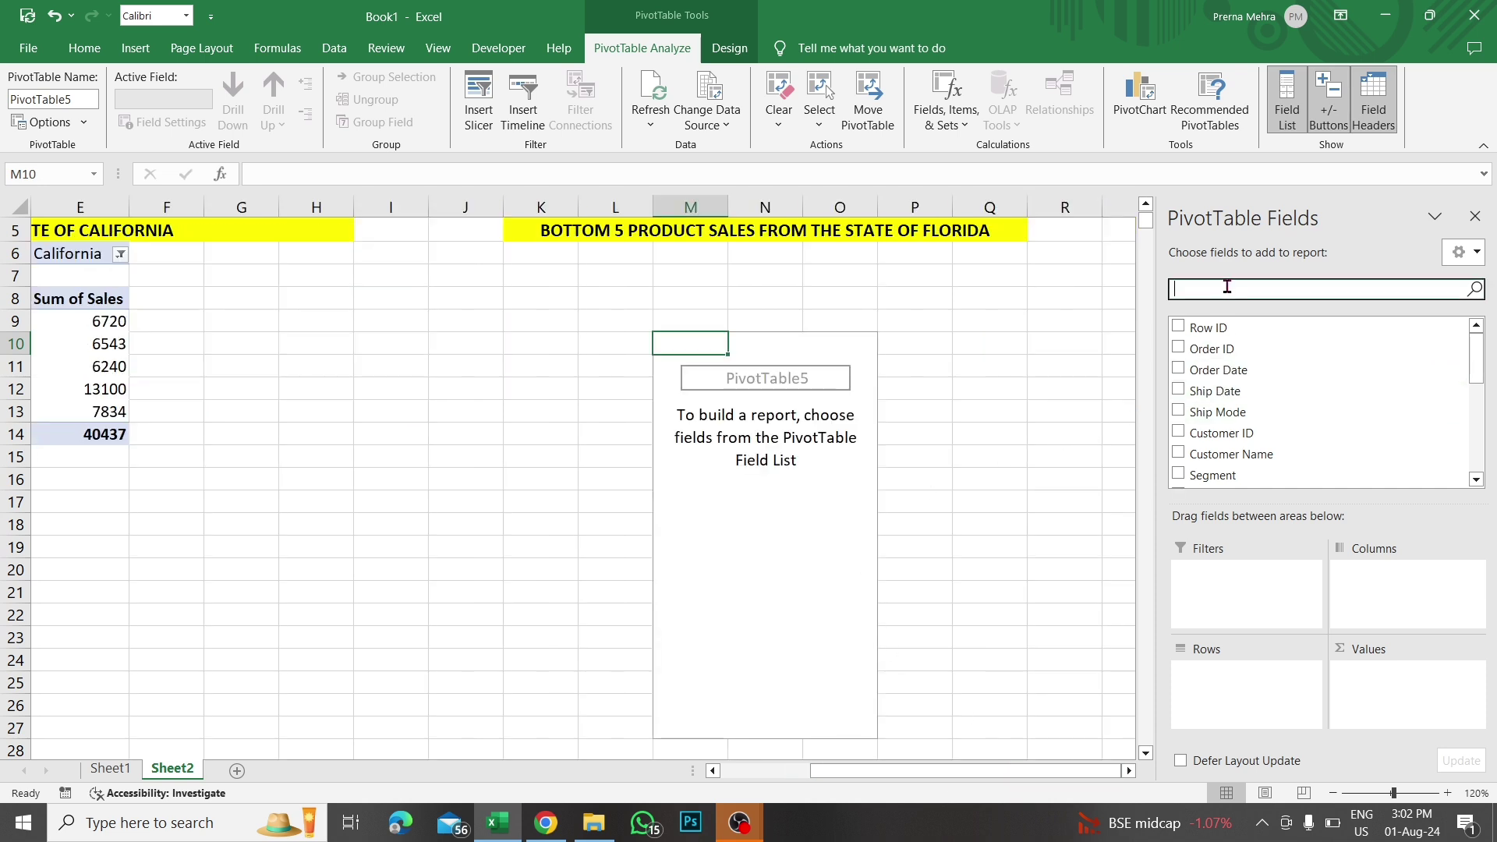
pyautogui.write('PR')
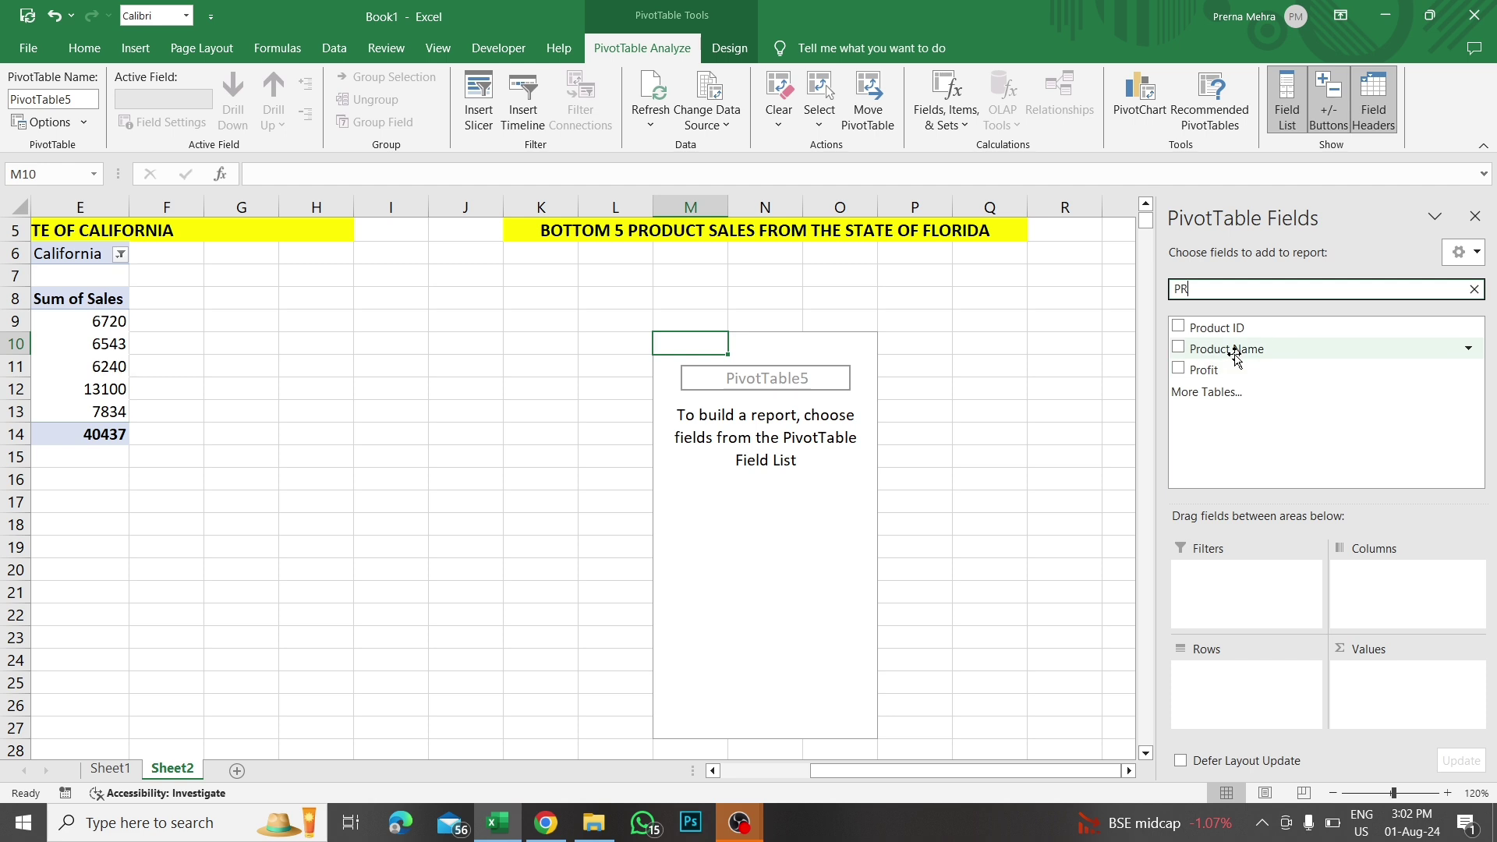
pyautogui.moveTo(1236, 355); pyautogui.dragTo(1214, 676)
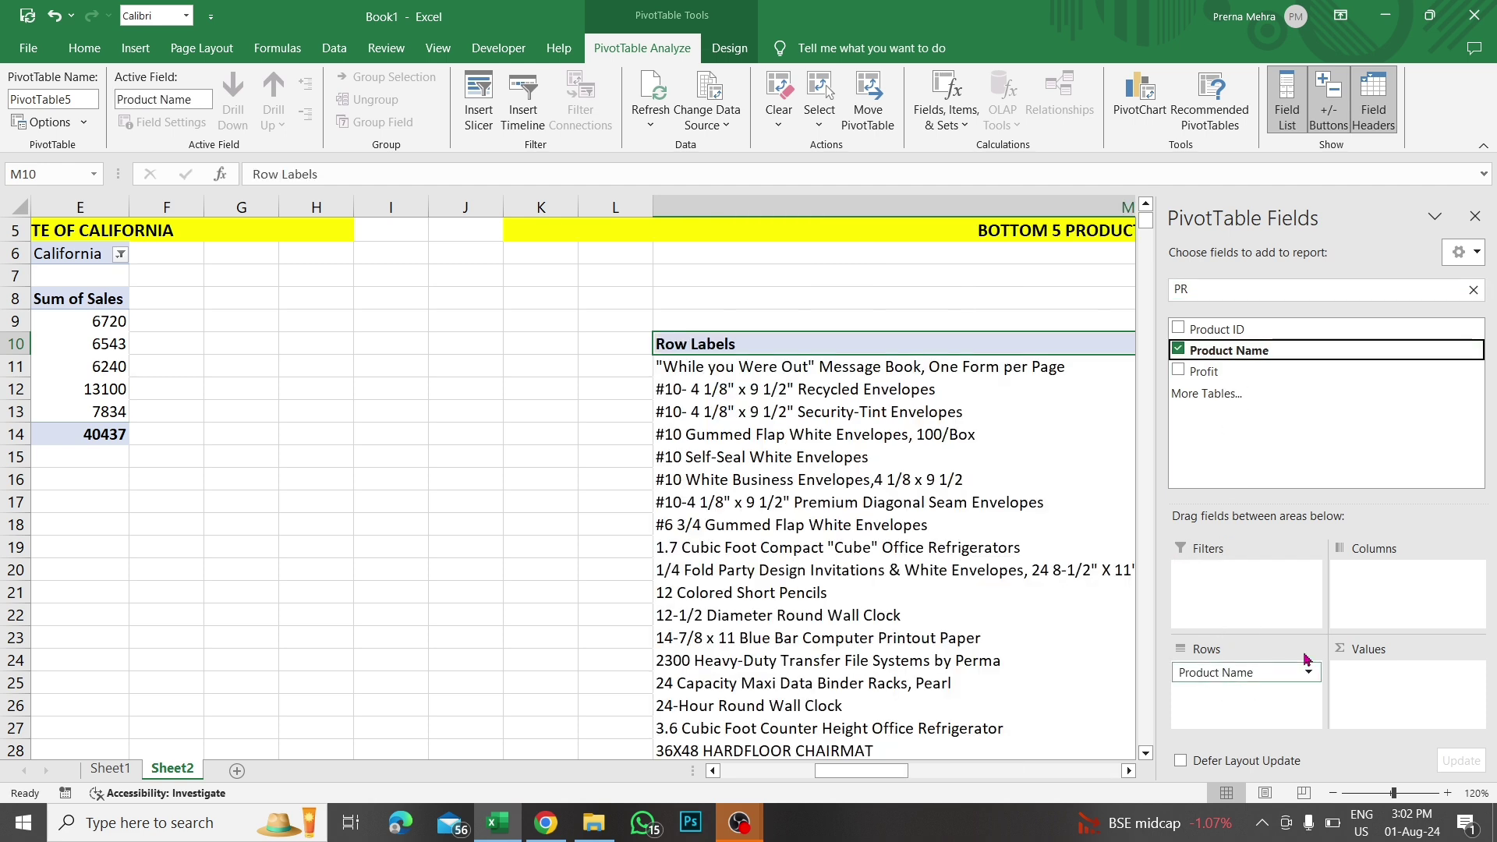
# Find the Sales field and add it to the values of the Florida PivotTable as Sum of Sales.
pyautogui.click(1227, 285)
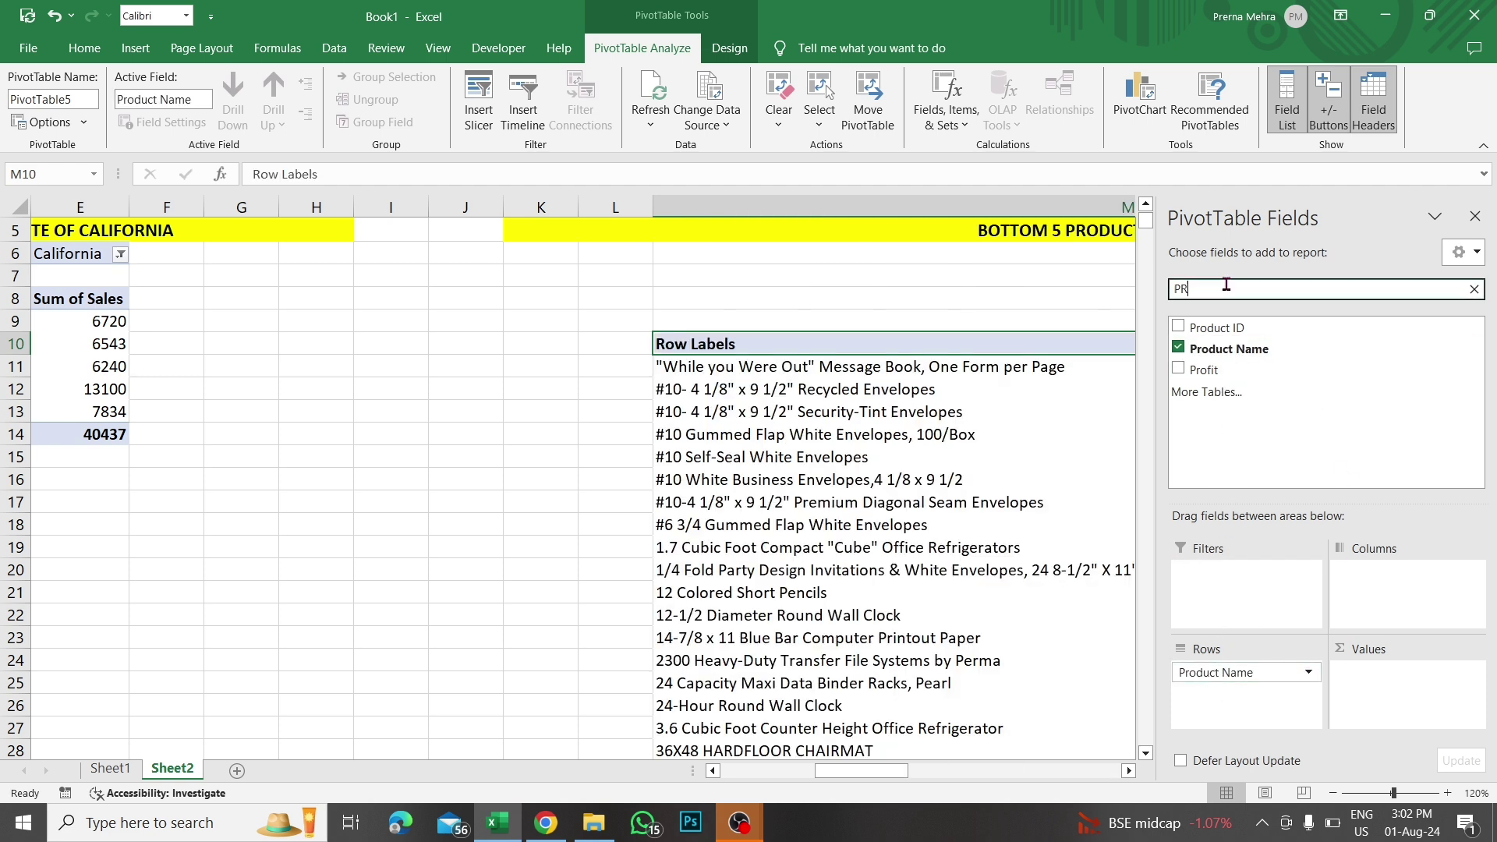
pyautogui.press('BackSpace')
pyautogui.press('BackSpace')
pyautogui.write('SA')
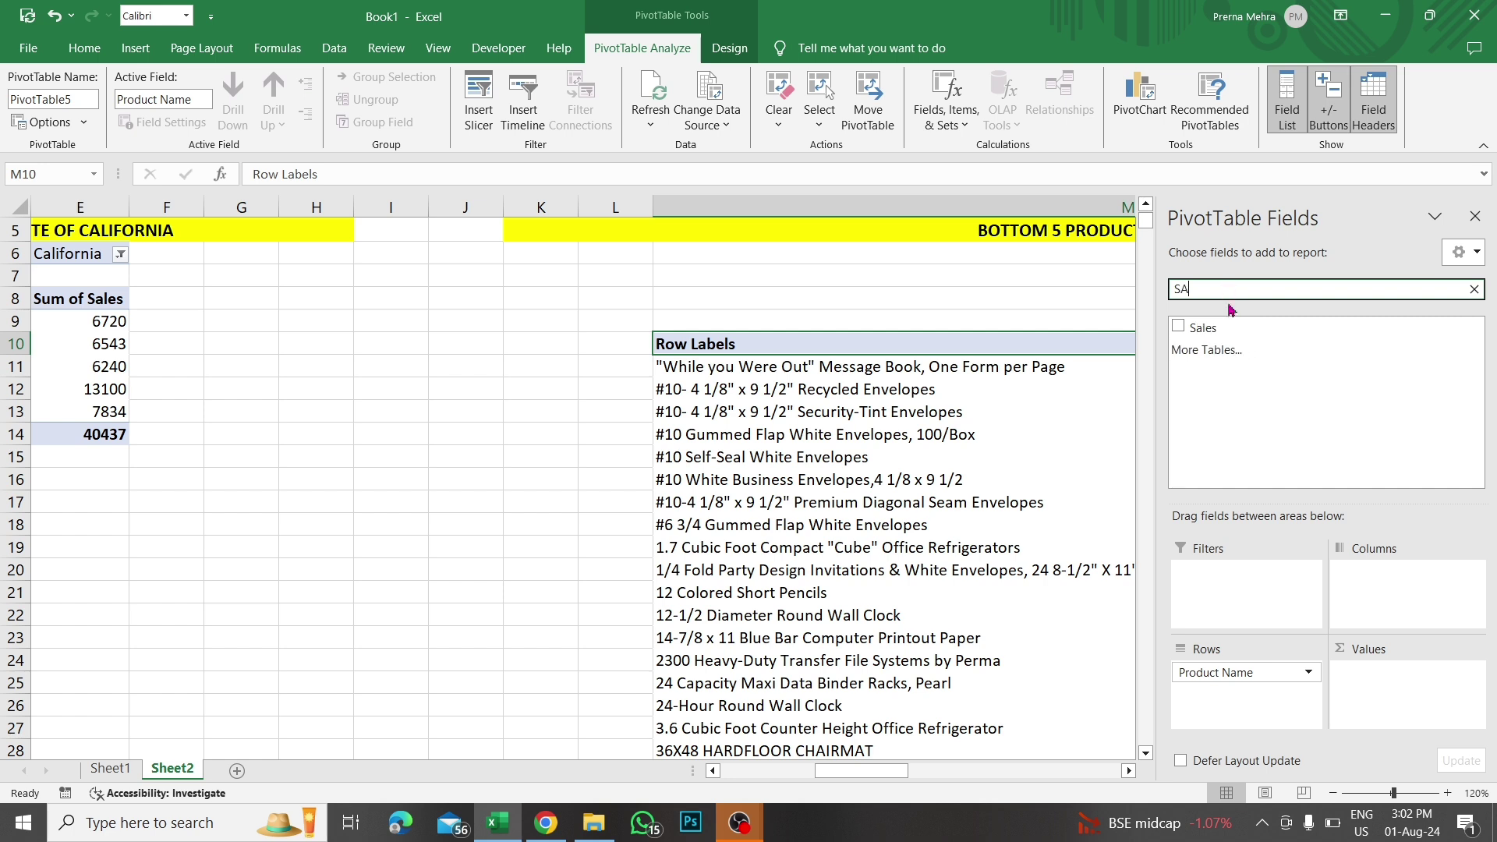
pyautogui.moveTo(1222, 328); pyautogui.dragTo(1379, 676)
# Find the State field, add it to the filters of the Florida PivotTable, and close the field list.
pyautogui.click(1245, 290)
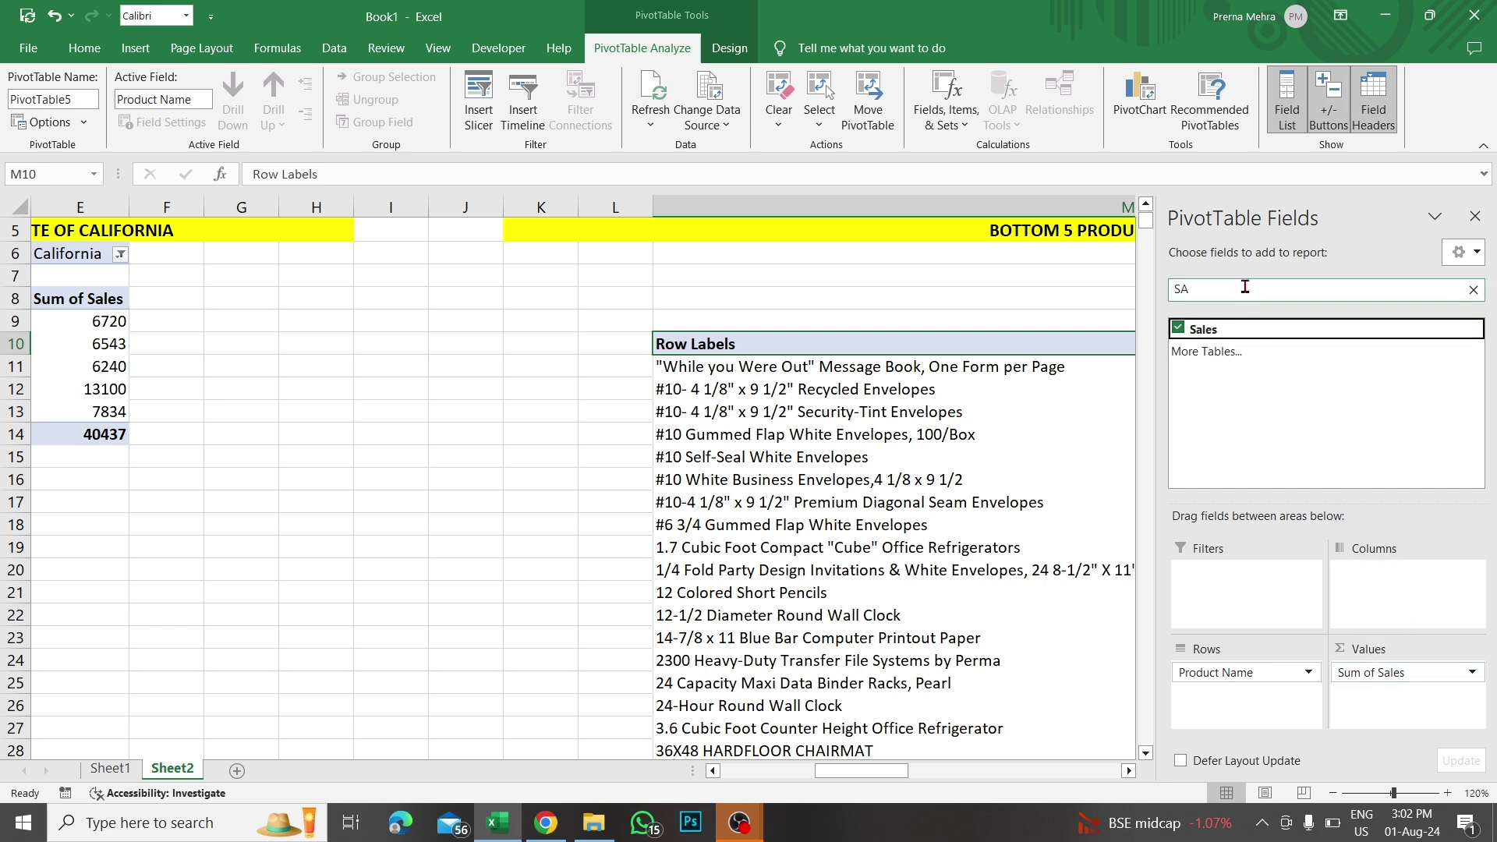
pyautogui.press('BackSpace')
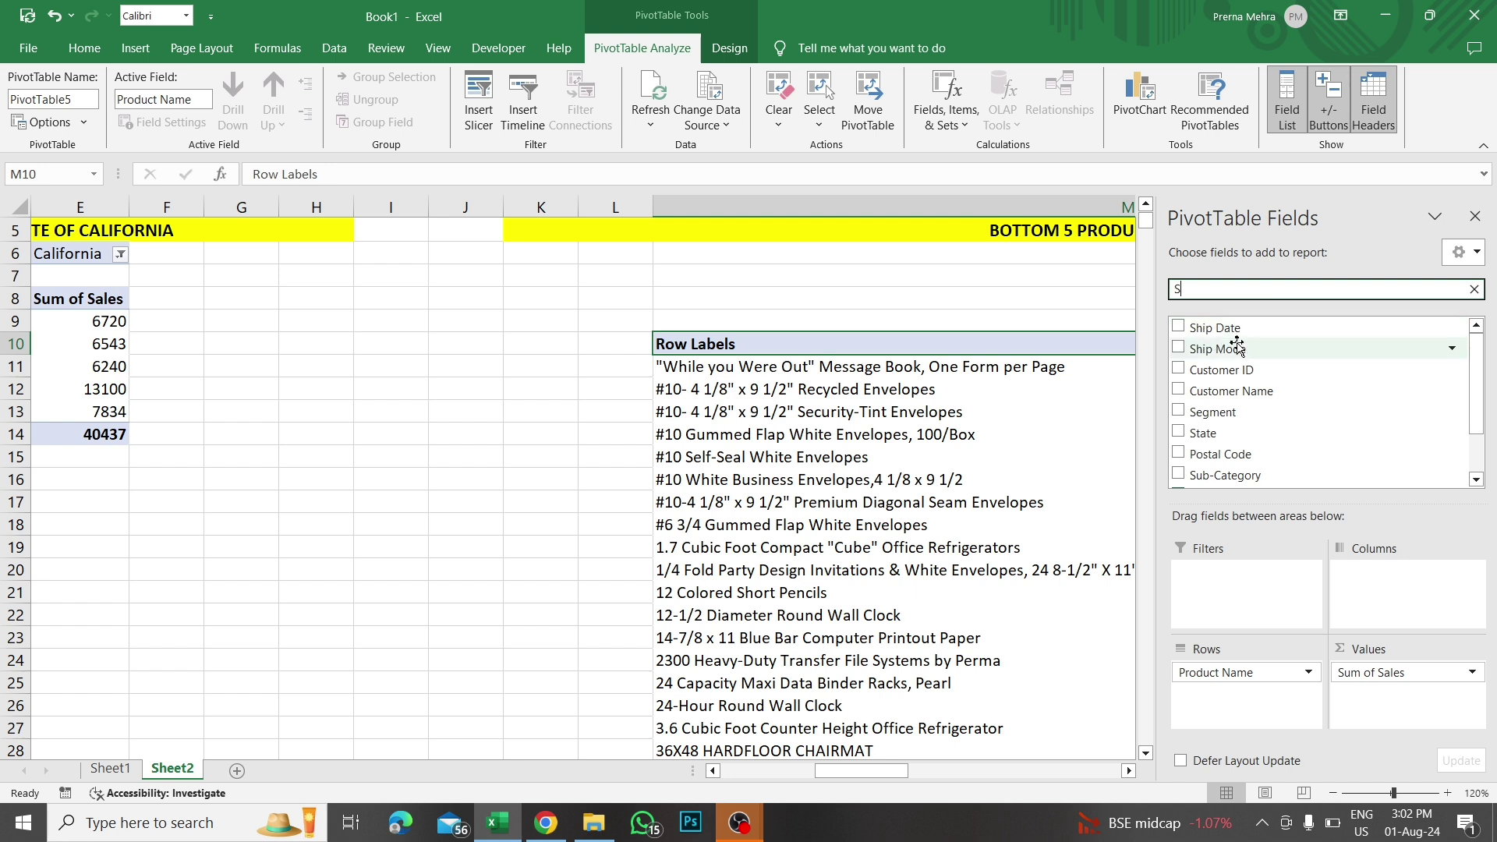
pyautogui.write('T')
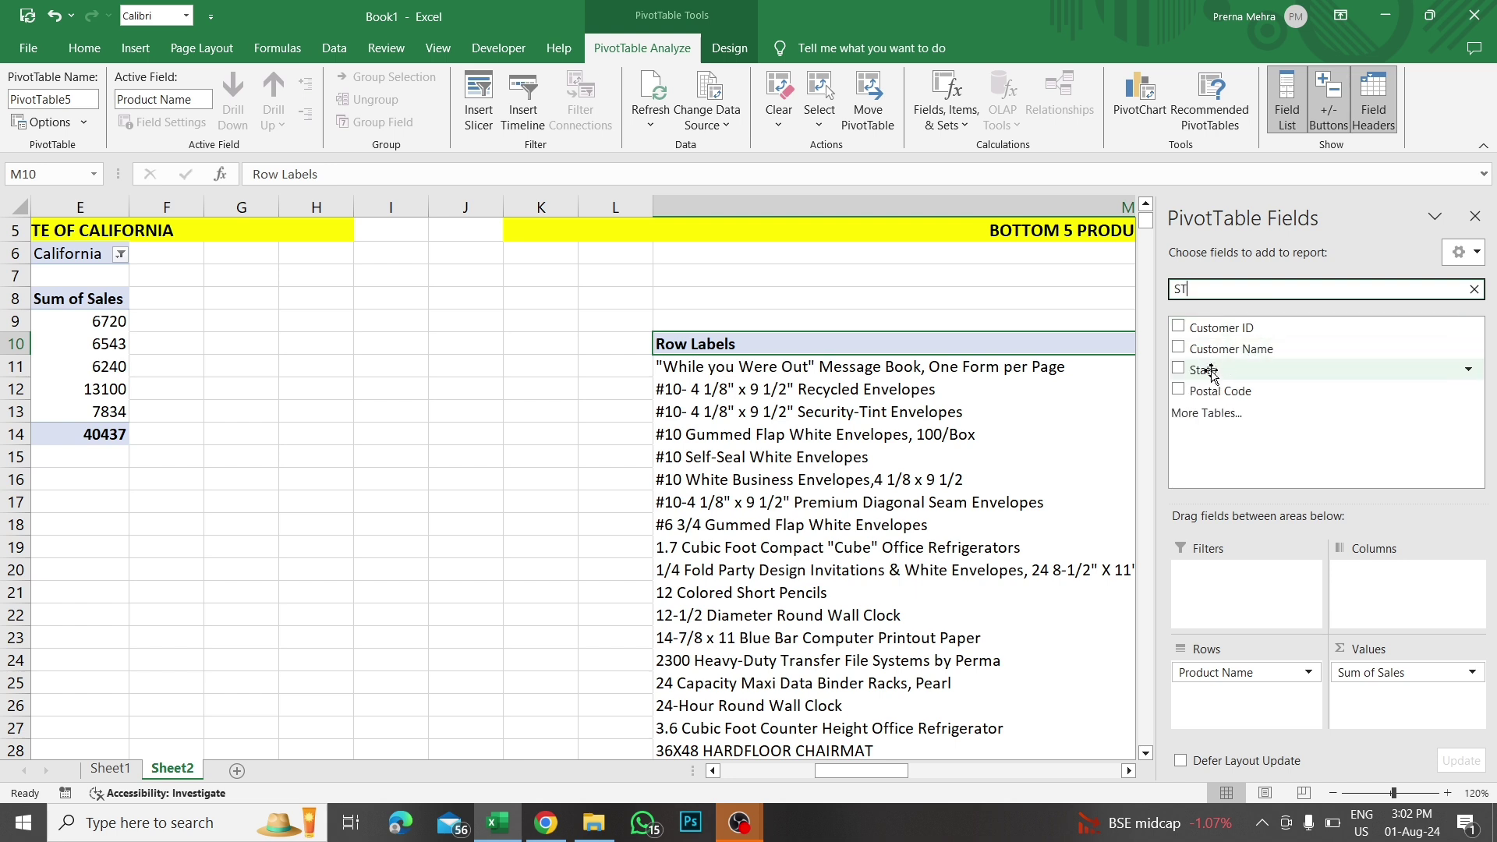
pyautogui.moveTo(1211, 373); pyautogui.dragTo(1222, 577)
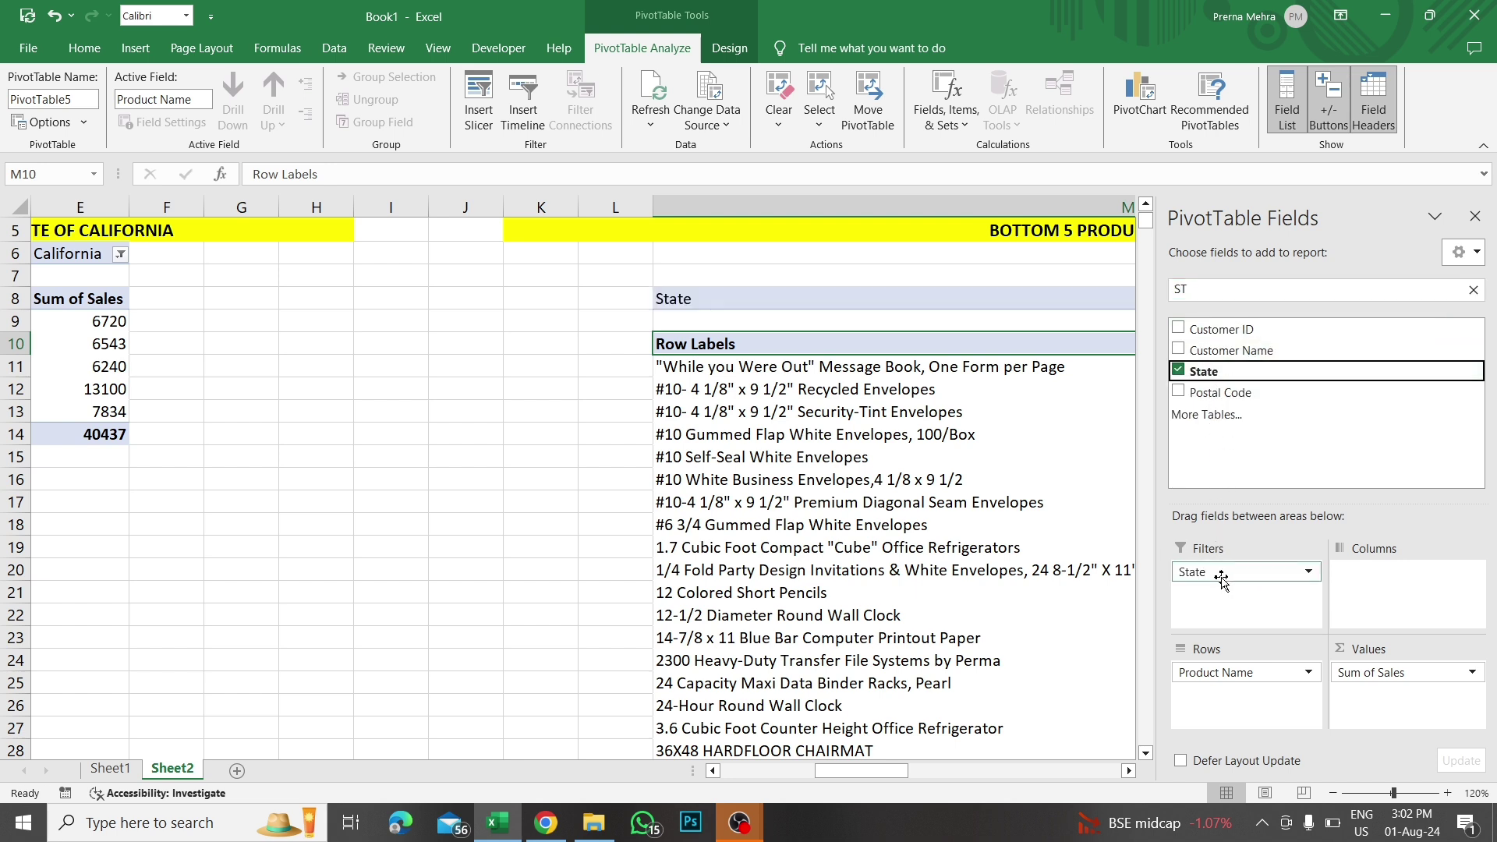
pyautogui.click(1476, 216)
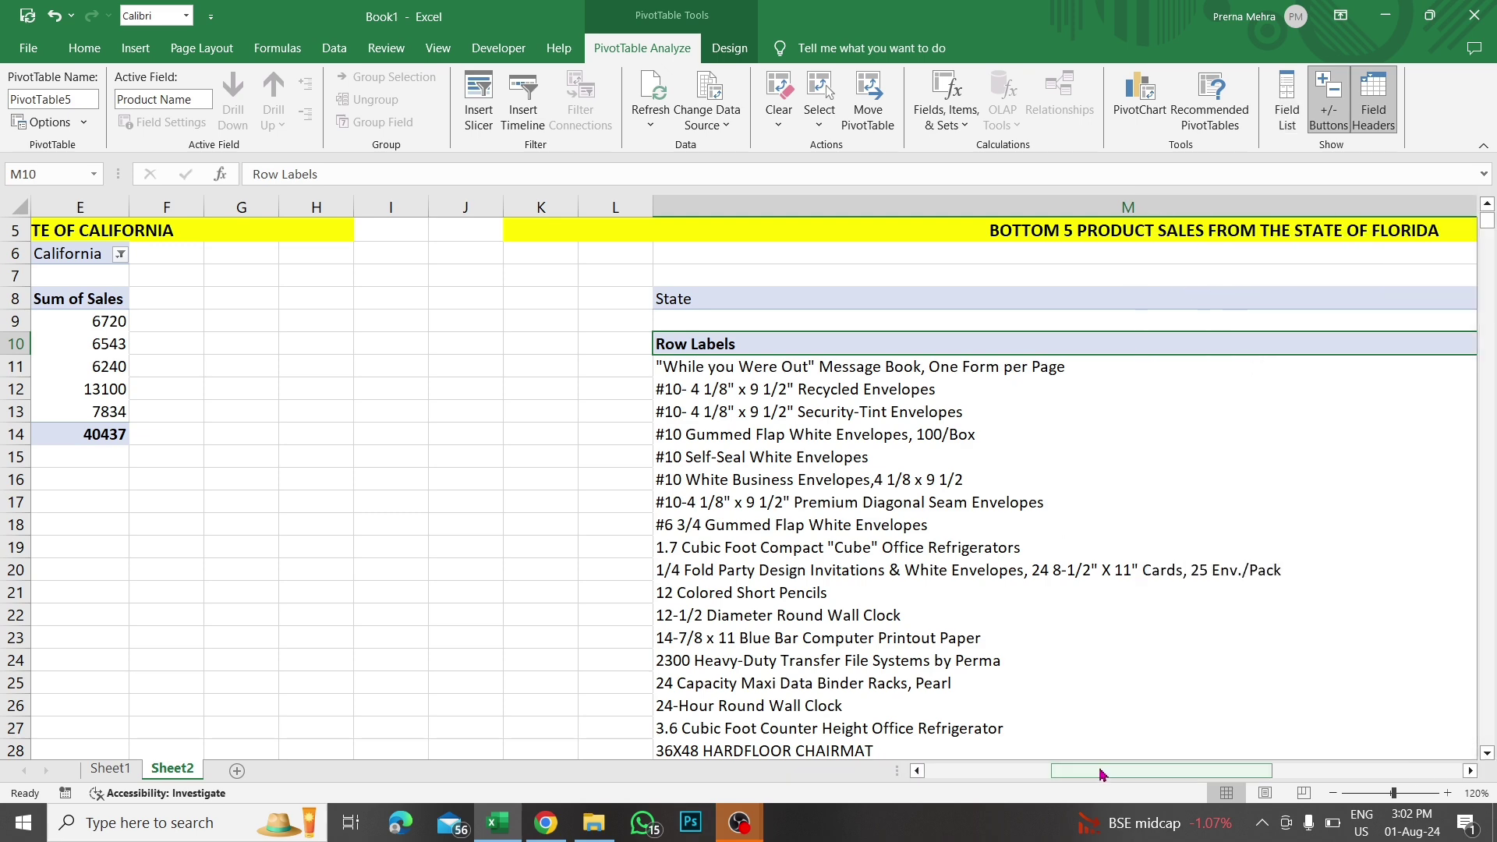
pyautogui.moveTo(1105, 772); pyautogui.dragTo(1234, 801)
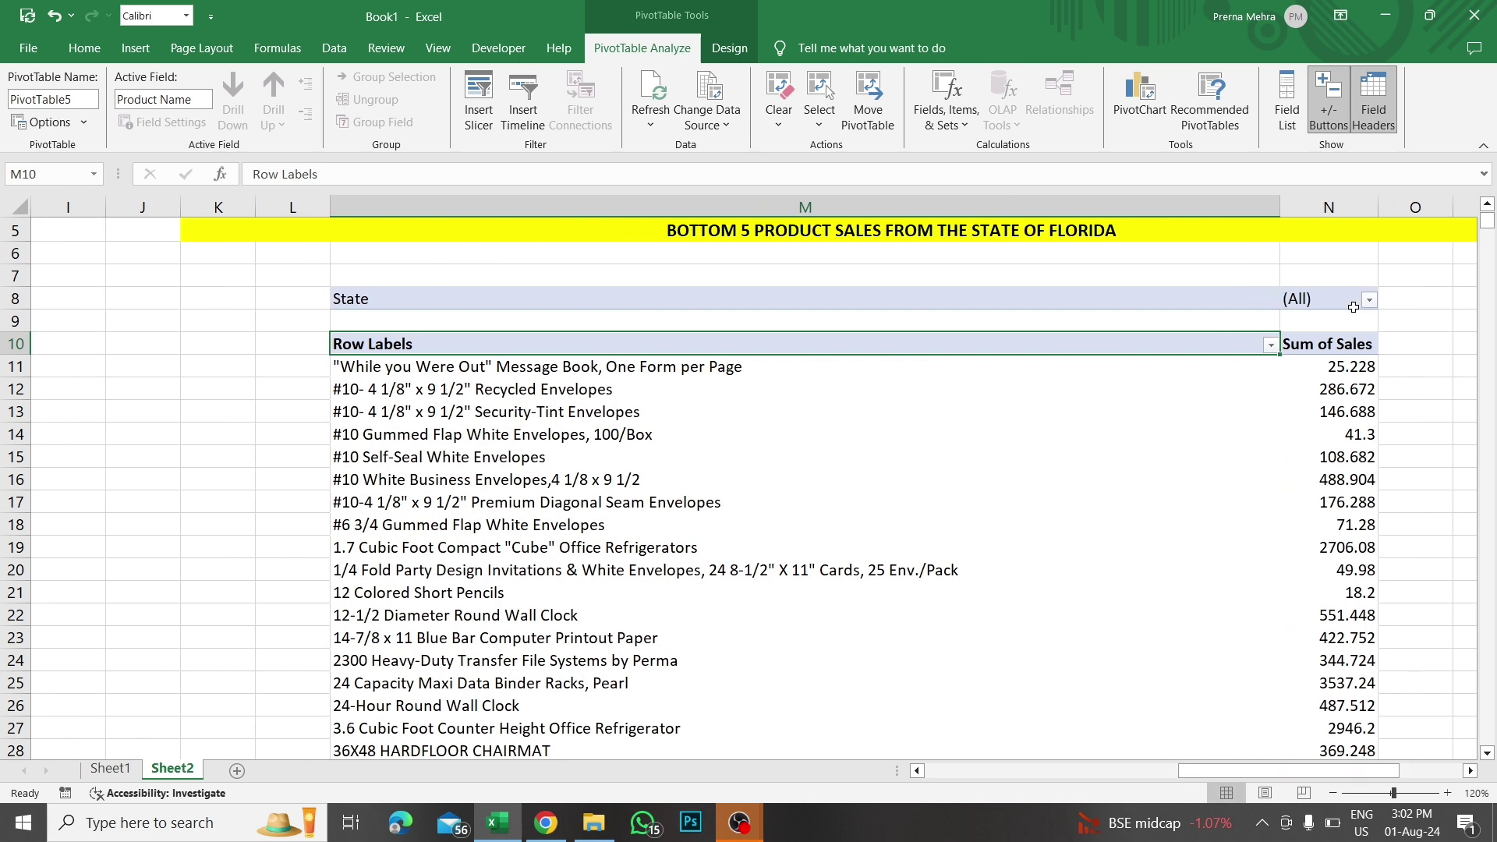
pyautogui.click(1270, 352)
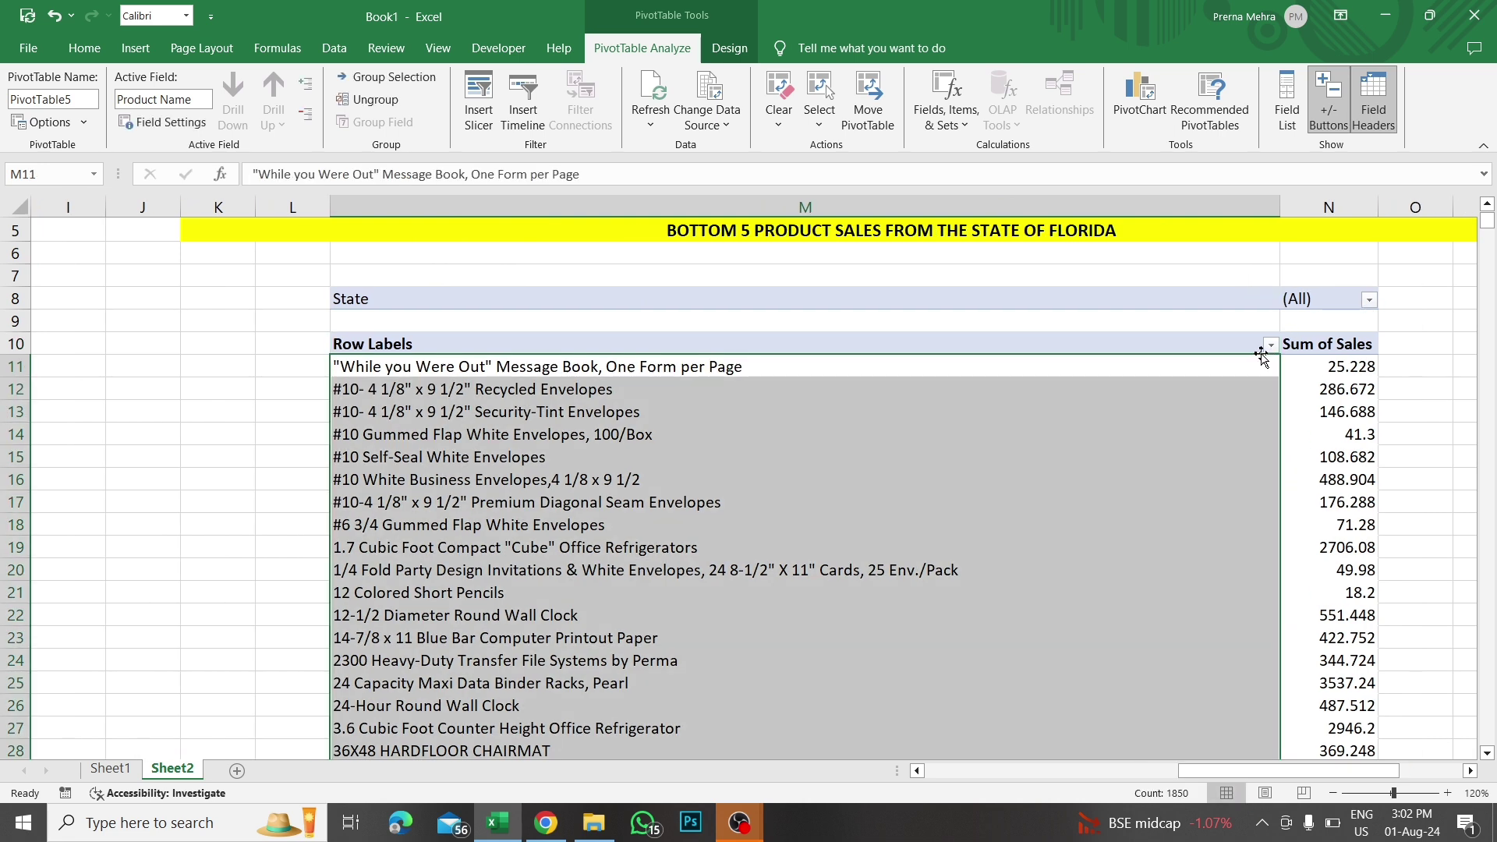
pyautogui.click(1269, 343)
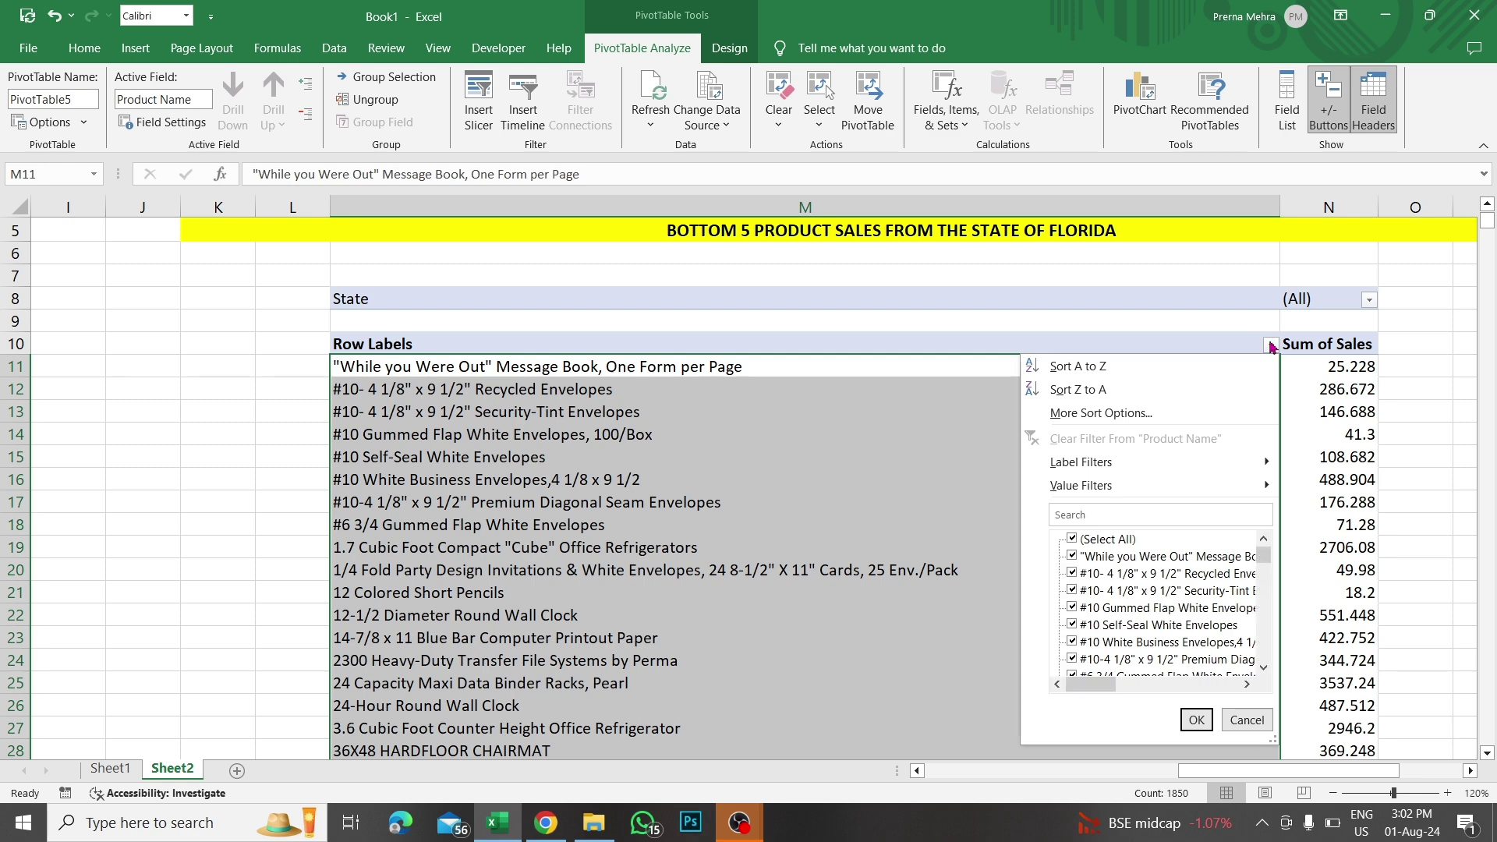
pyautogui.click(1272, 347)
pyautogui.click(1267, 346)
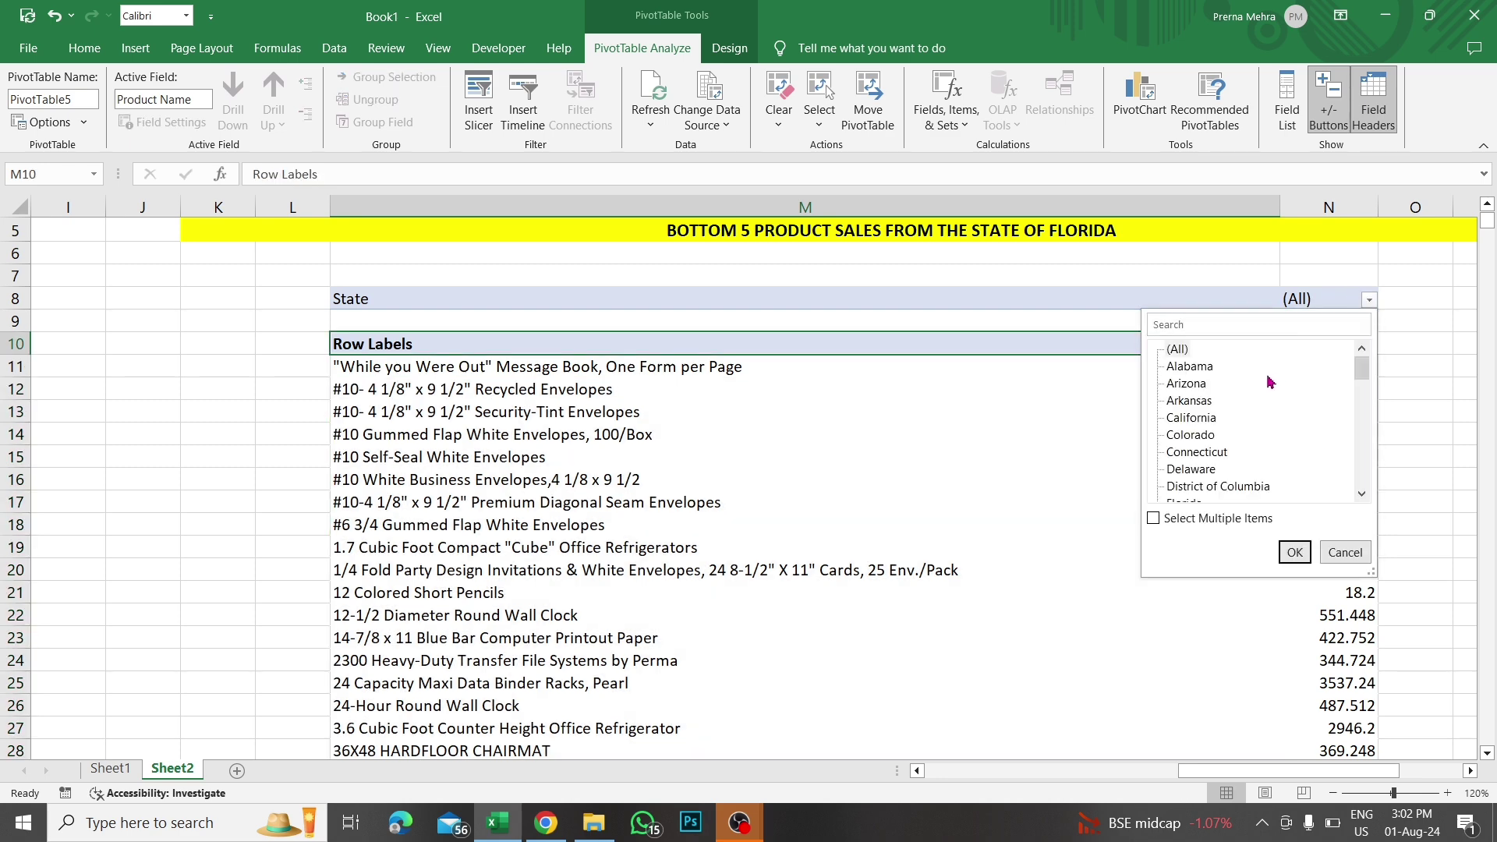
# Filter the PivotTable under the Florida heading by State so that it includes only Florida.
pyautogui.scroll(-1, 1248, 417)
pyautogui.scroll(1, 1244, 419)
pyautogui.scroll(-1, 1240, 418)
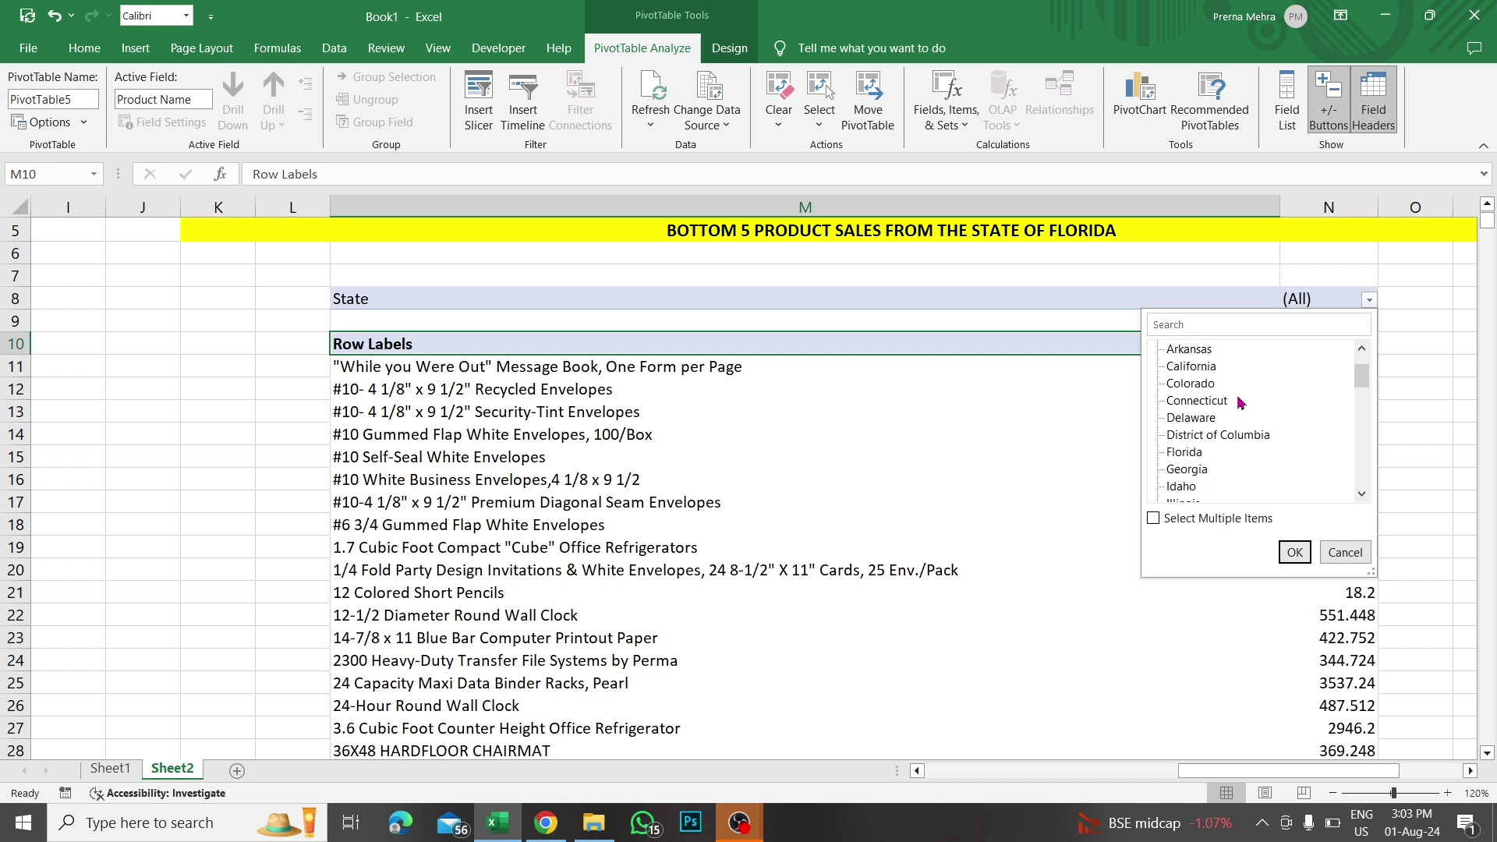
pyautogui.click(1223, 326)
pyautogui.write('F')
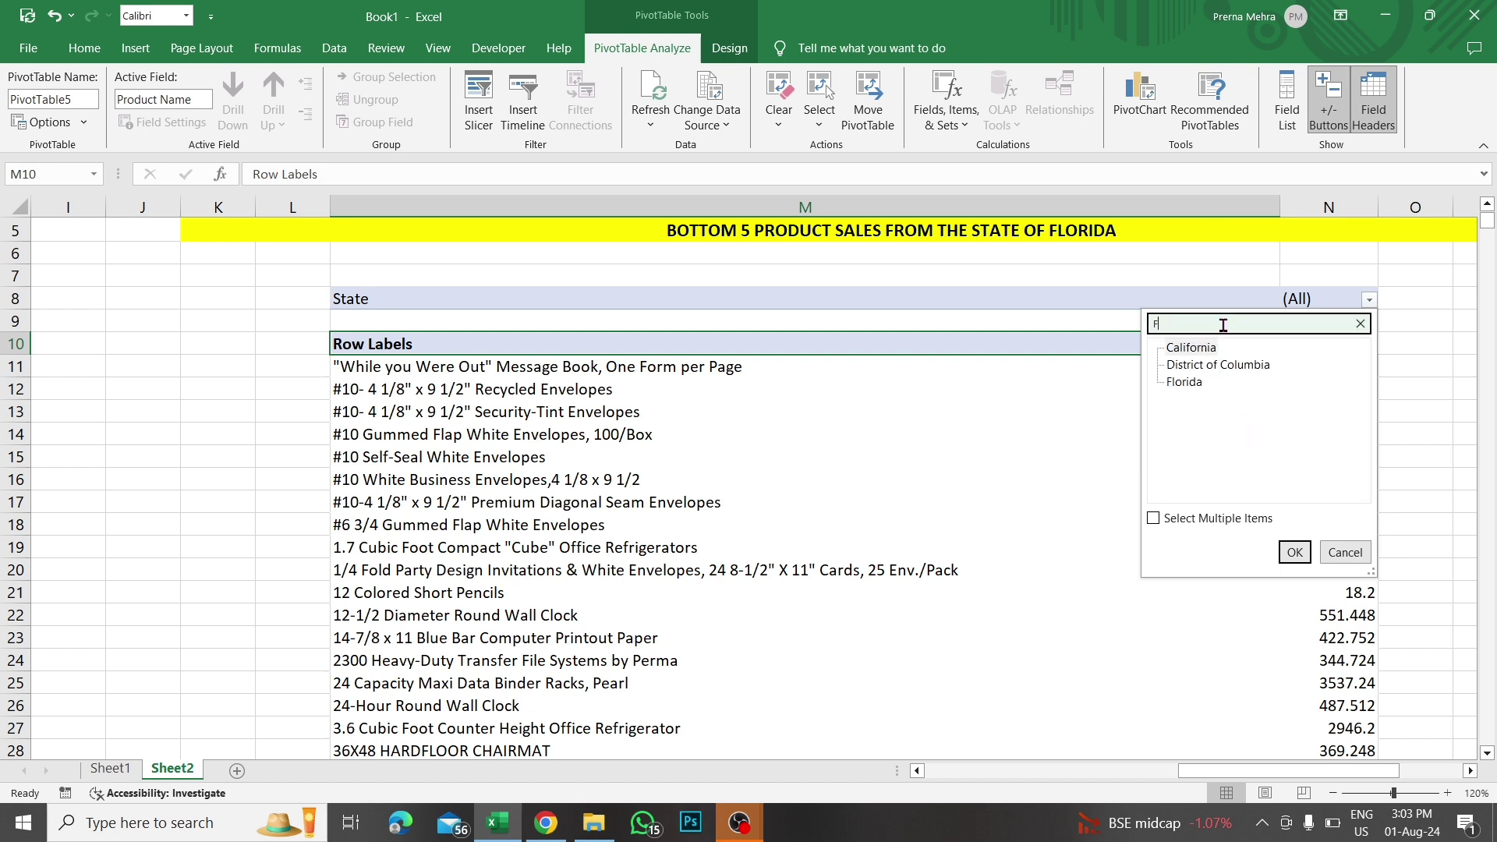
pyautogui.click(1184, 383)
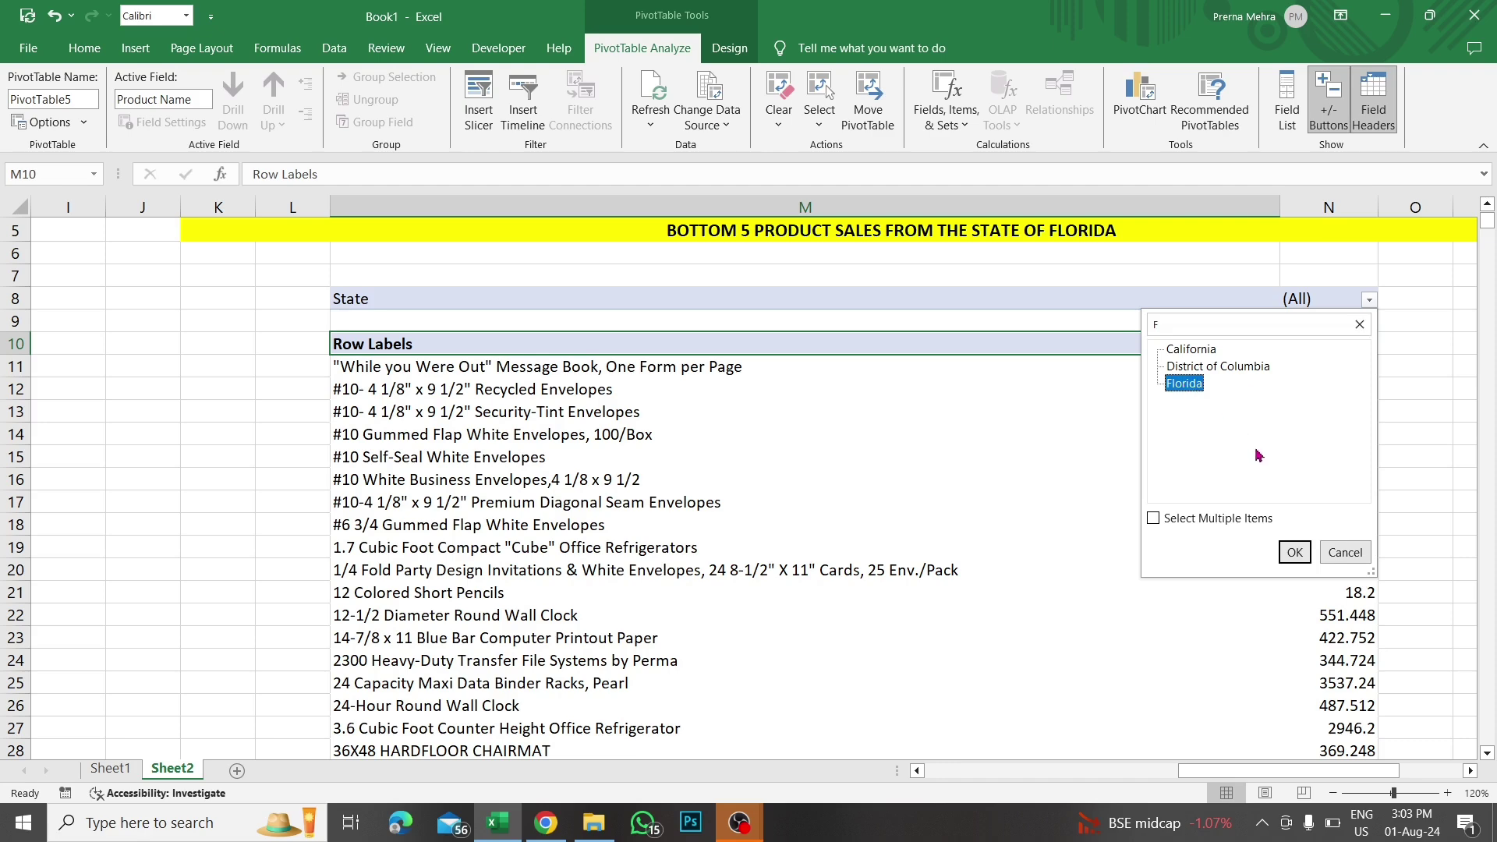
pyautogui.click(1293, 549)
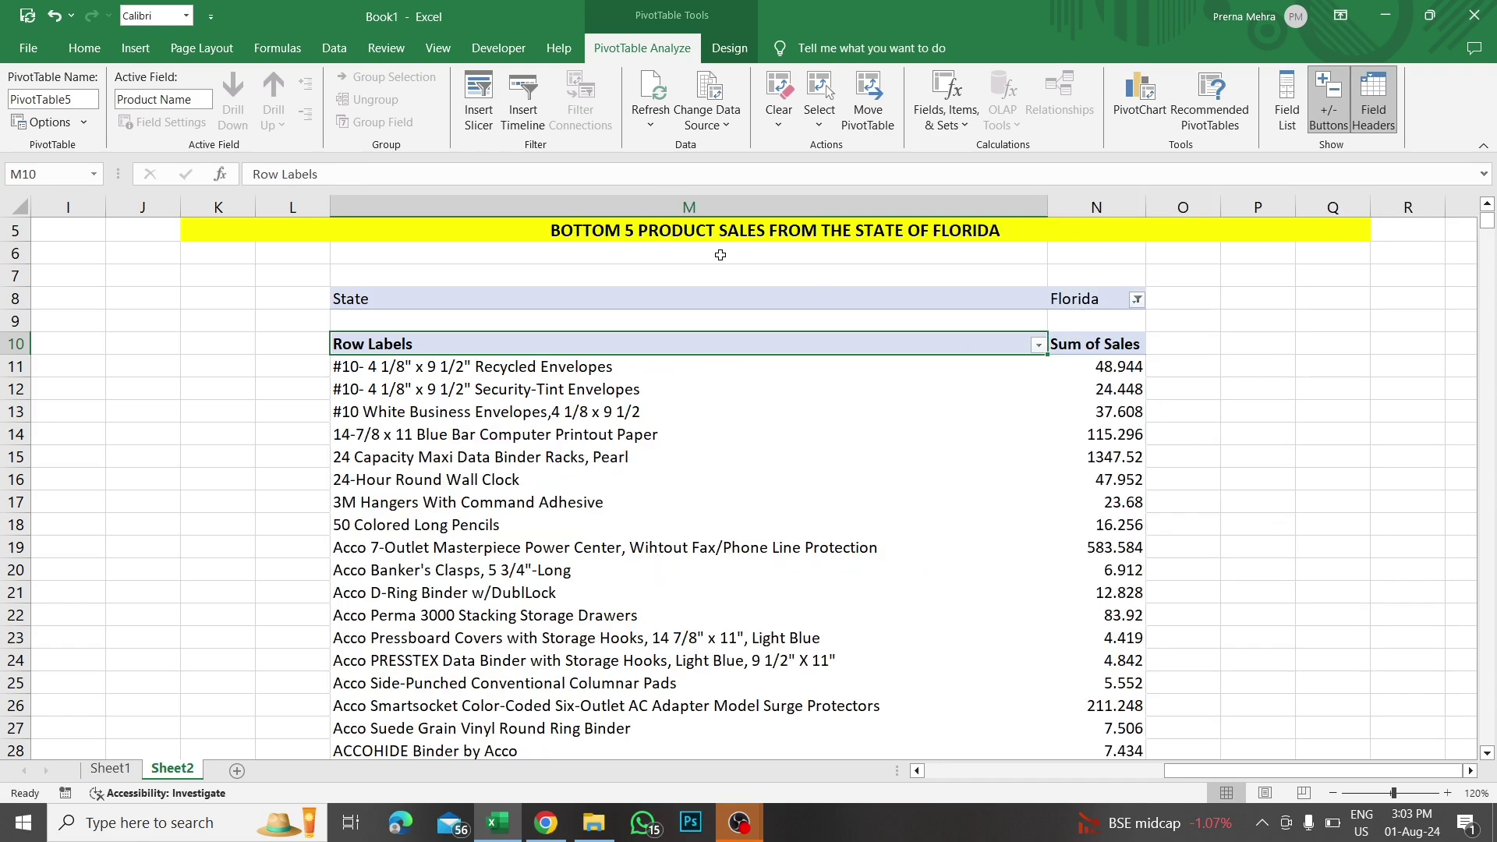
# Apply a value filter to the Florida product names that shows the bottom 5 items by Sum of Sales.
pyautogui.click(1039, 345)
pyautogui.moveTo(911, 485)
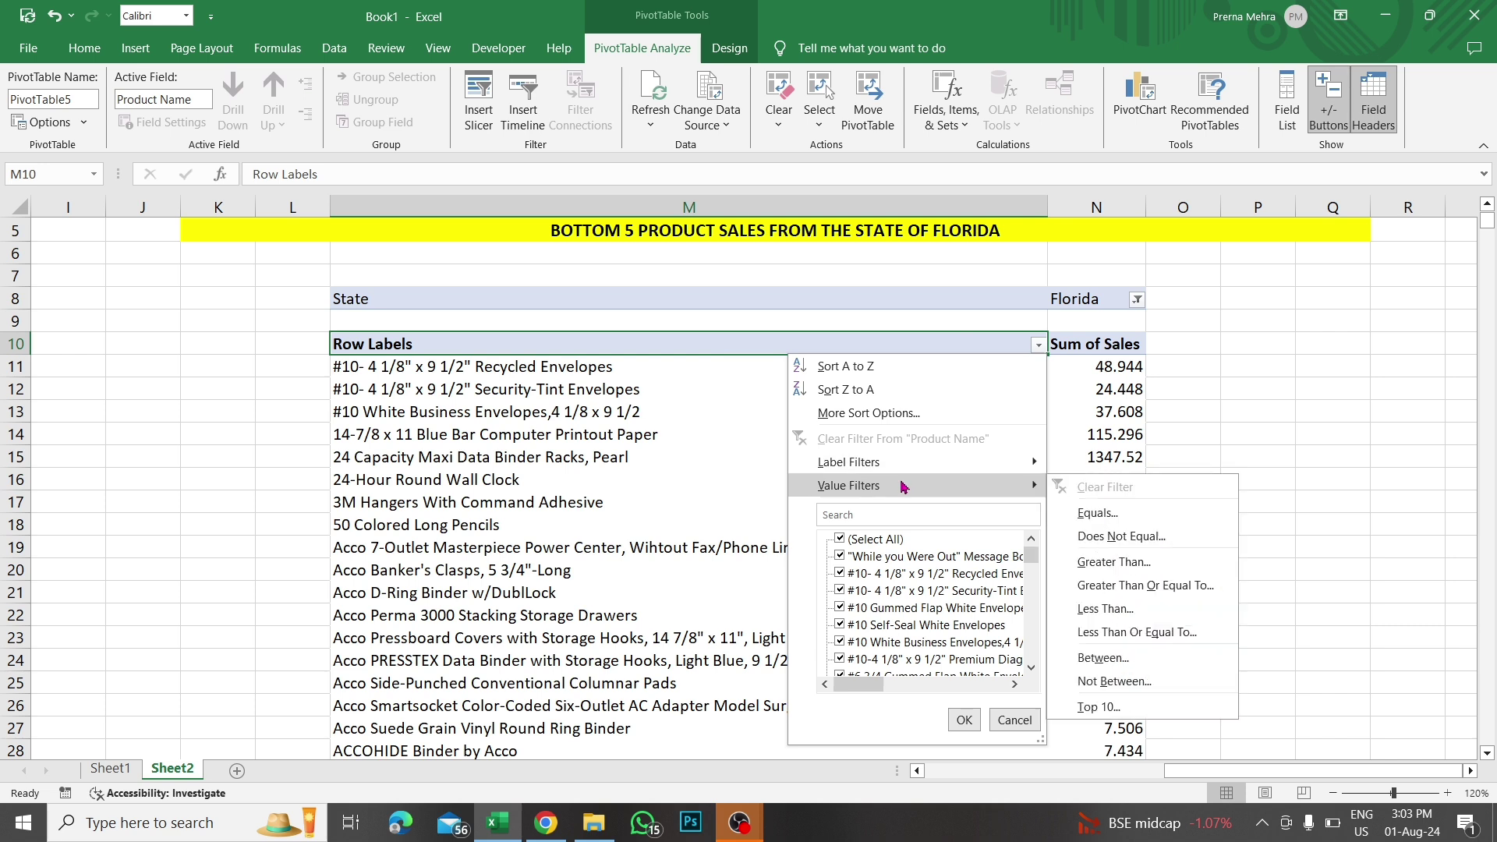
pyautogui.click(1097, 708)
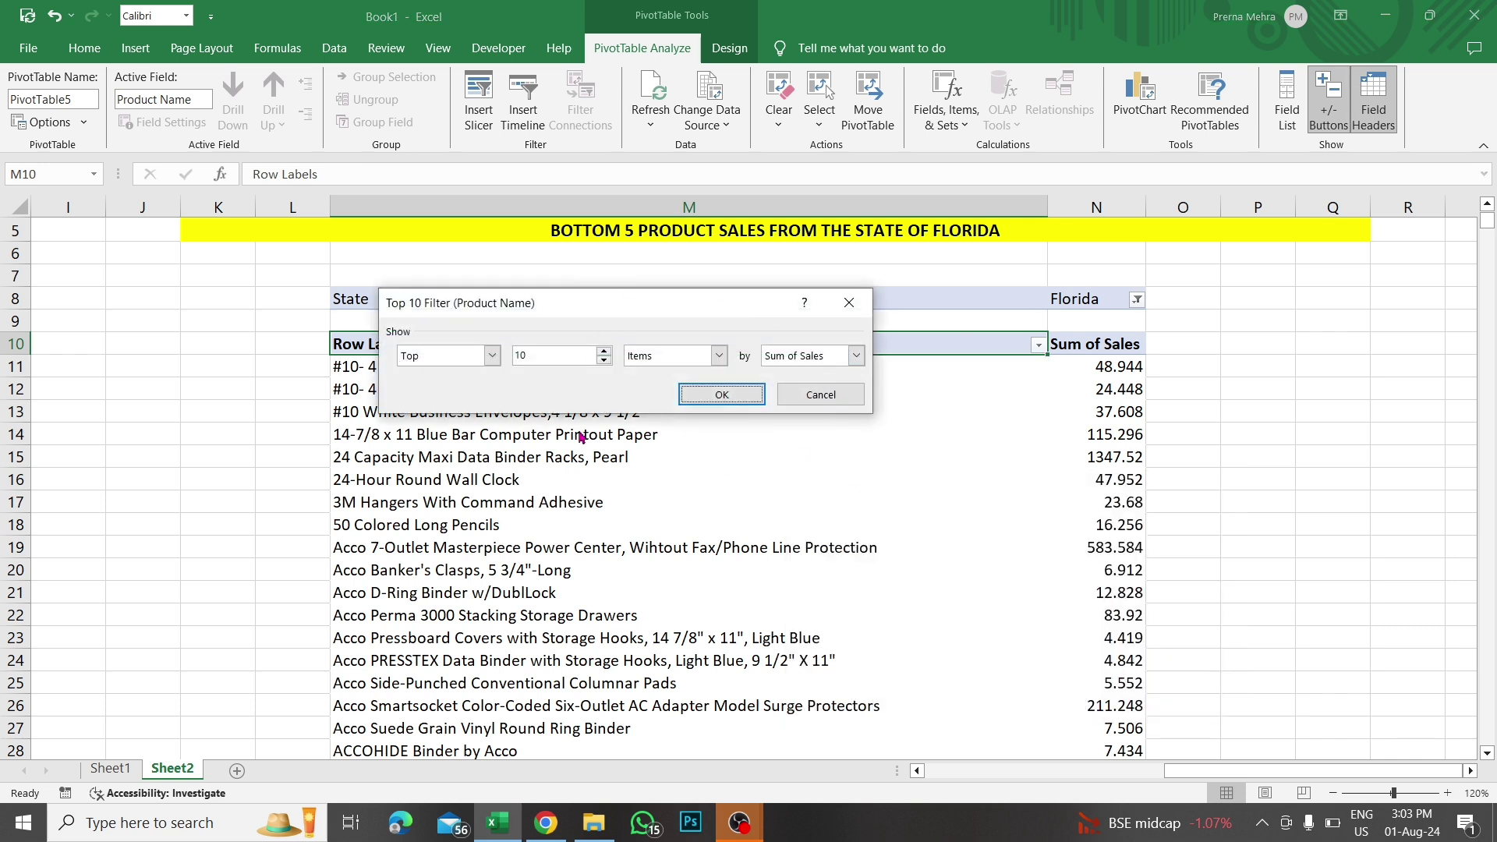
pyautogui.click(492, 356)
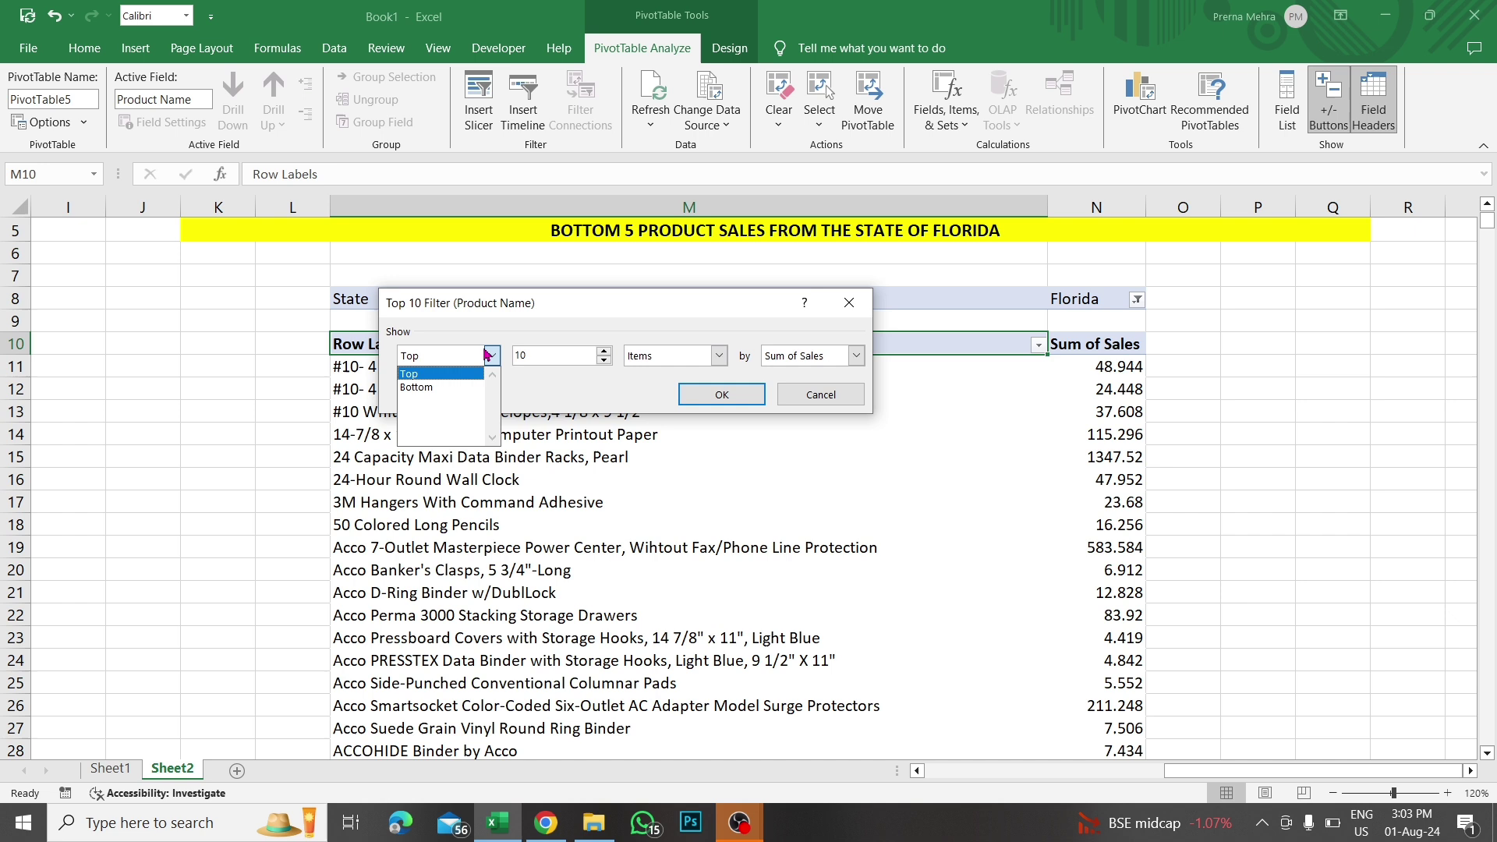
pyautogui.click(451, 385)
pyautogui.click(555, 353)
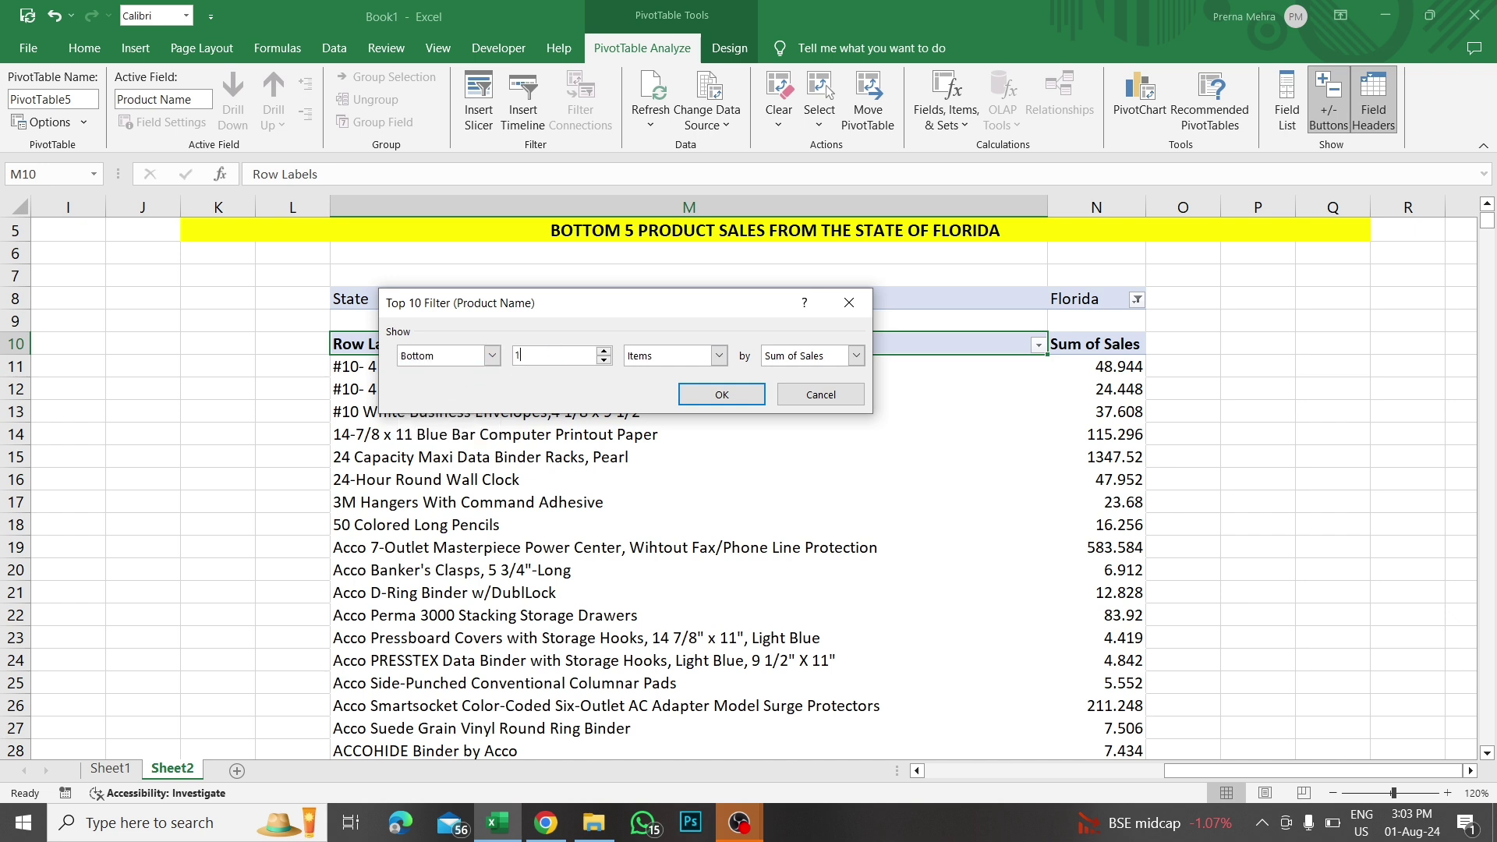
pyautogui.press('BackSpace')
pyautogui.write('5')
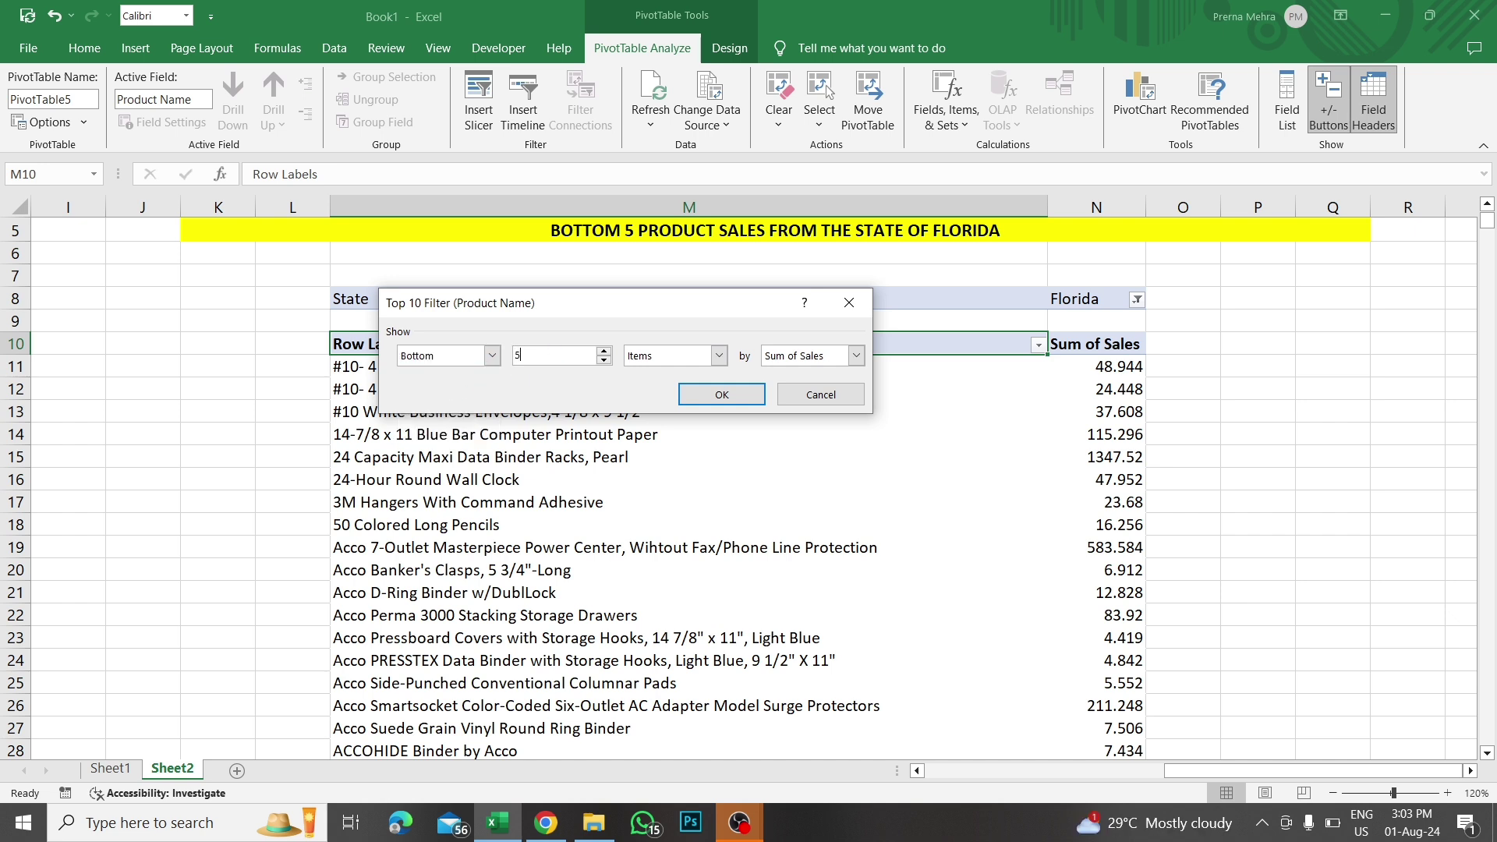
pyautogui.click(734, 392)
# Format the Sum of Sales values in N11:N16, including the grand total, to show no decimal places.
pyautogui.click(716, 364)
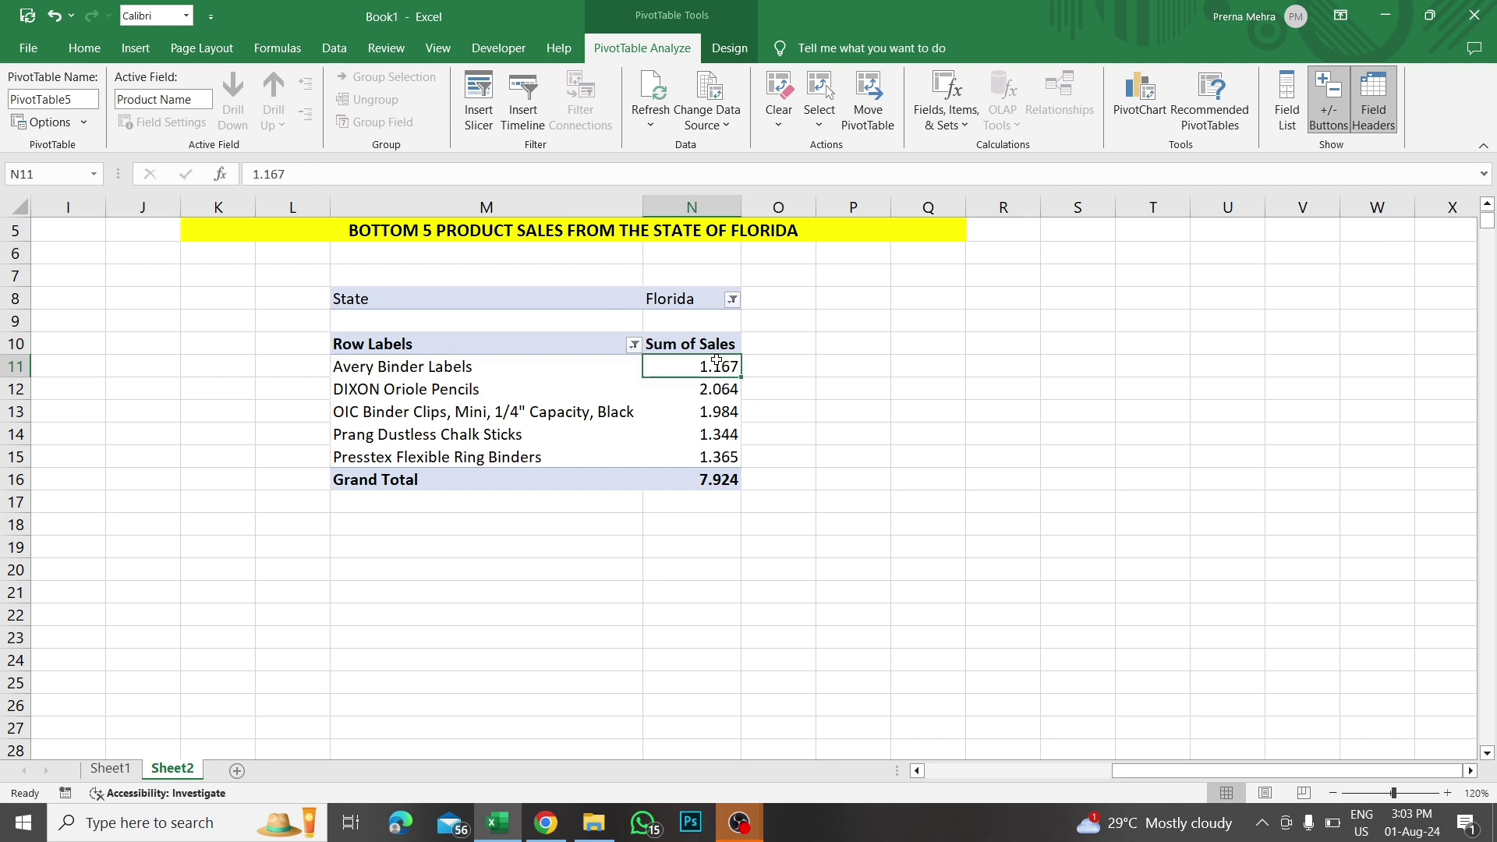
pyautogui.click(716, 480)
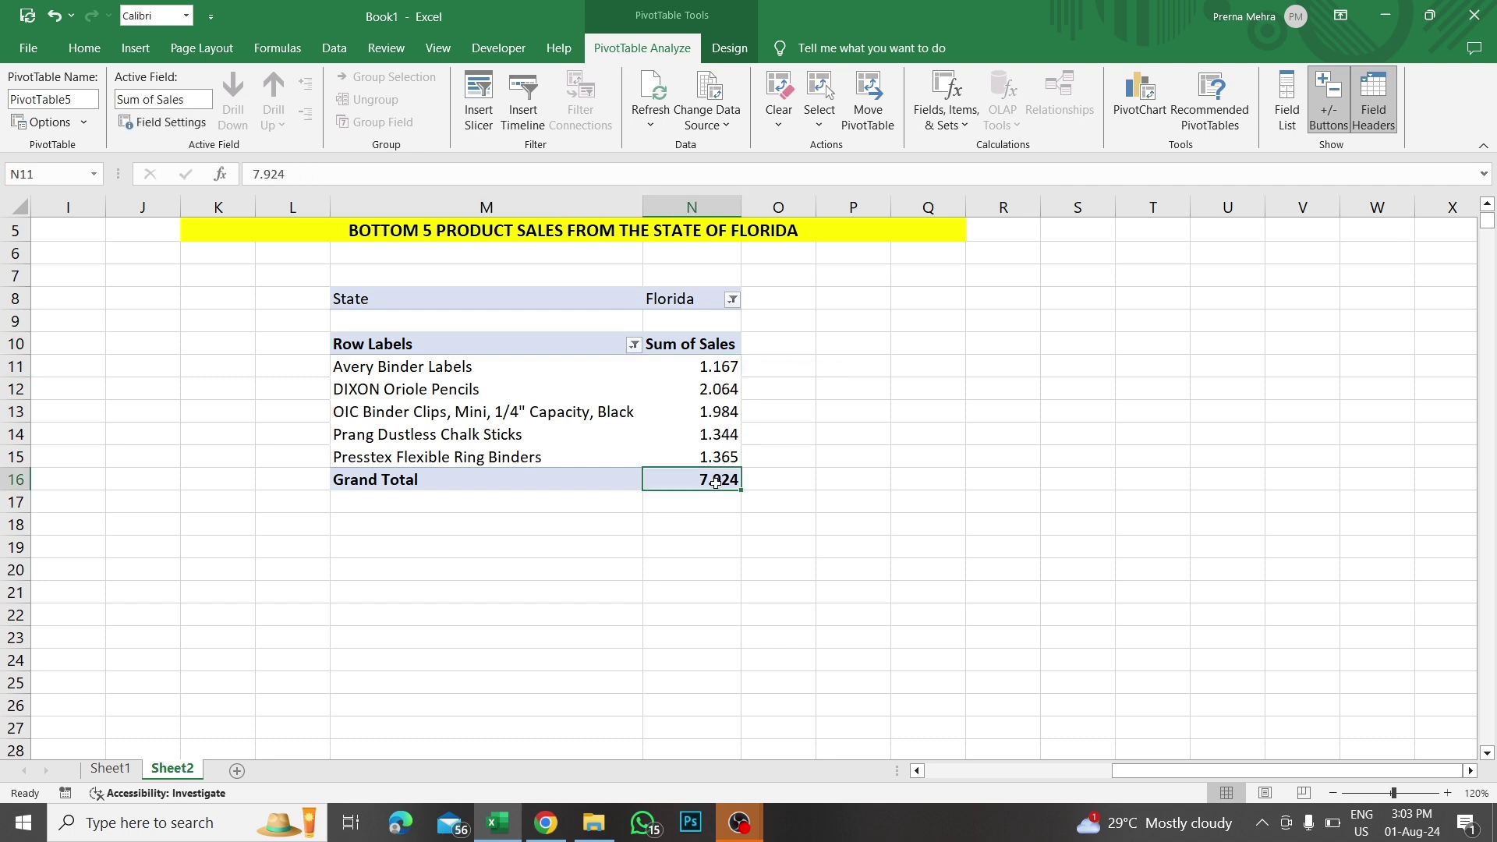
pyautogui.click(711, 367)
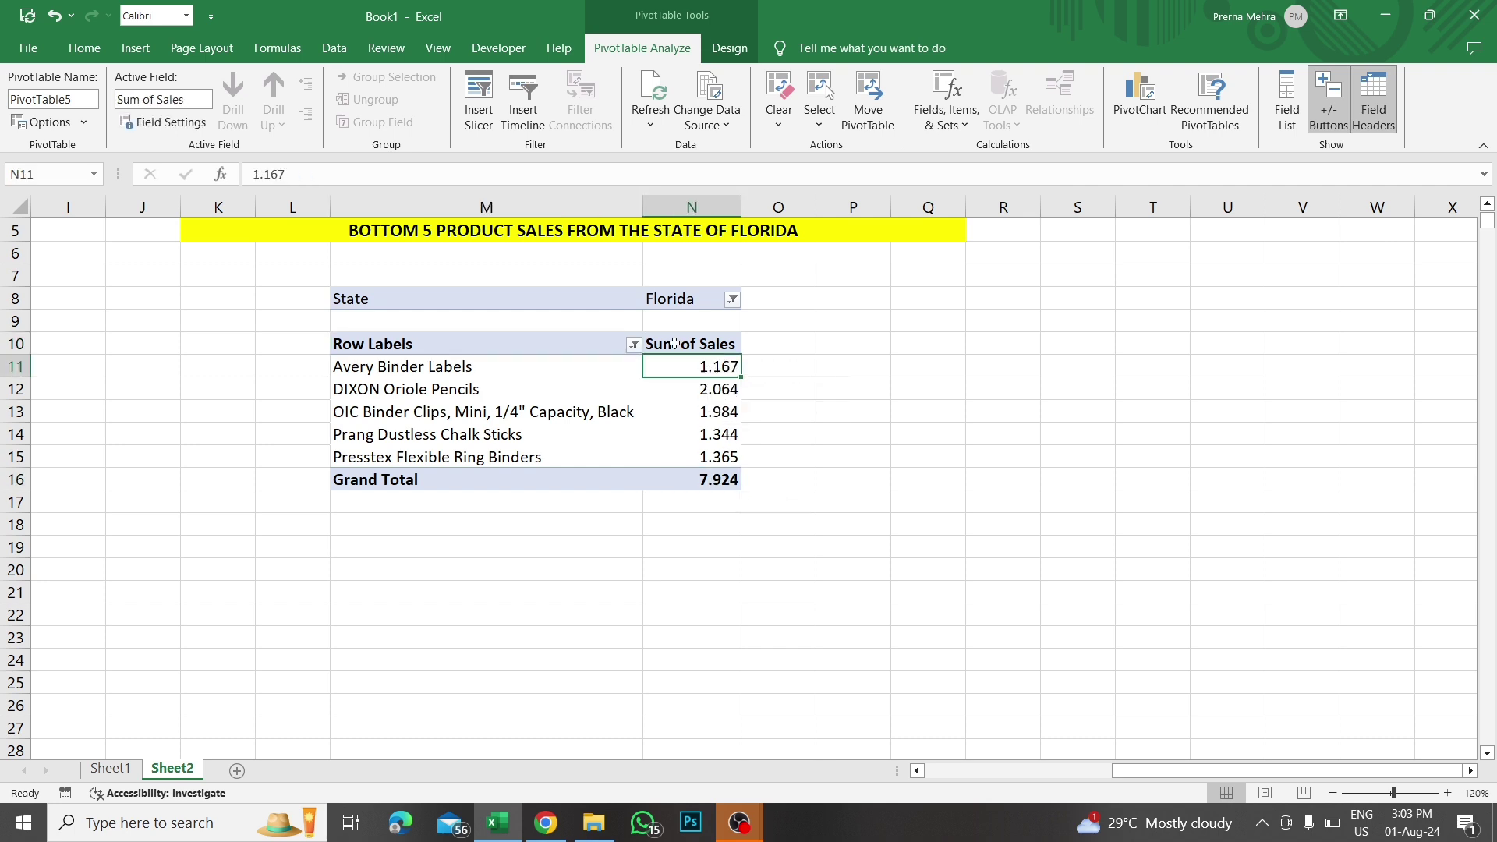
pyautogui.press('super+space')
pyautogui.keyDown('shift'); pyautogui.click(706, 483); pyautogui.keyUp('shift')
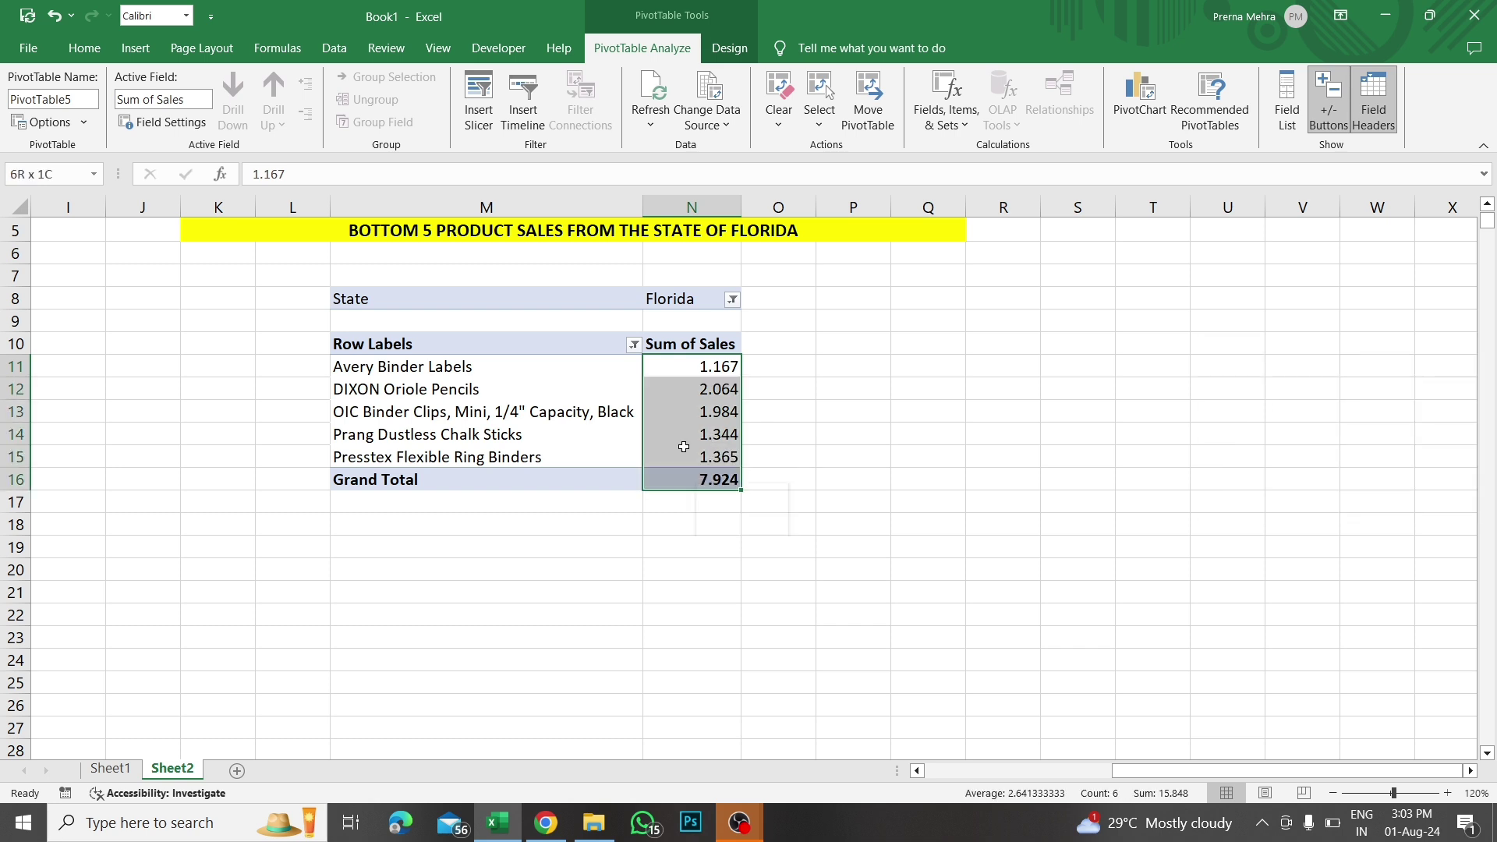
pyautogui.click(84, 48)
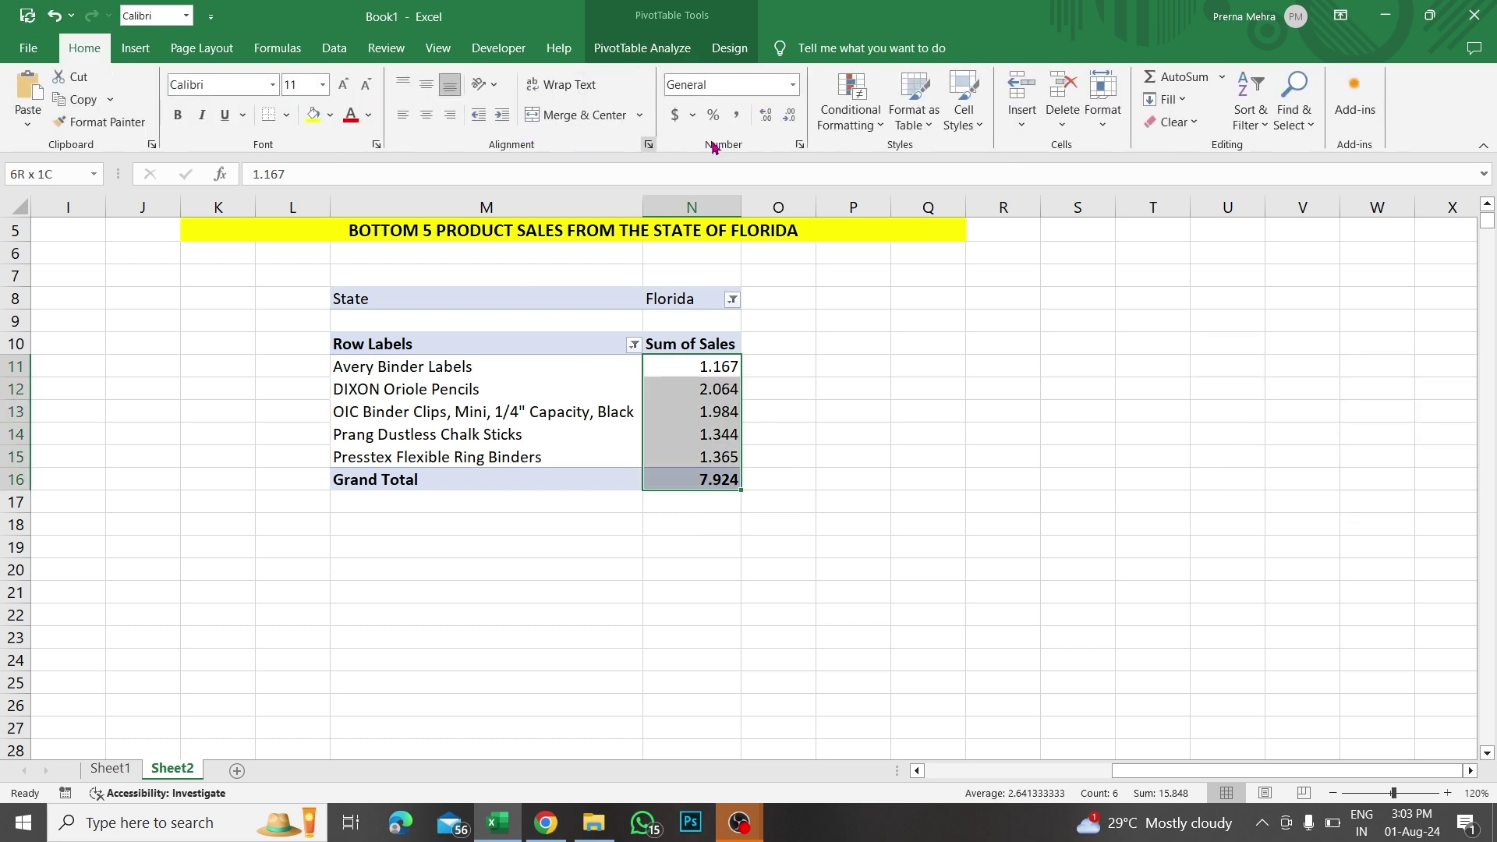
pyautogui.click(793, 116)
pyautogui.click(792, 116)
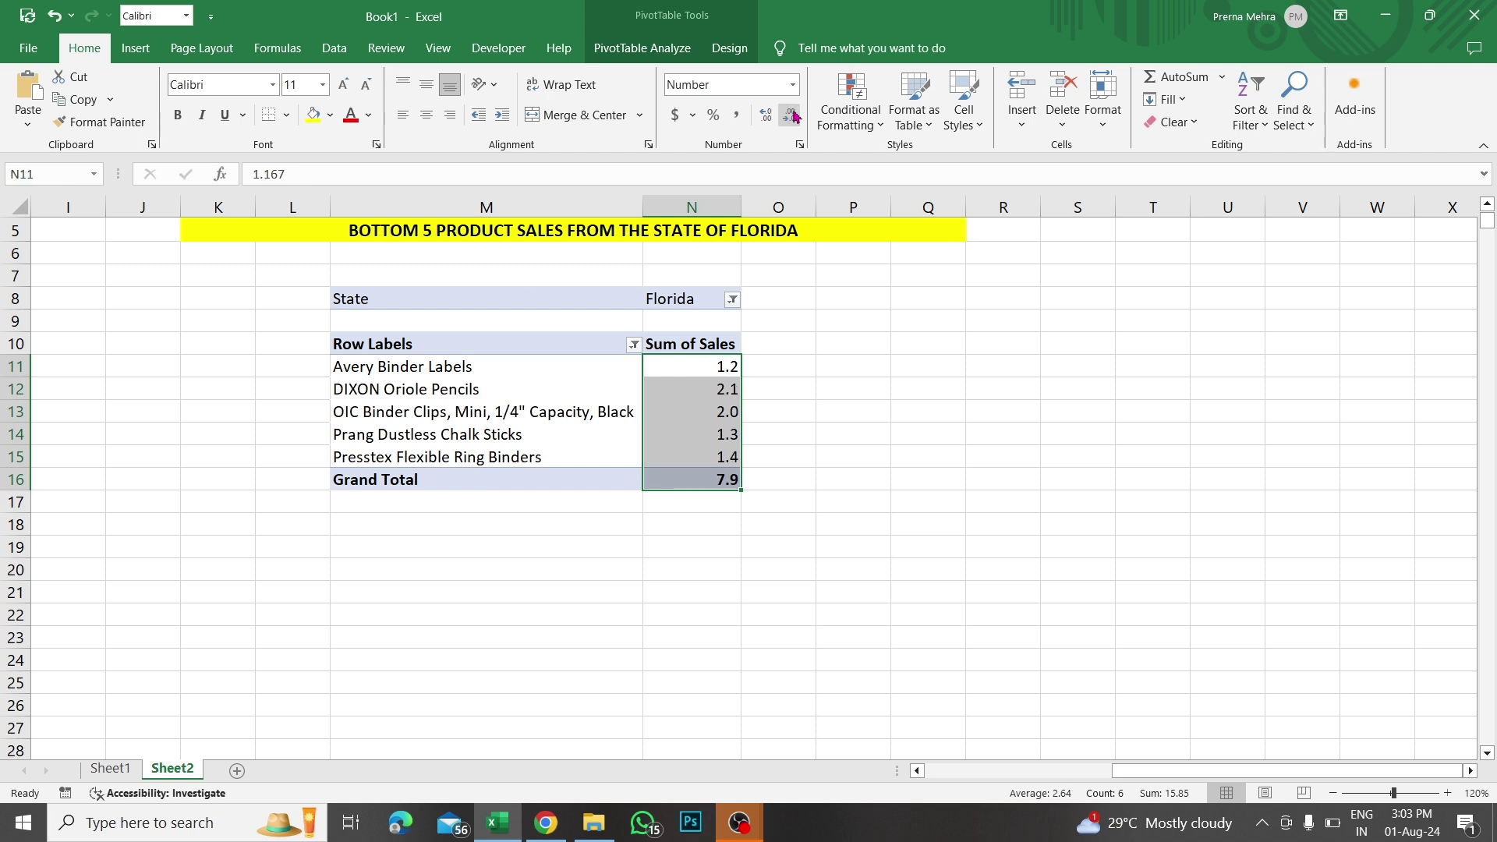
pyautogui.click(793, 117)
pyautogui.click(789, 372)
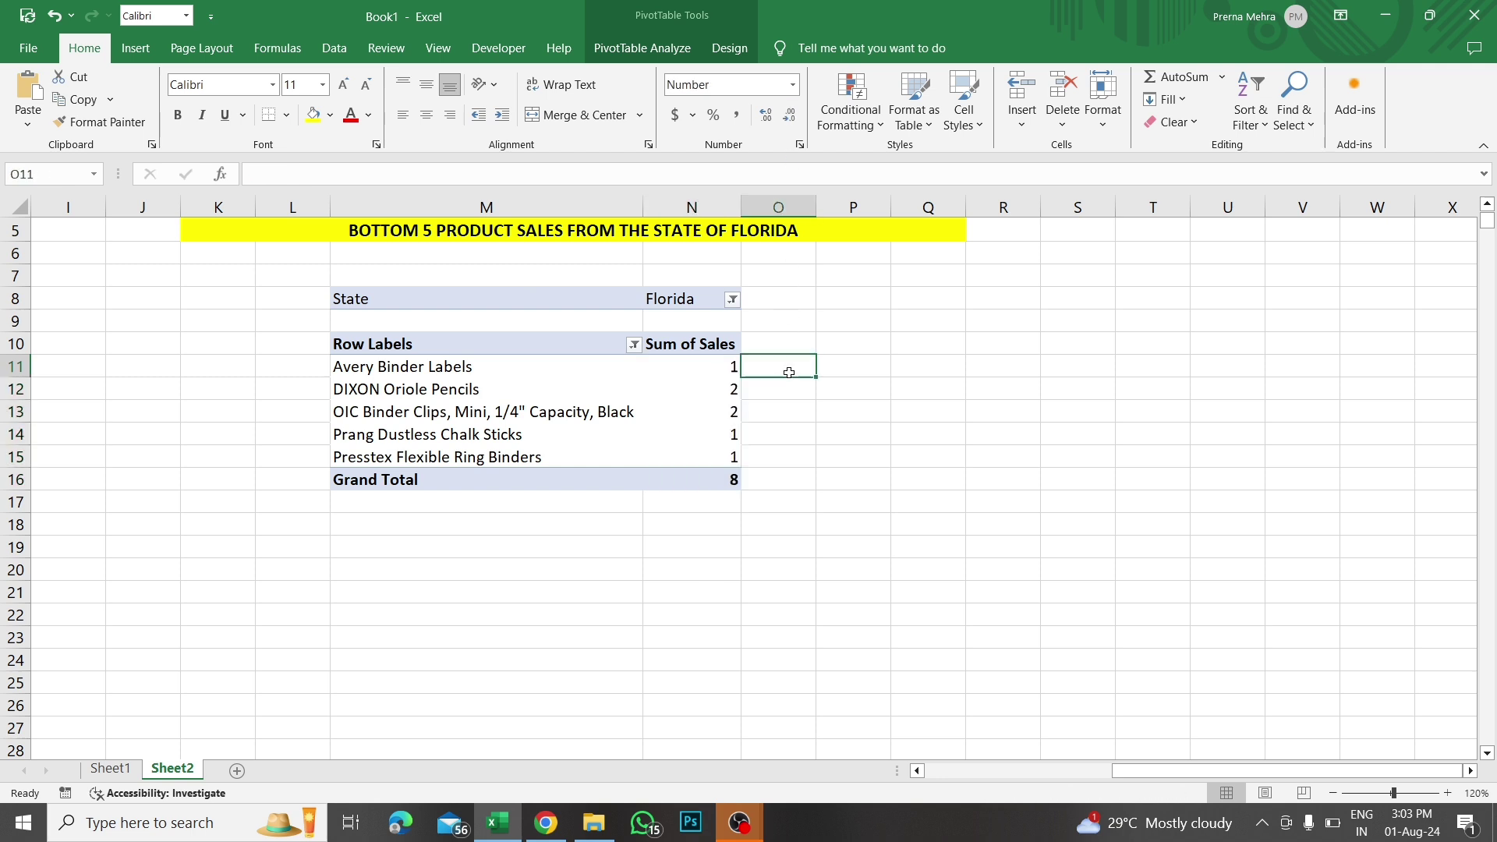
# Sort the product names in the Florida PivotTable A to Z.
pyautogui.click(634, 345)
pyautogui.click(508, 367)
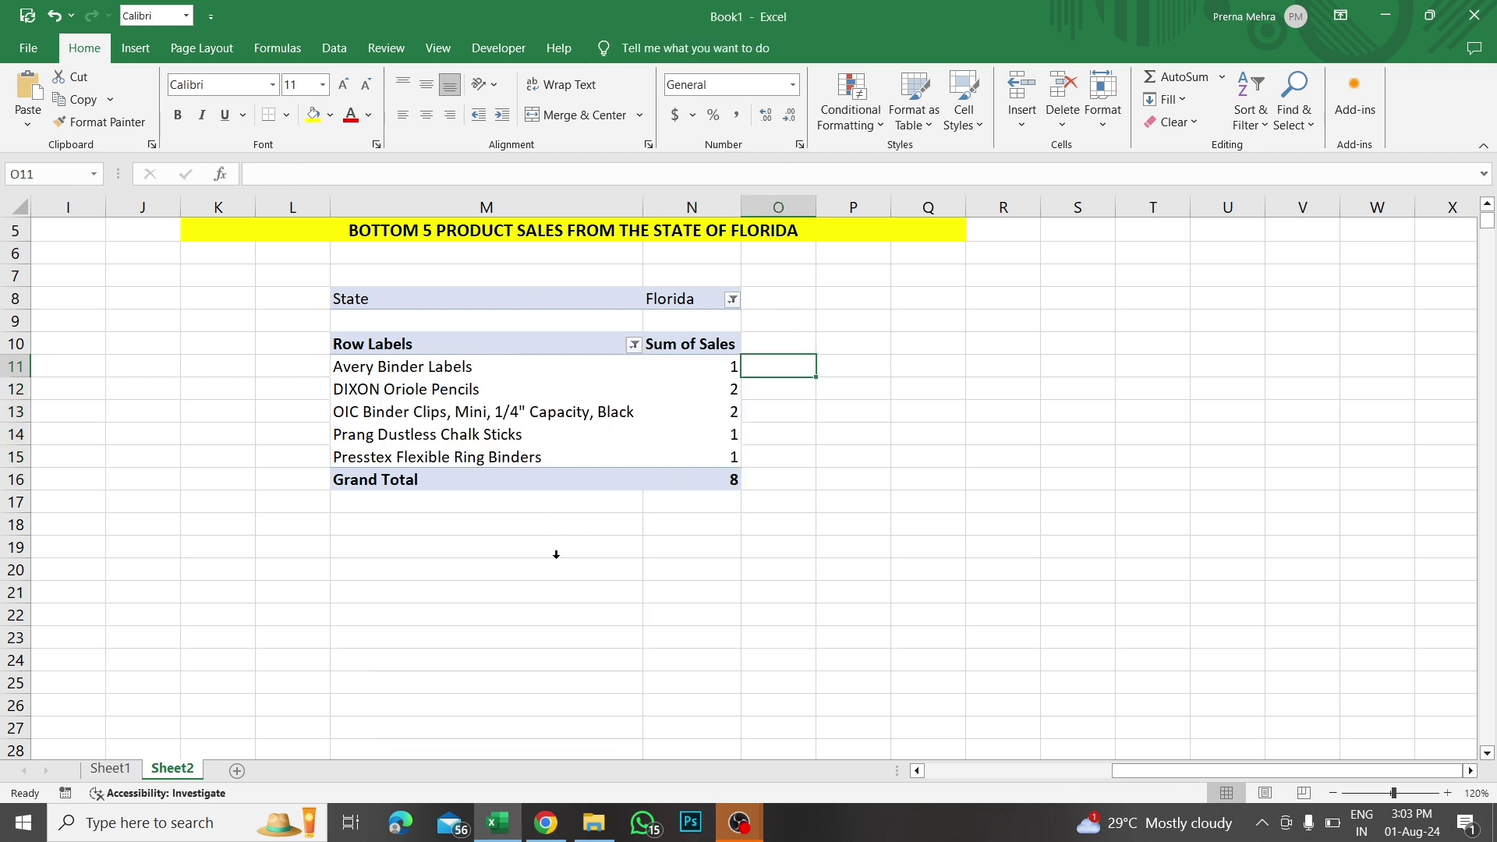
pyautogui.click(896, 574)
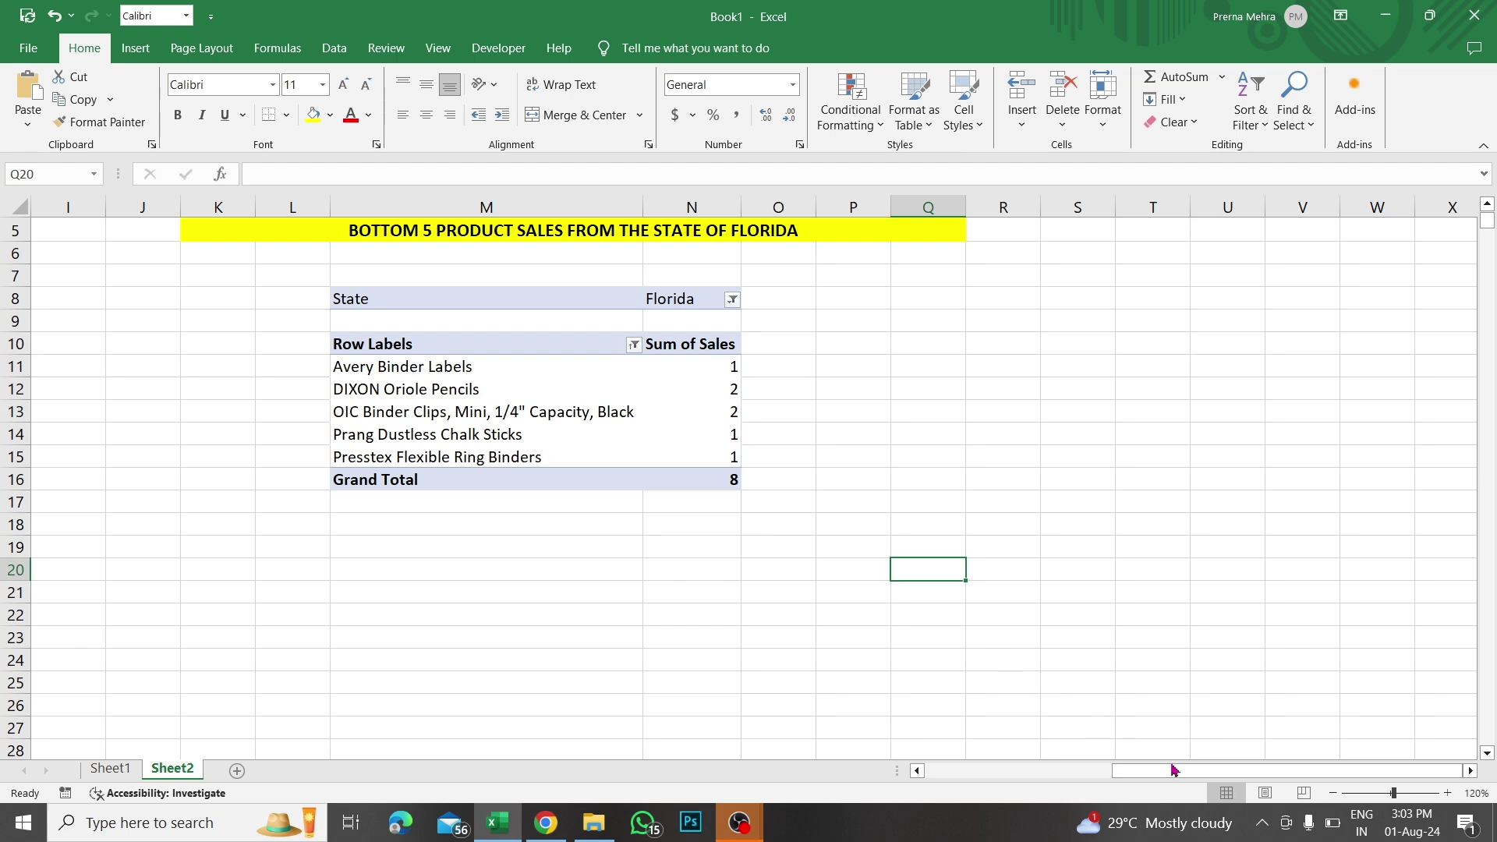
pyautogui.moveTo(1174, 770); pyautogui.dragTo(1046, 762)
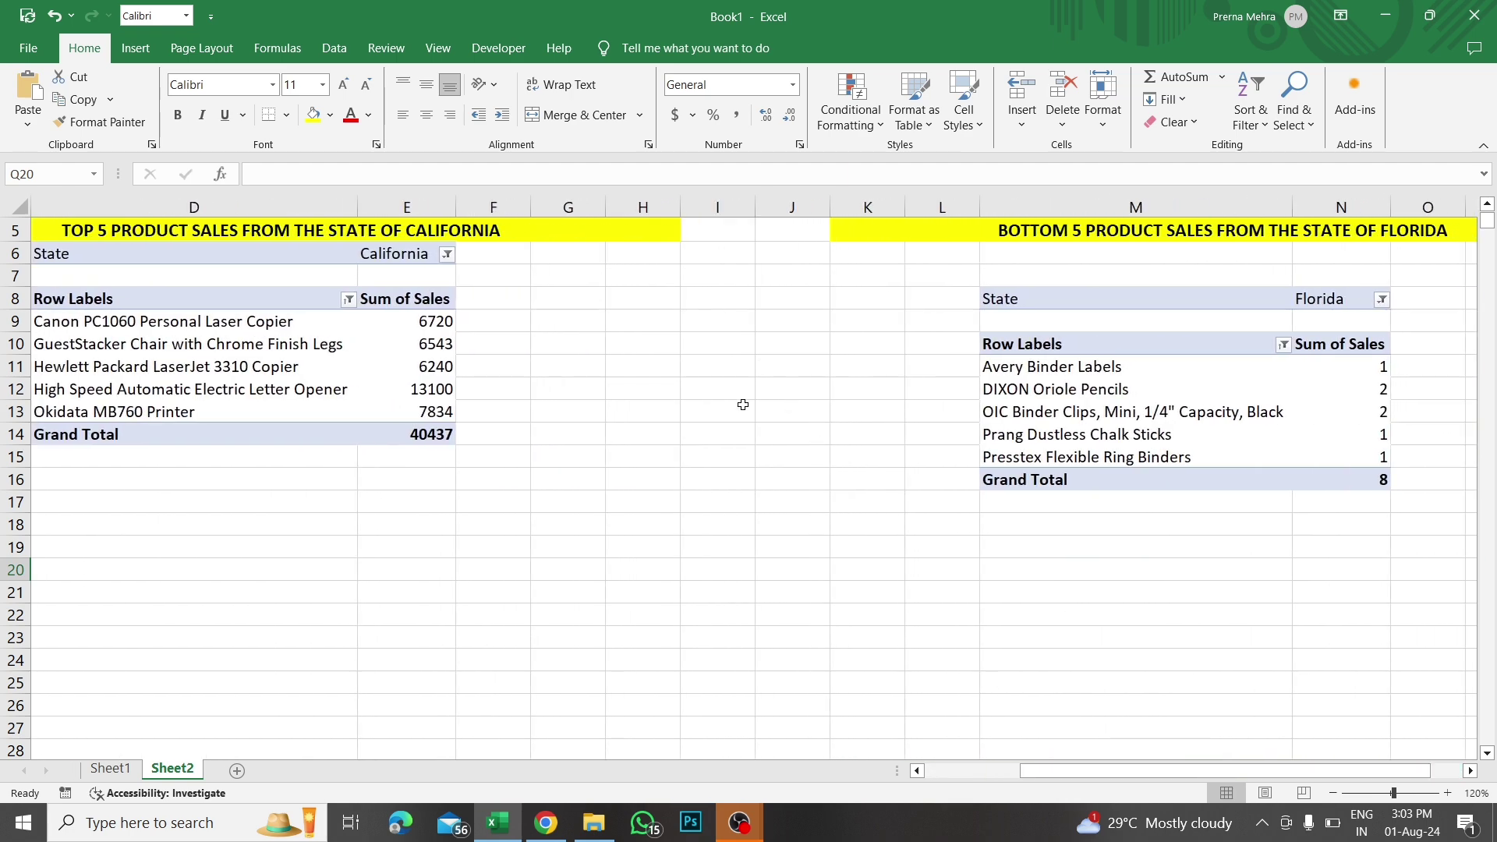
pyautogui.scroll(1, 742, 404)
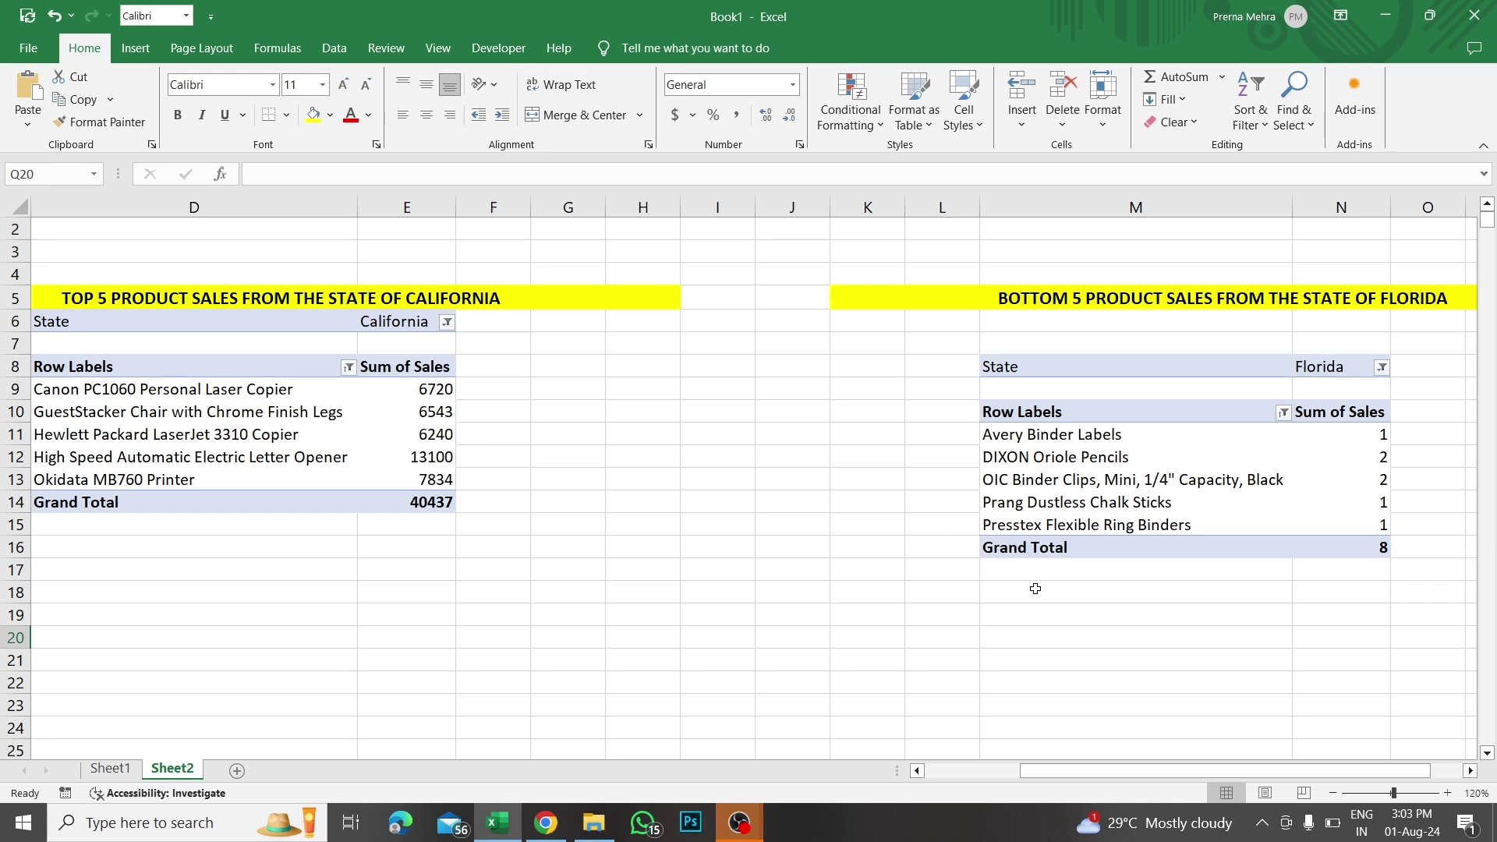
pyautogui.moveTo(1021, 771); pyautogui.dragTo(982, 753)
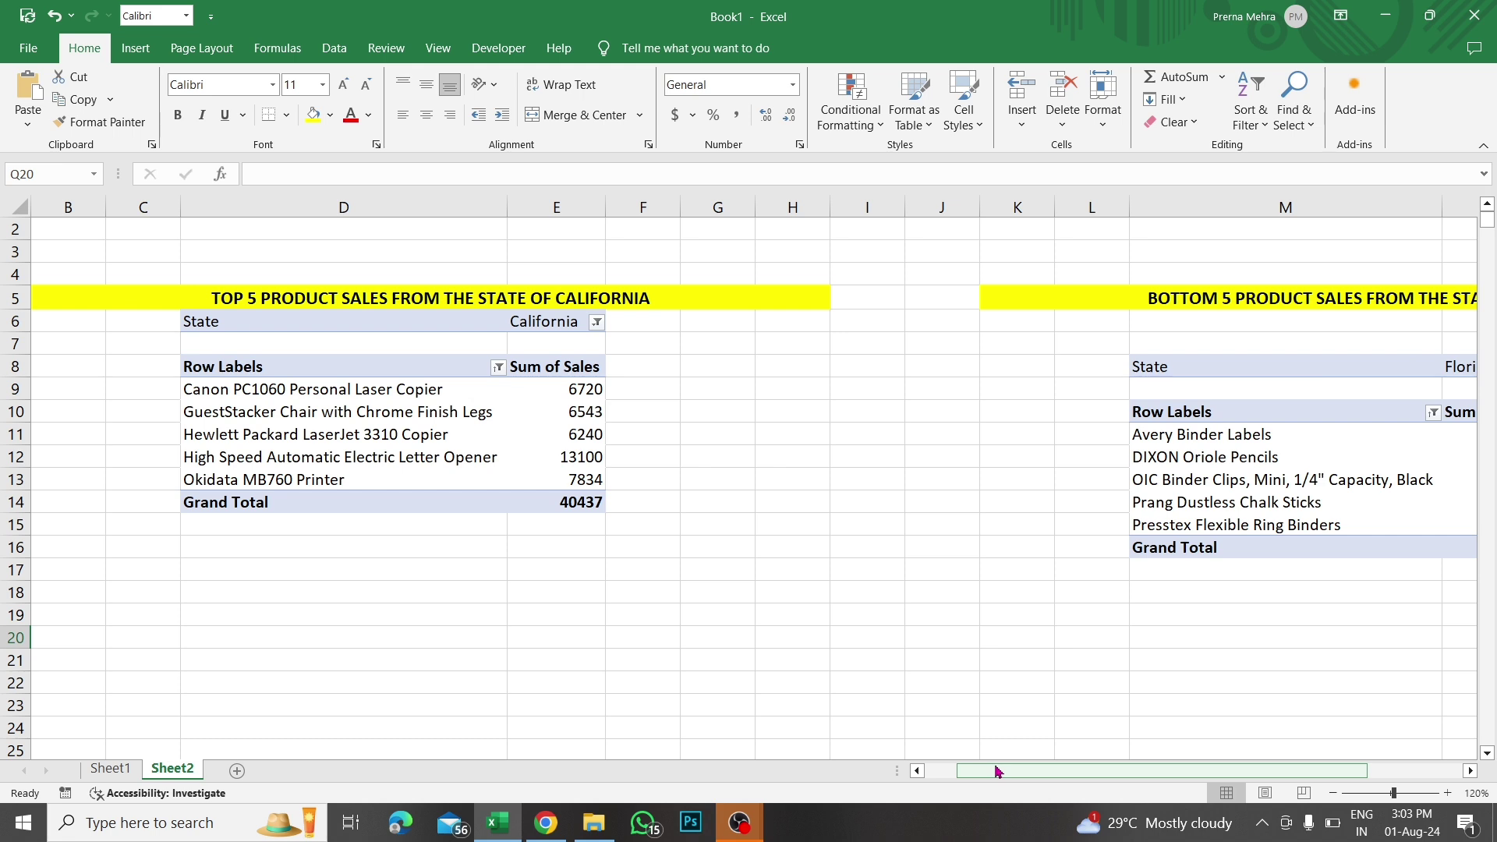
pyautogui.moveTo(996, 771); pyautogui.dragTo(1028, 772)
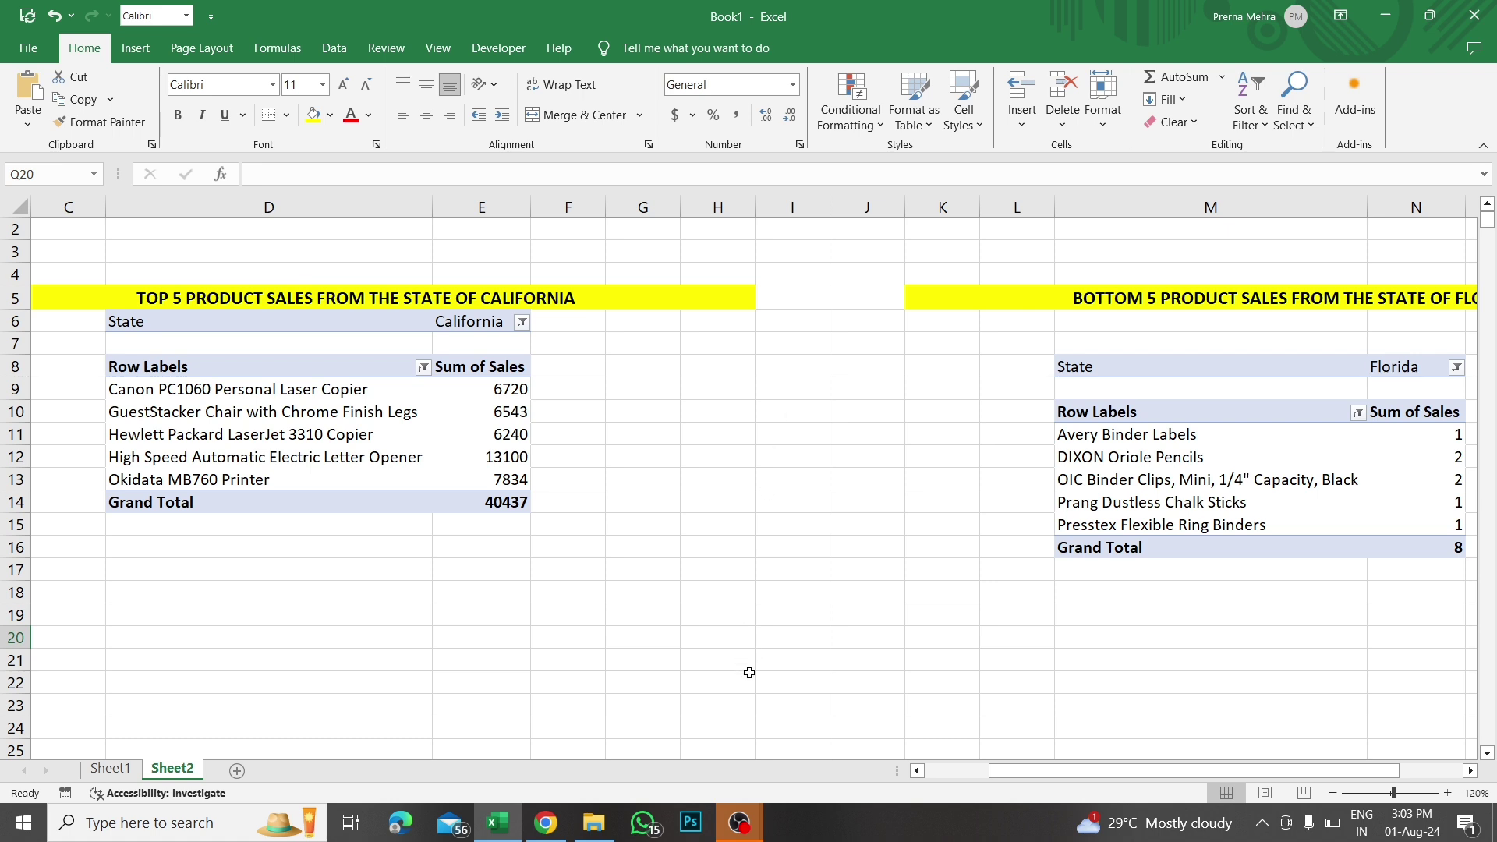
pyautogui.click(734, 830)
pyautogui.moveTo(744, 828)
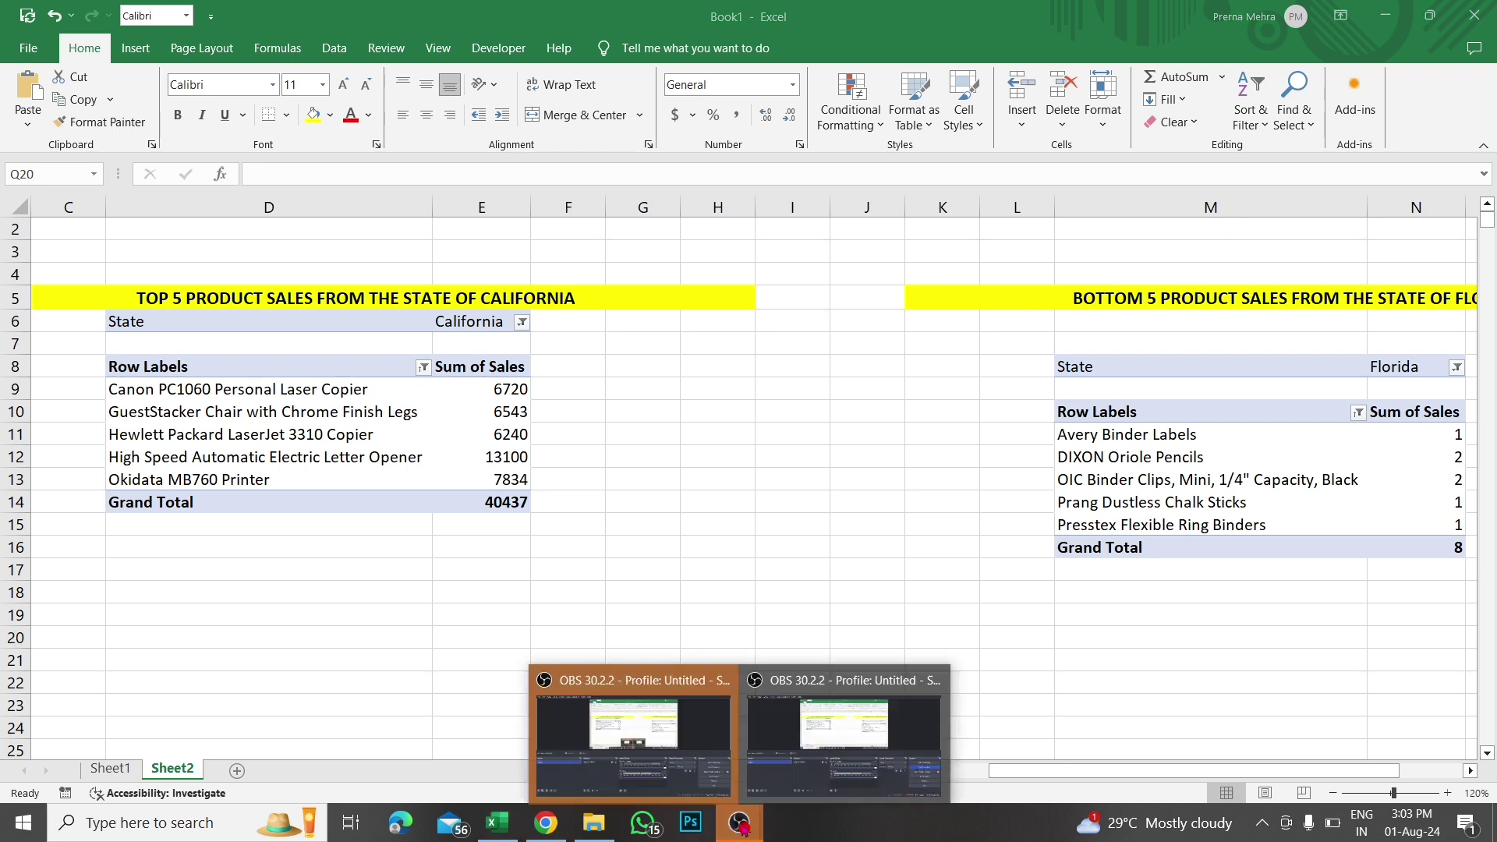